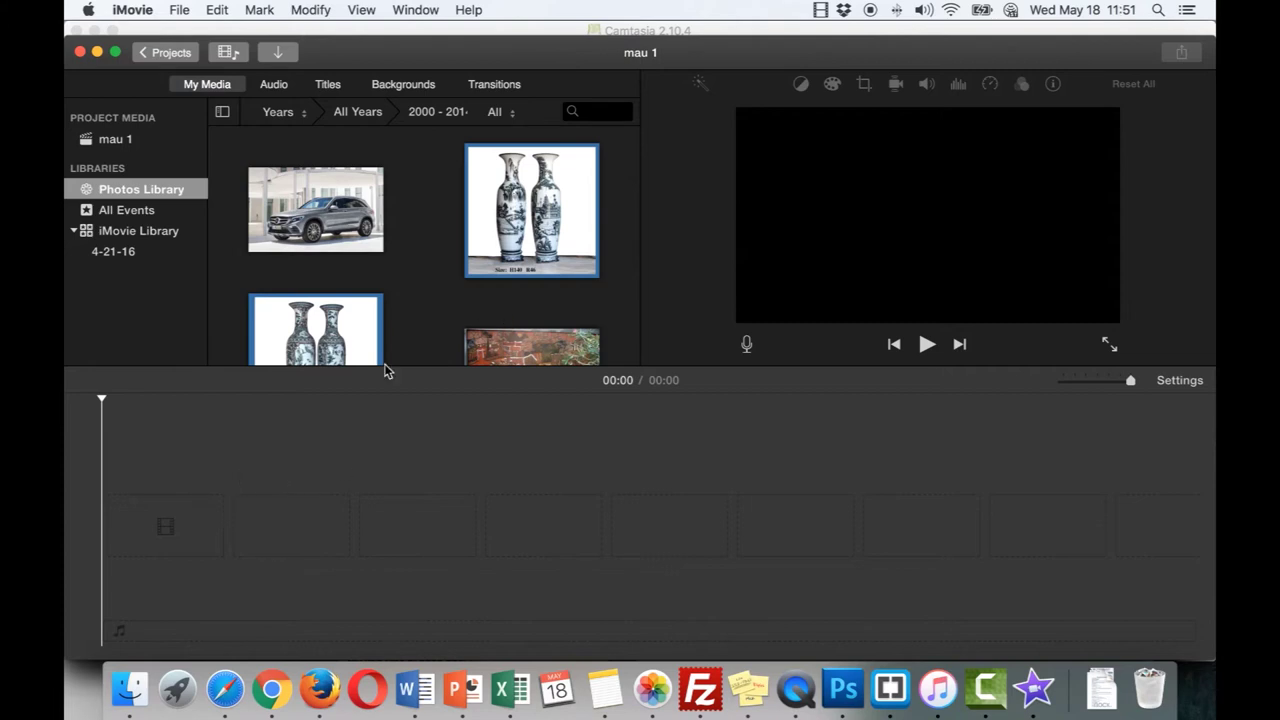
mouse_move(1130, 380)
mouse_down()
mouse_move(1094, 385)
mouse_move(1130, 386)
mouse_up()
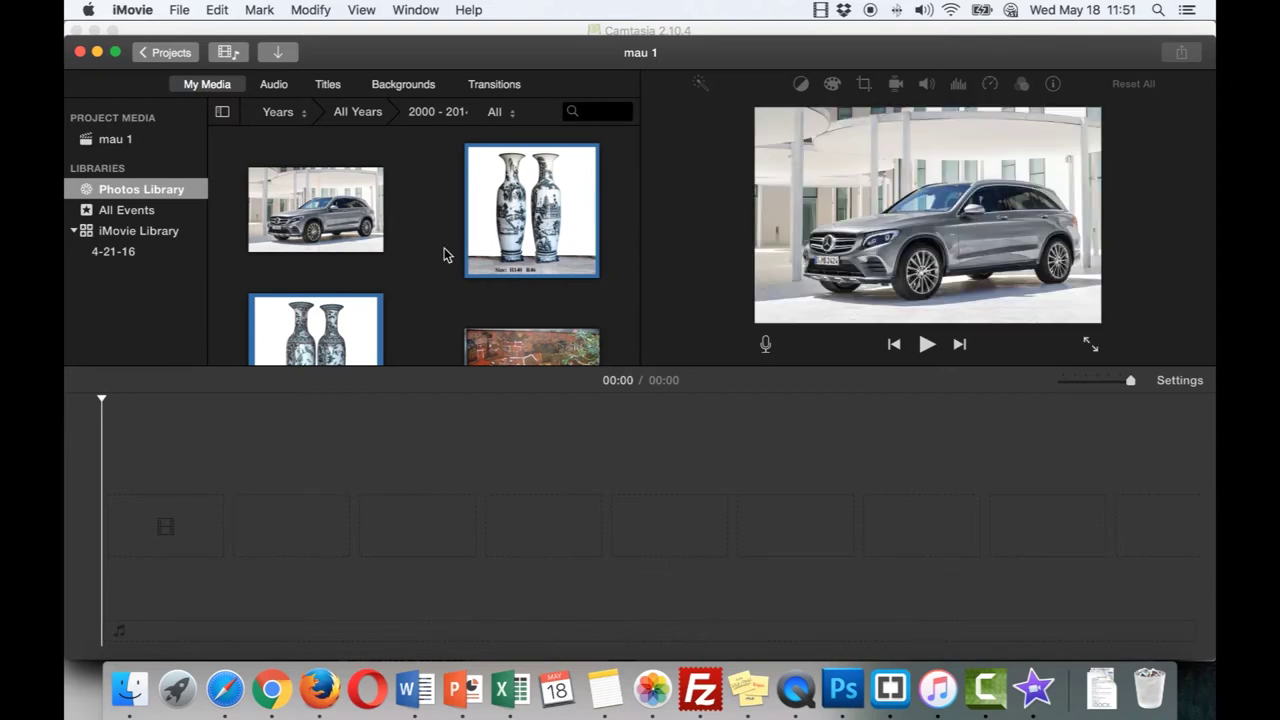
scroll(443, 254, down, 5)
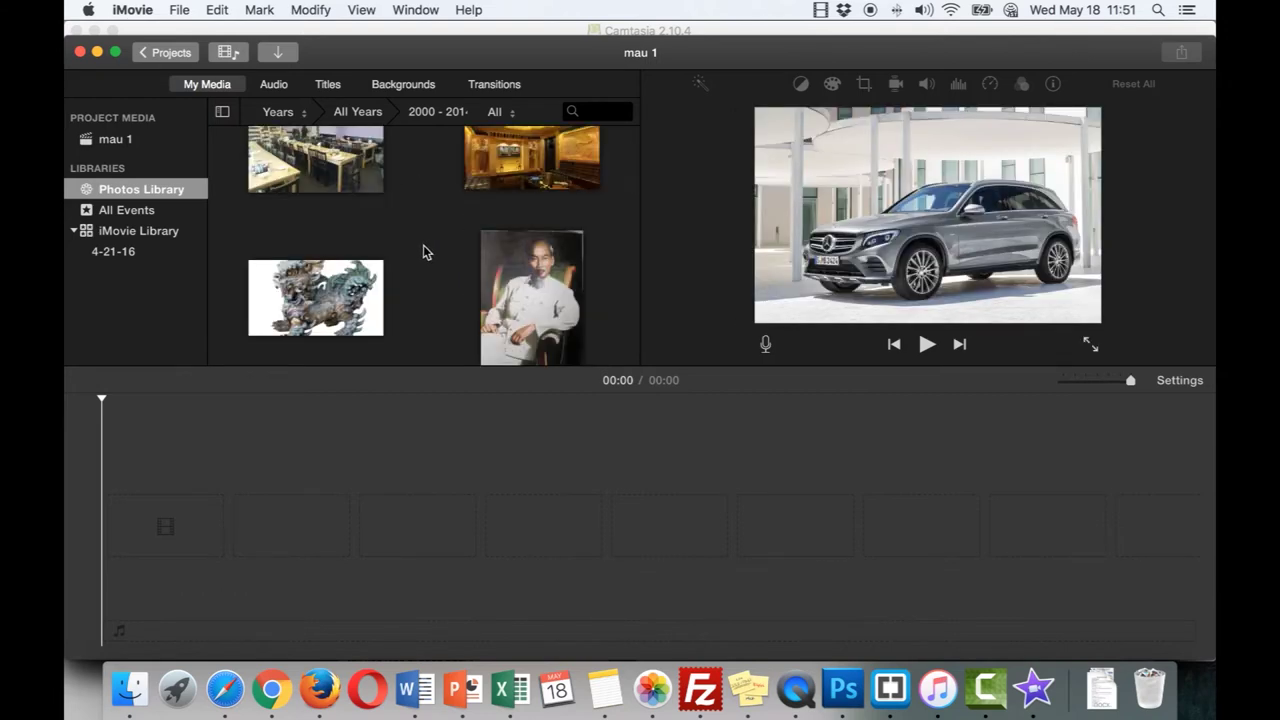
- Start a media import and open the "Clip rac dung lam Film" folder on the ADATA HV620 drive
click(181, 12)
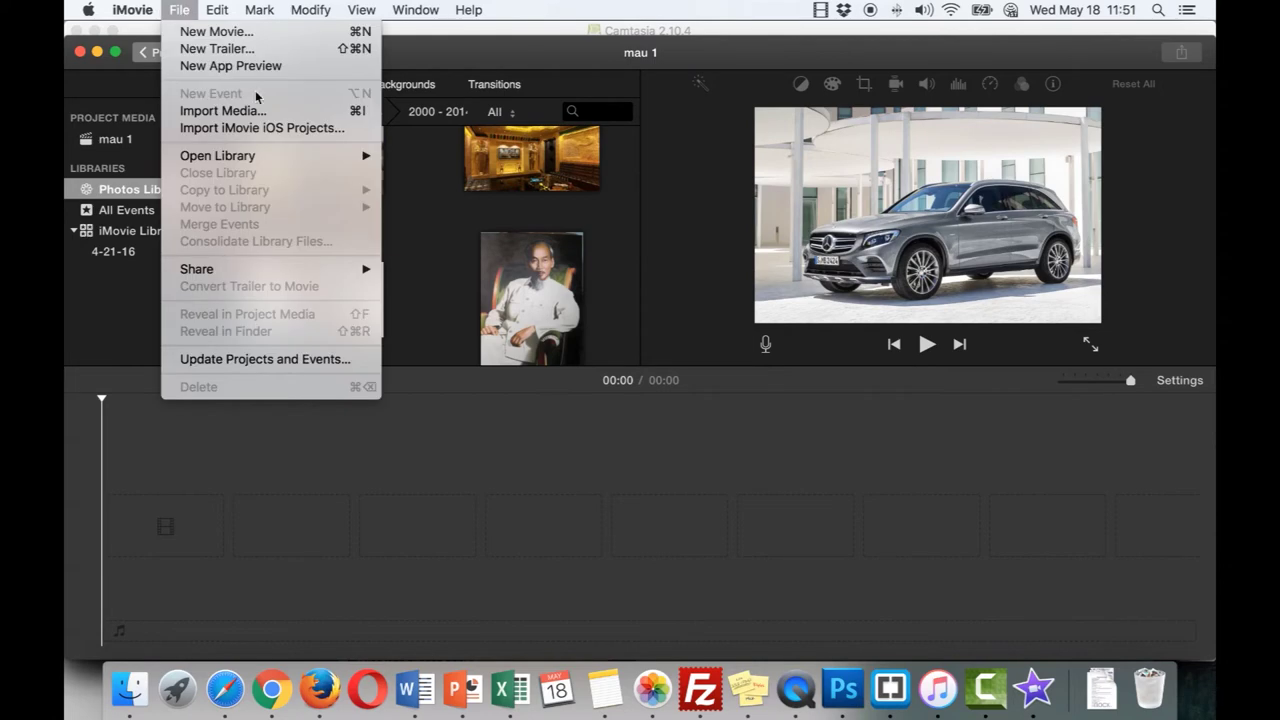
click(300, 115)
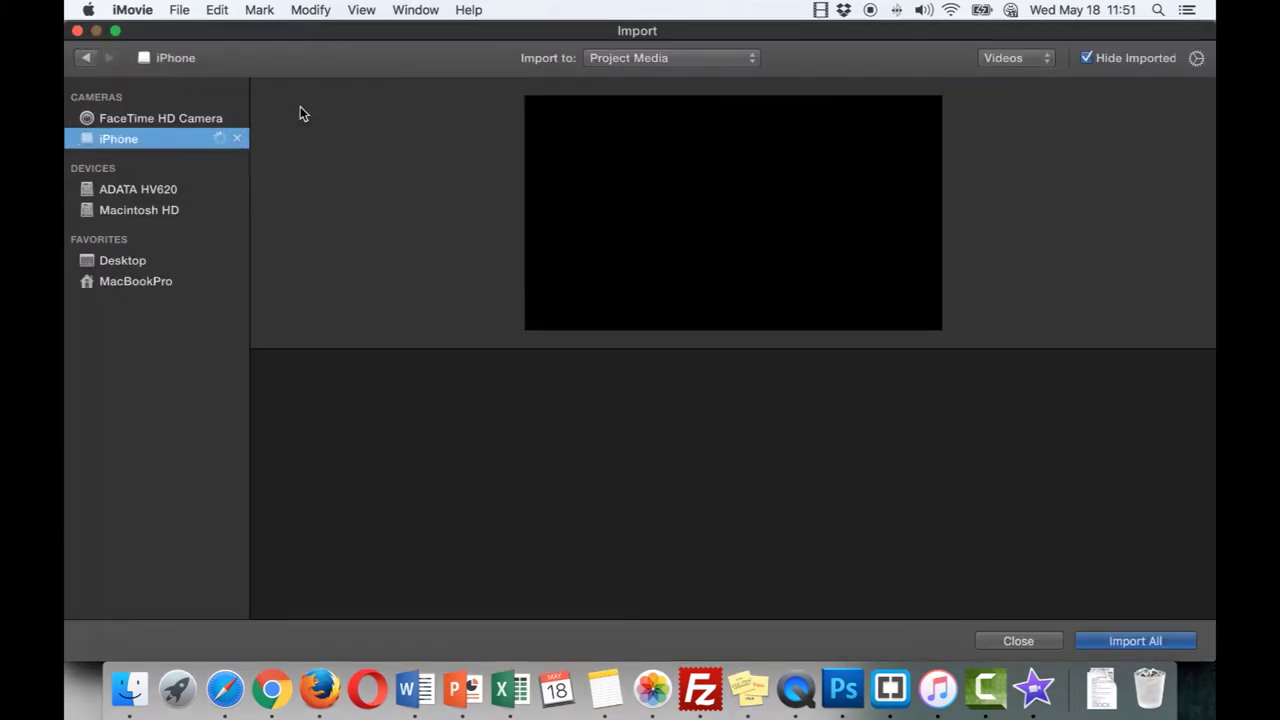
click(160, 192)
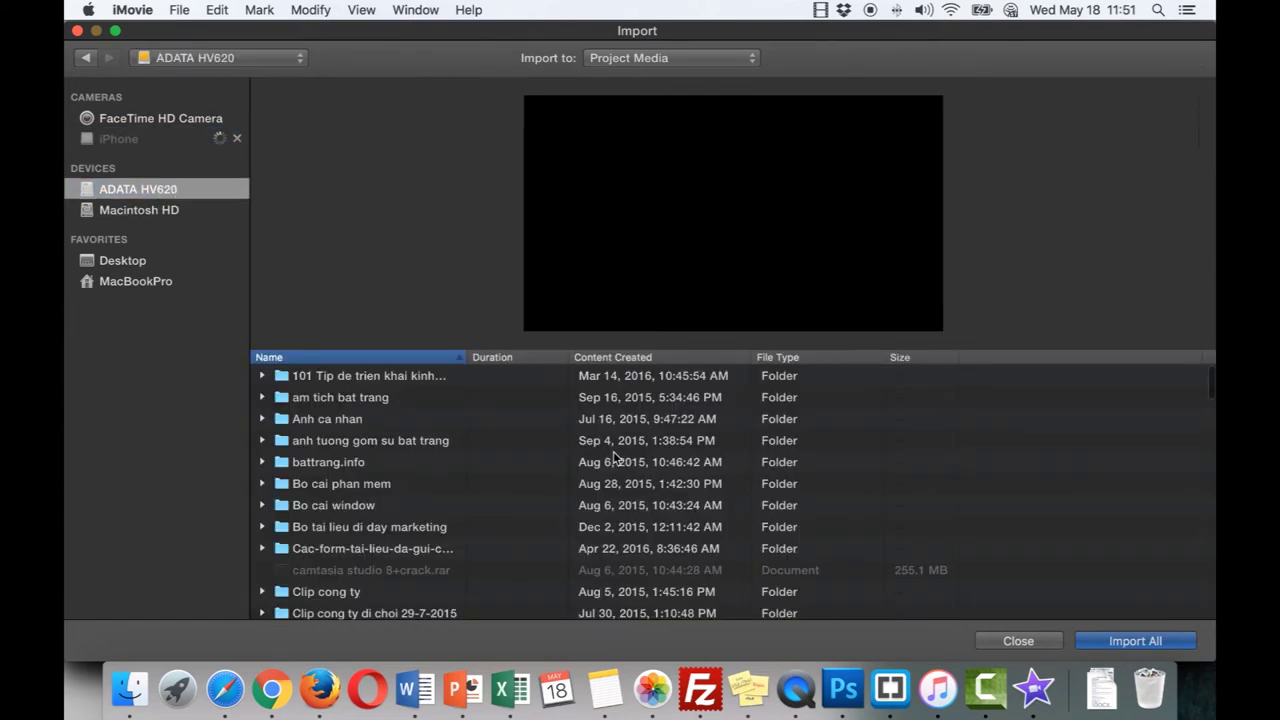
scroll(614, 457, down, 3)
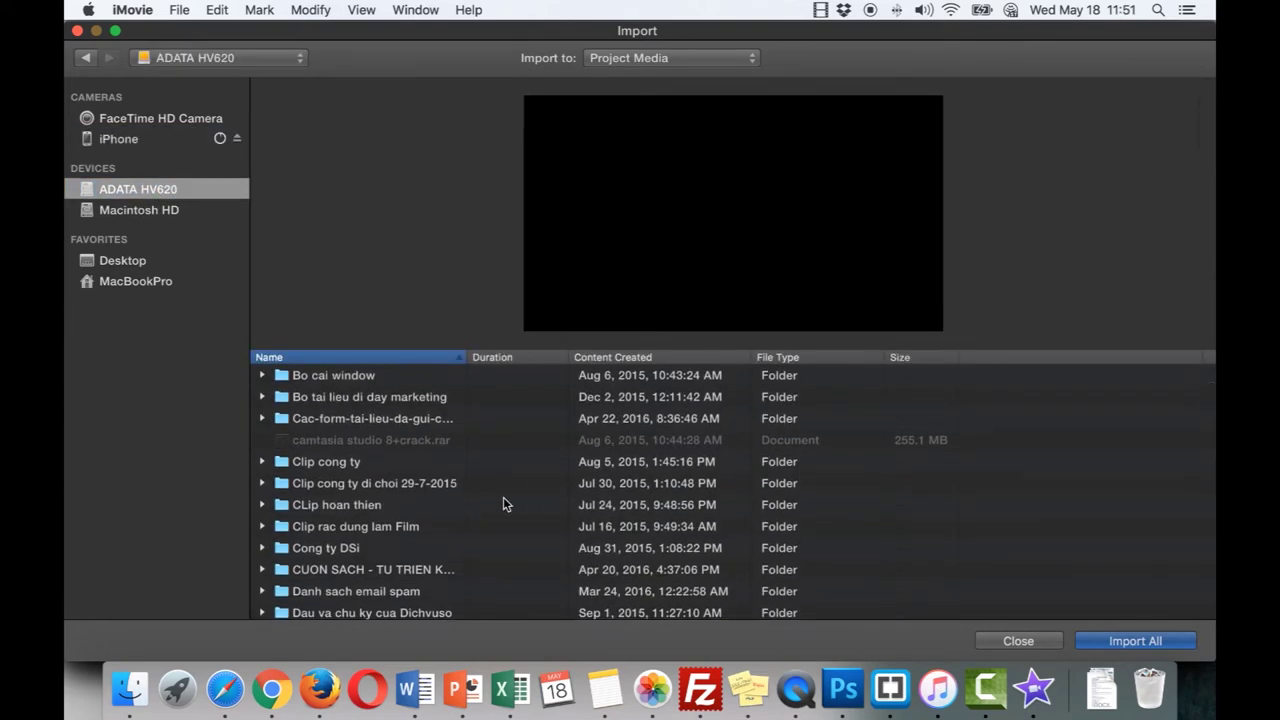
click(413, 525)
scroll(415, 529, down, 1)
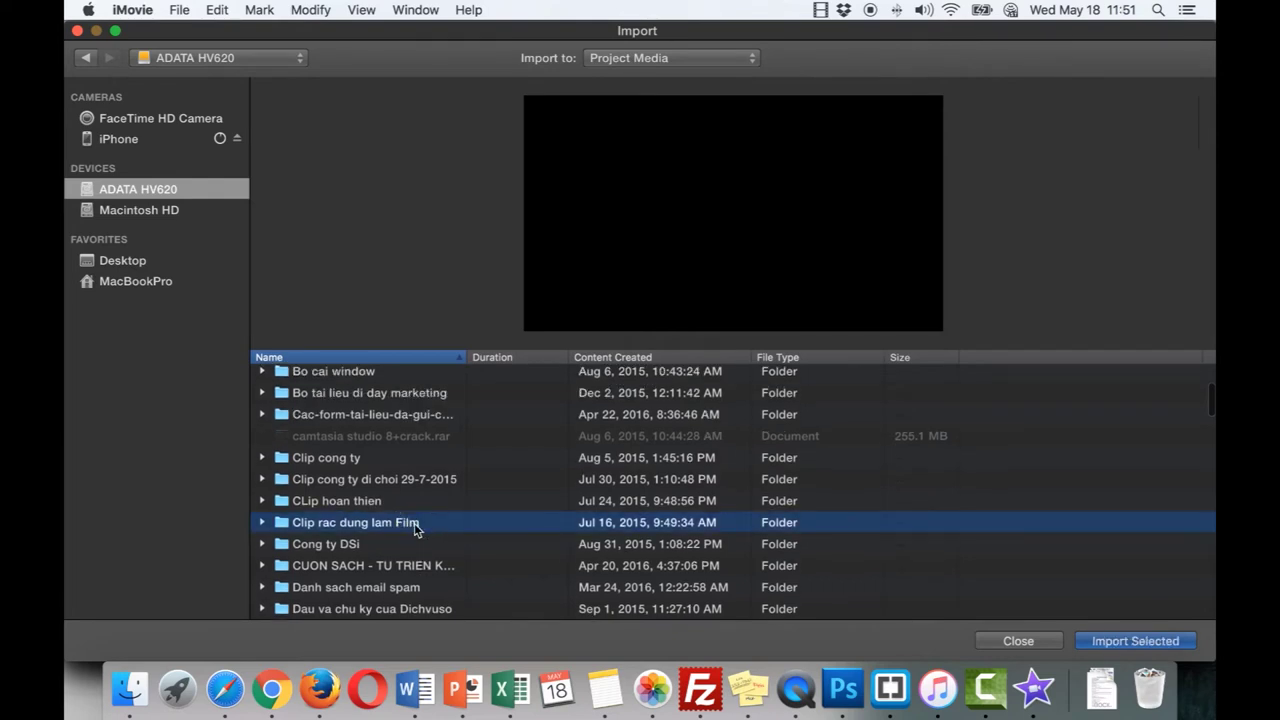
double_click(416, 528)
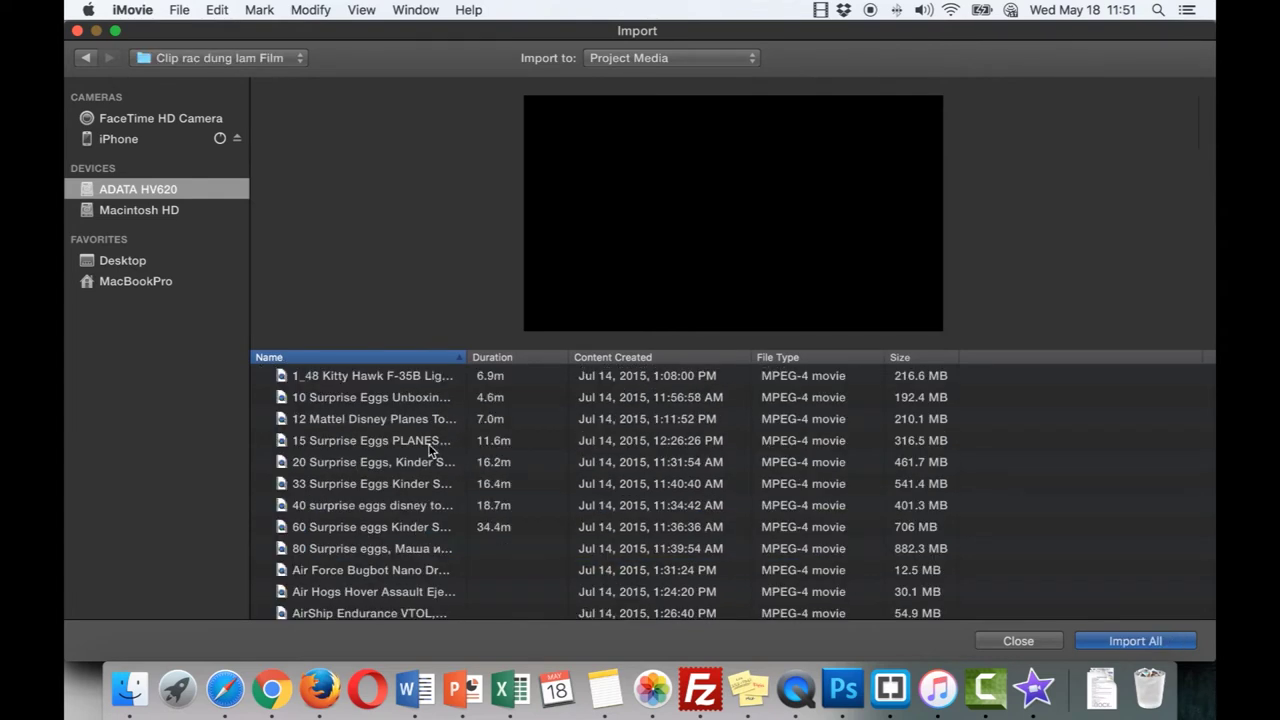
- Find the "Flyboard HD.mp4" movie near the end of the folder and import it into the project media
scroll(437, 470, down, 5)
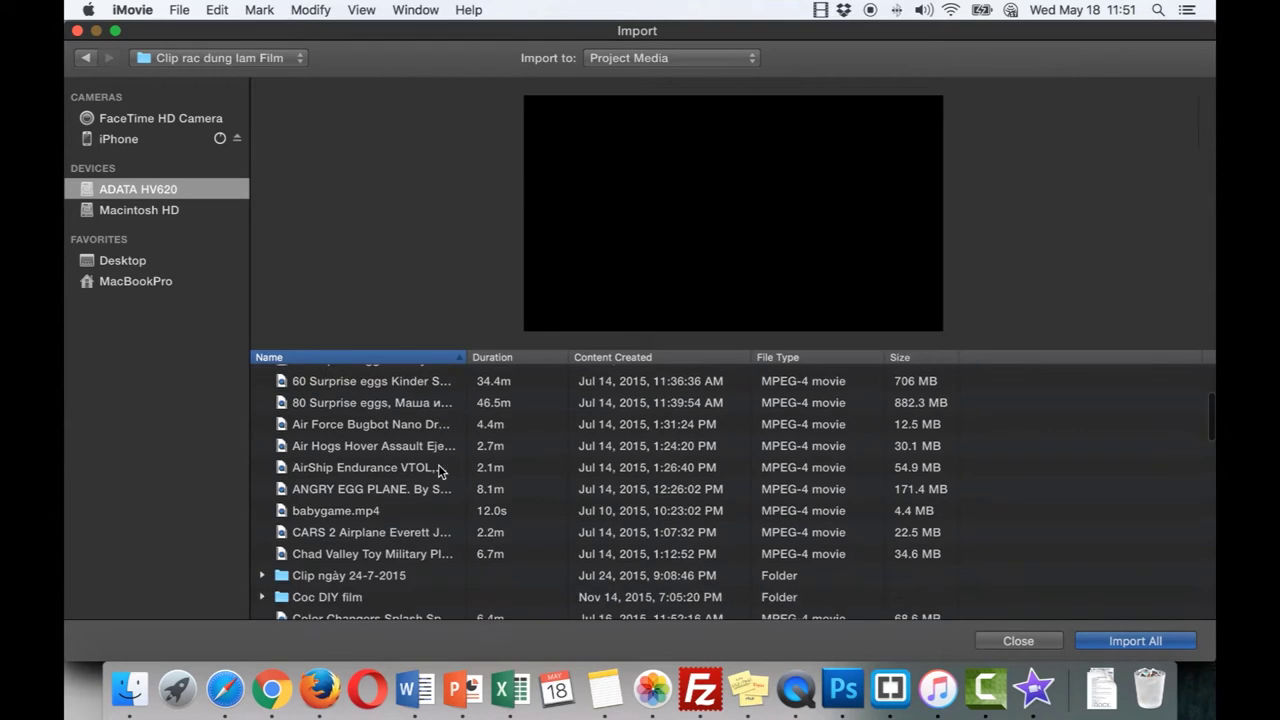
scroll(437, 470, down, 3)
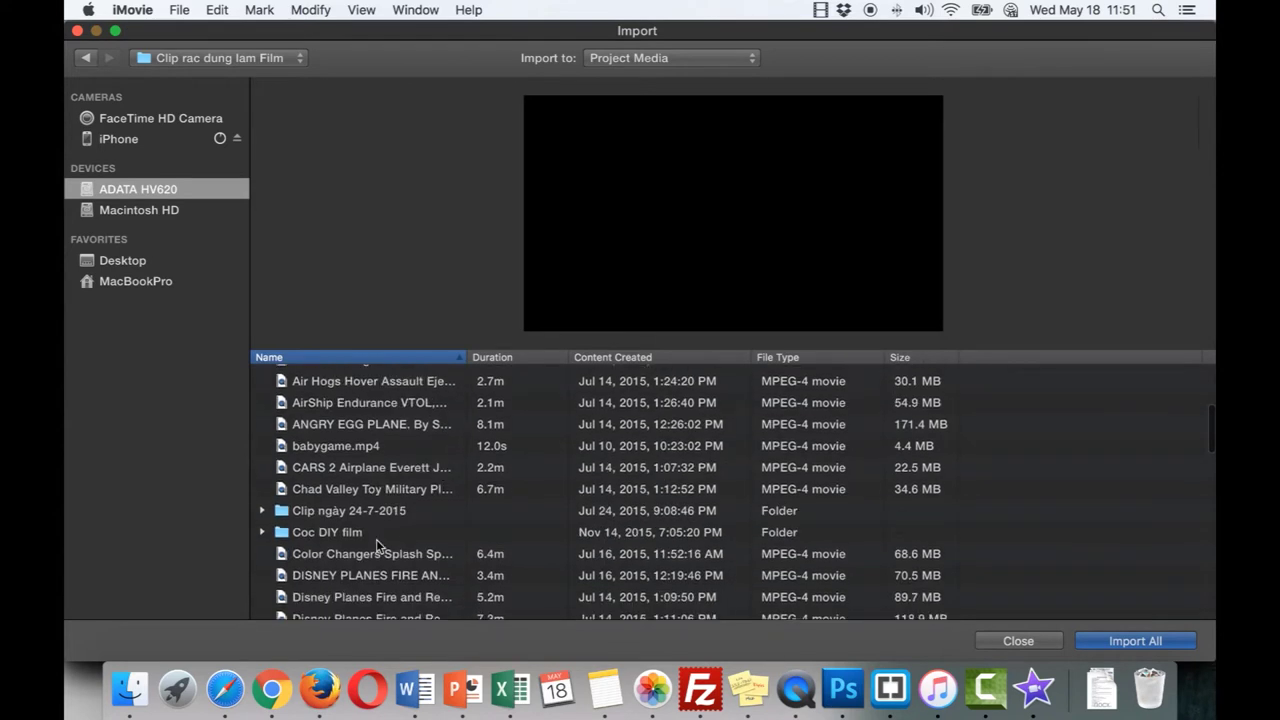
double_click(347, 533)
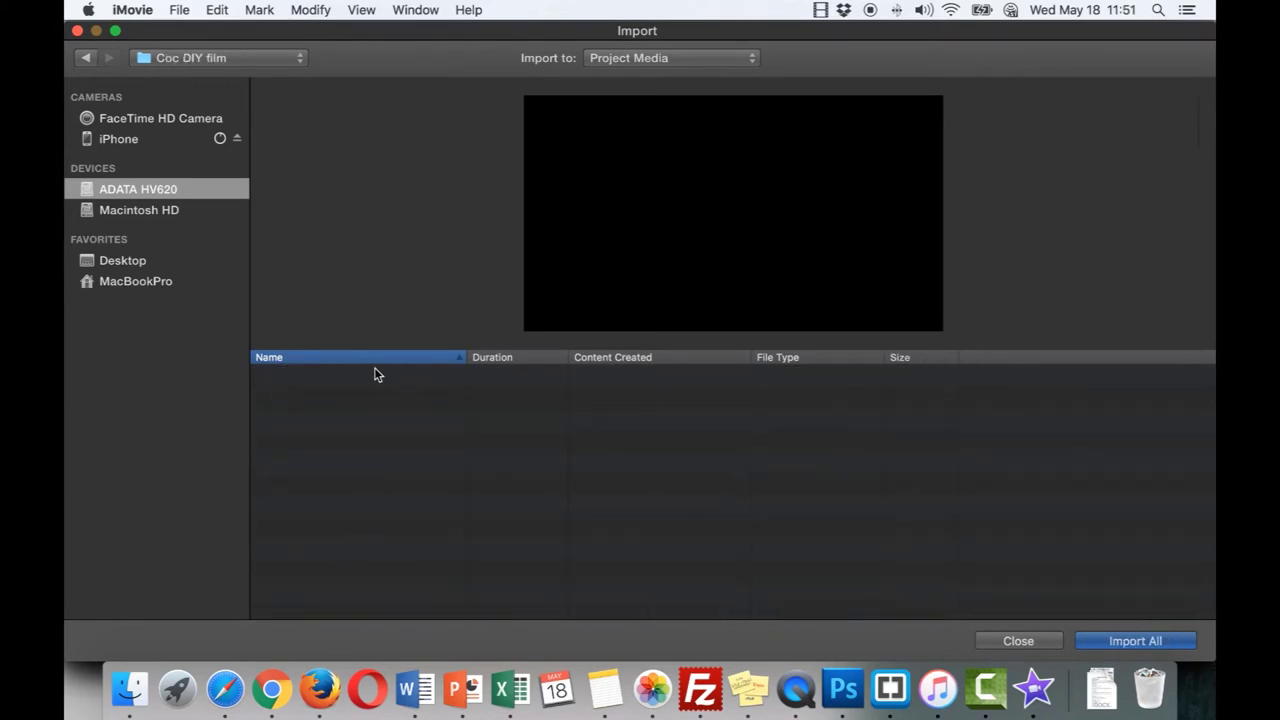
click(86, 57)
scroll(420, 490, down, 15)
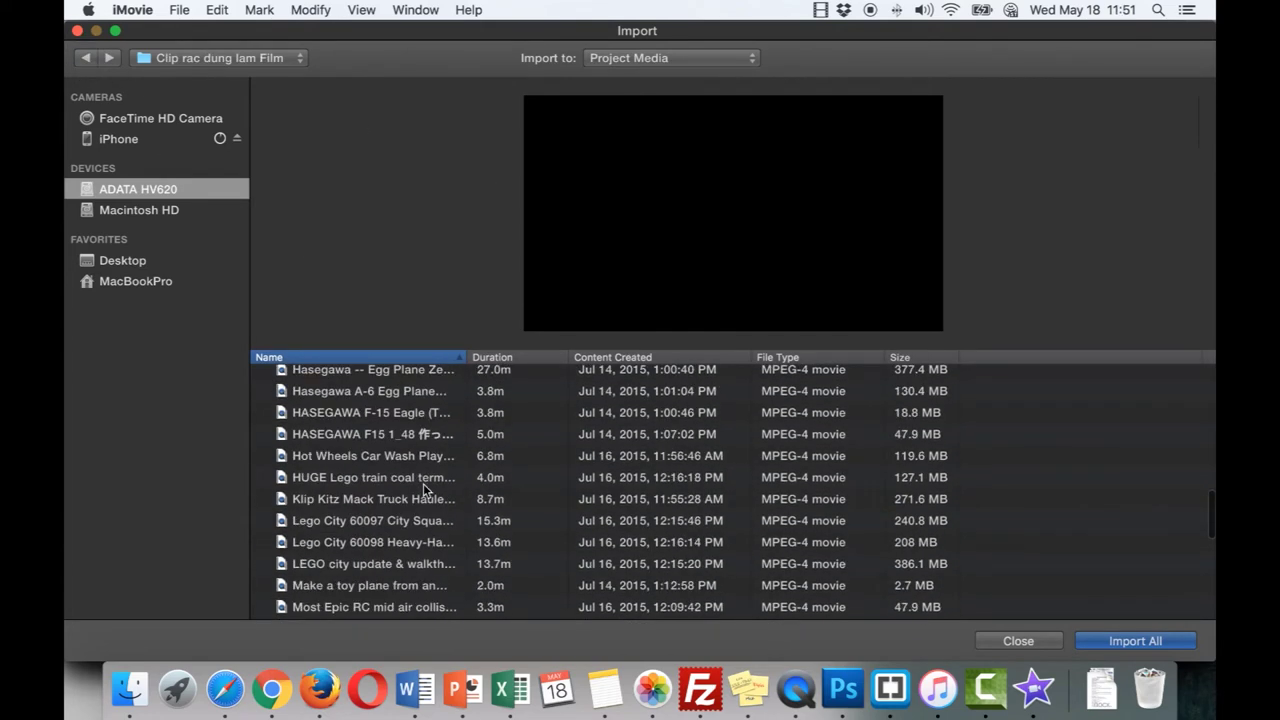
scroll(431, 483, down, 3)
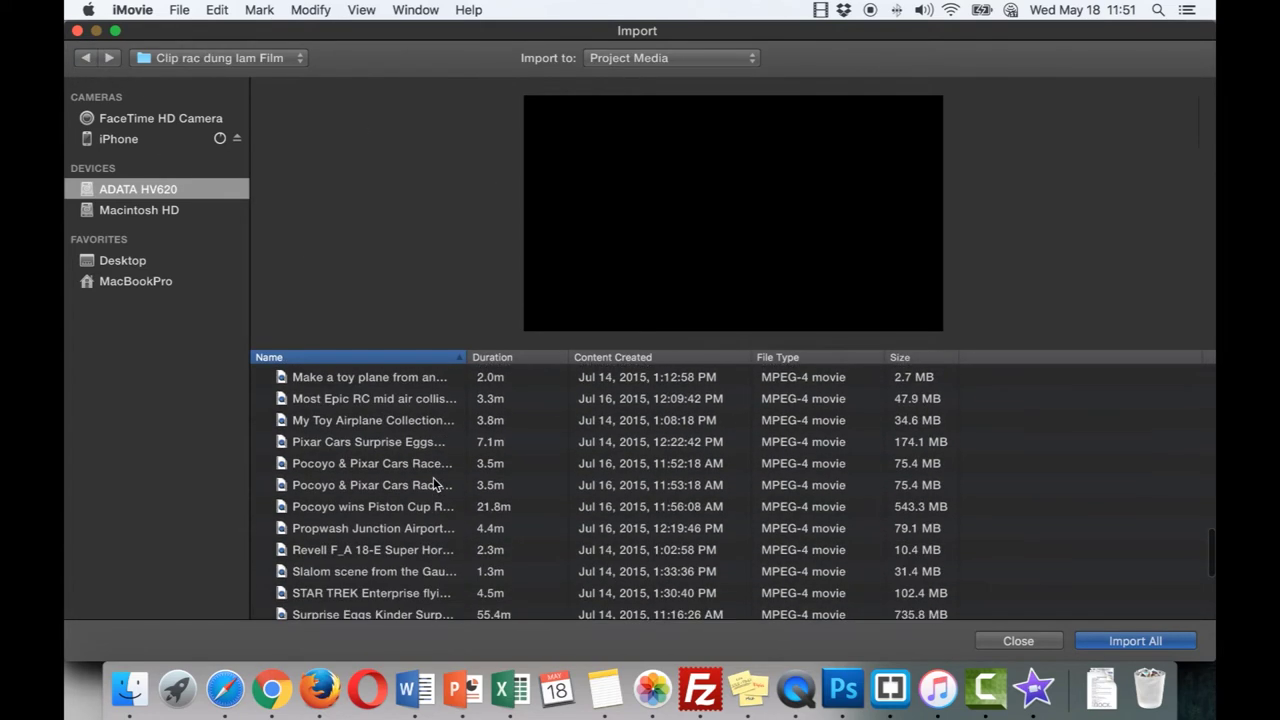
scroll(435, 484, down, 5)
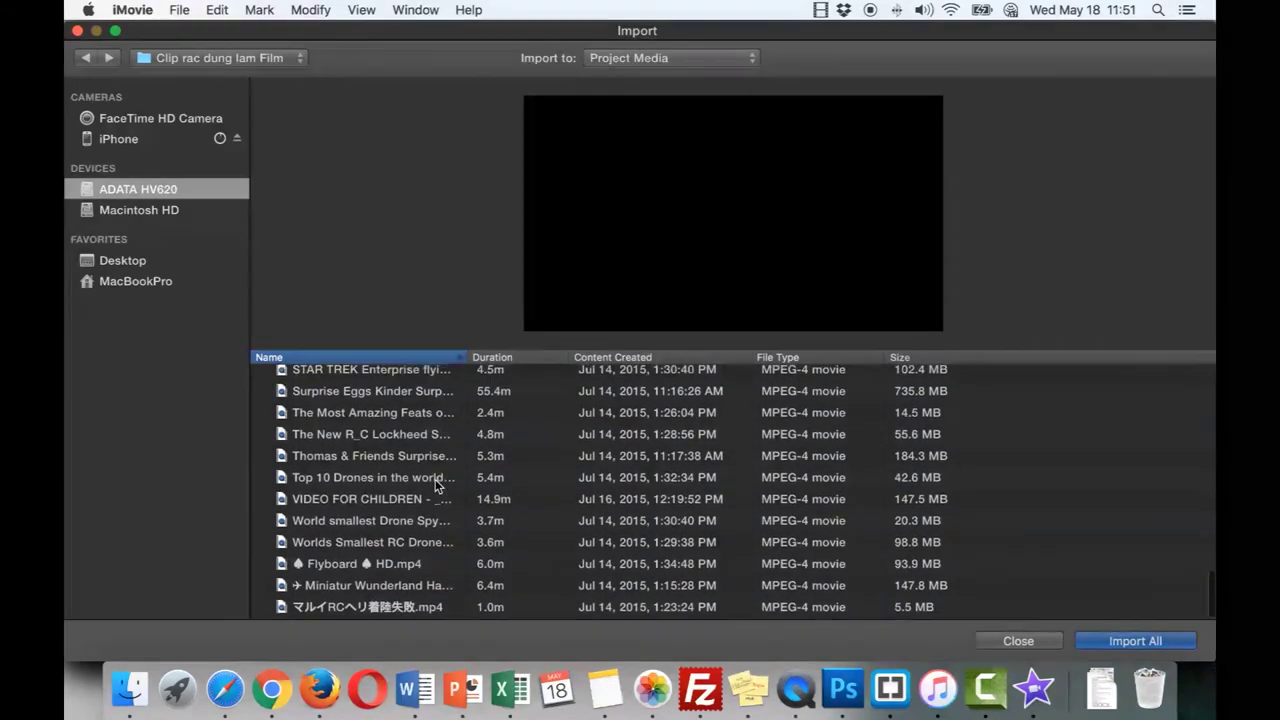
click(391, 567)
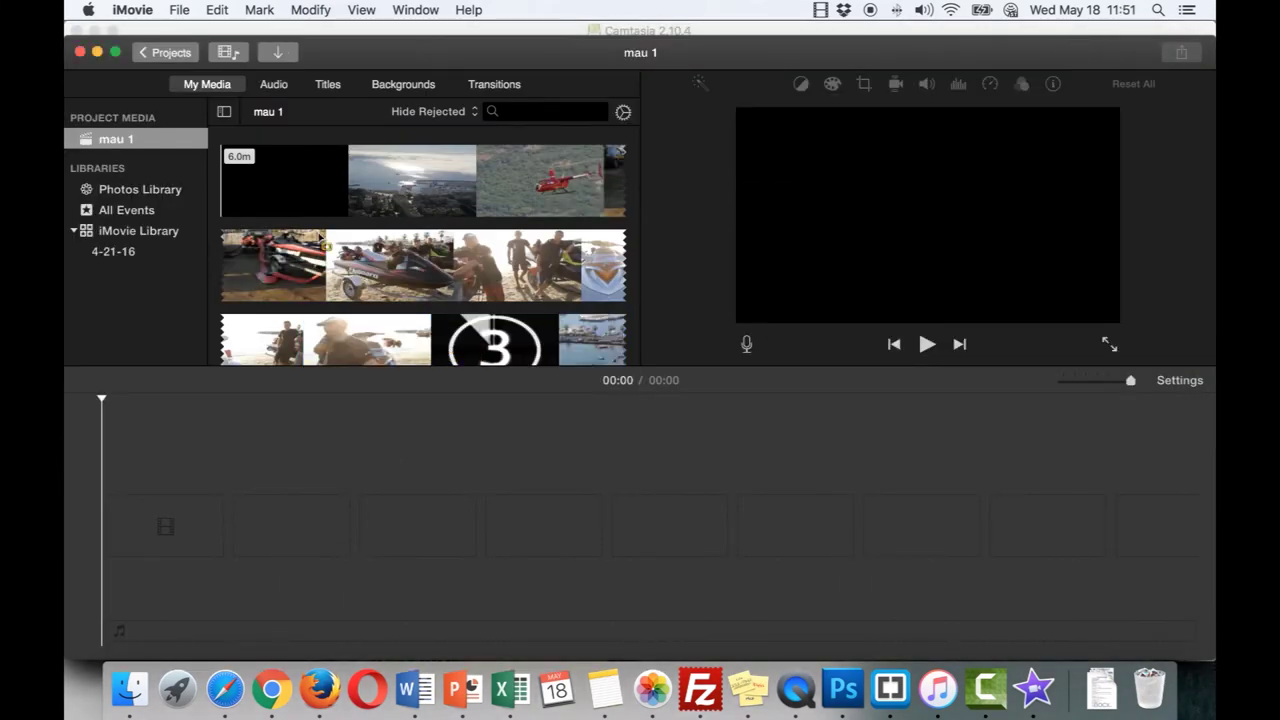
- Add a segment of about 4 seconds from the Flyboard clip, starting at the aerial harbour view, to the empty timeline
click(400, 215)
scroll(405, 225, down, 5)
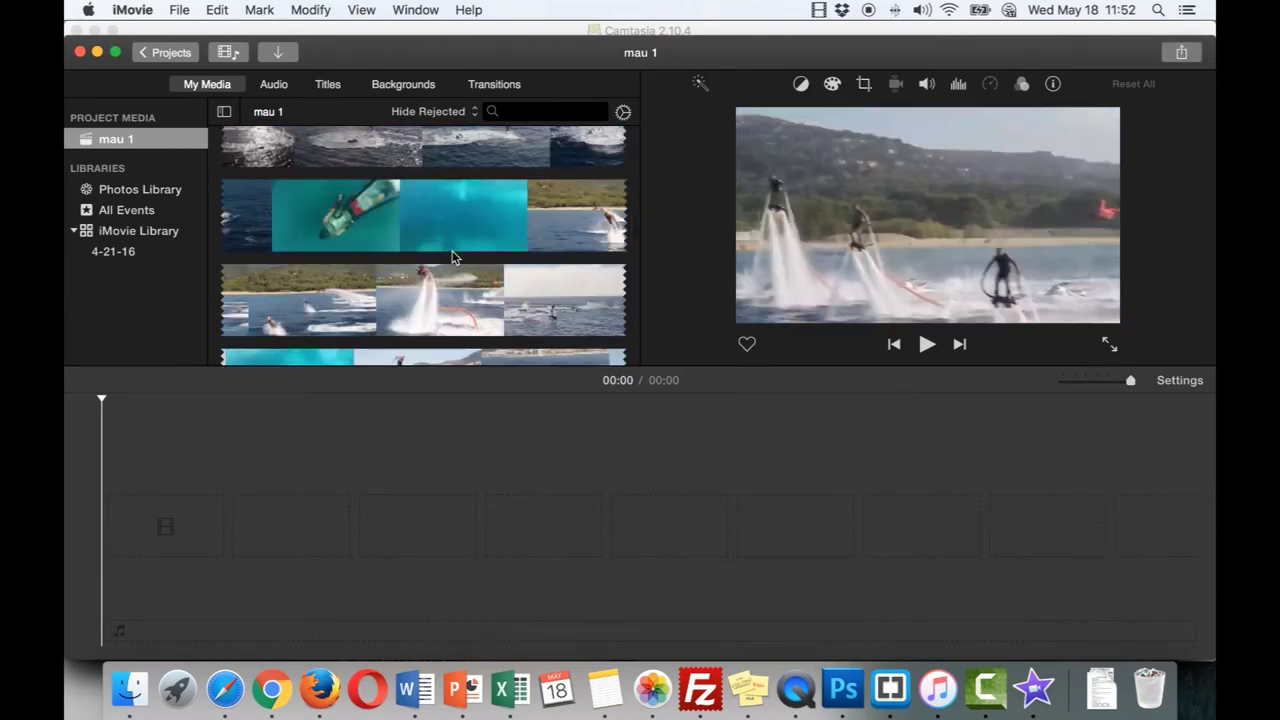
scroll(452, 257, down, 10)
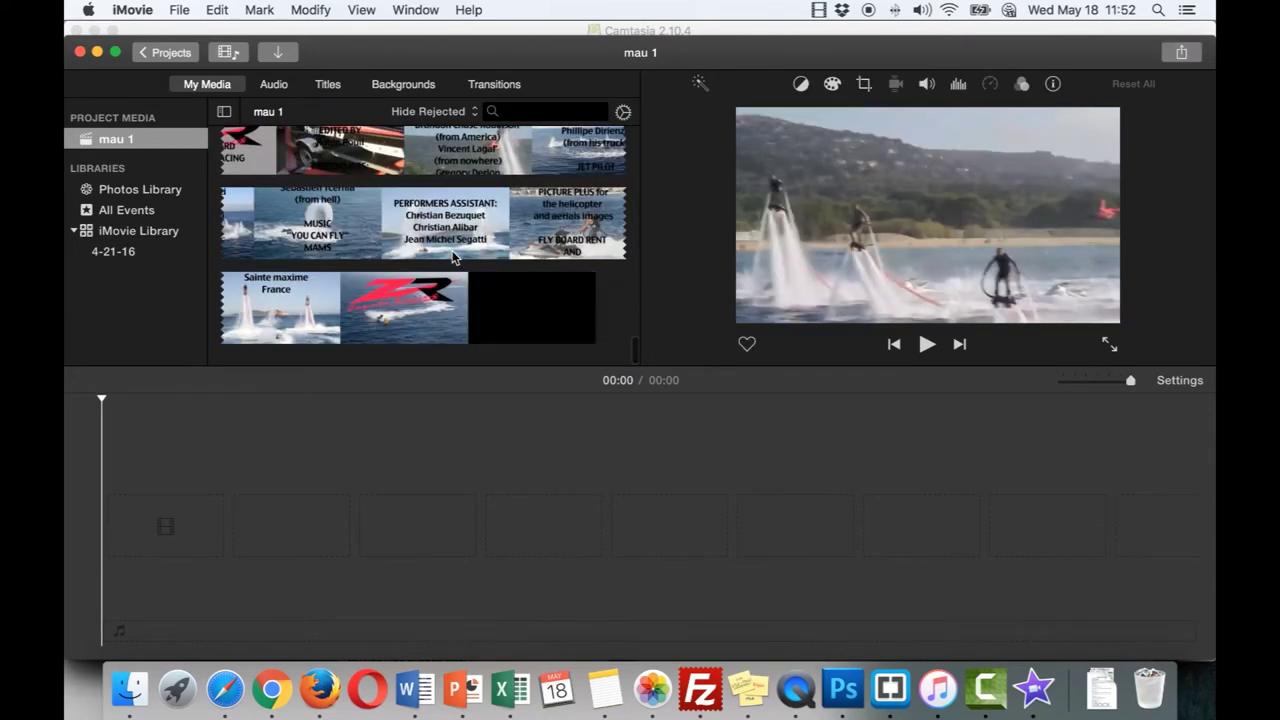
scroll(452, 257, up, 15)
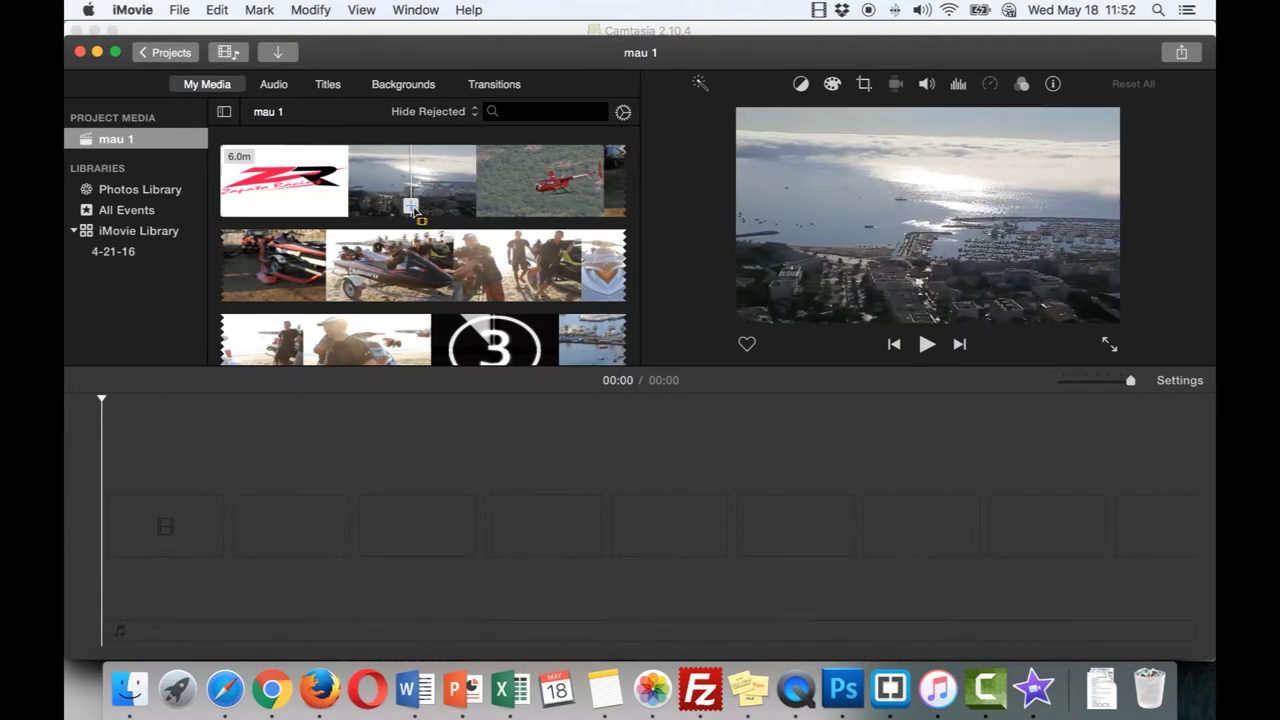
drag(157, 520, 166, 516)
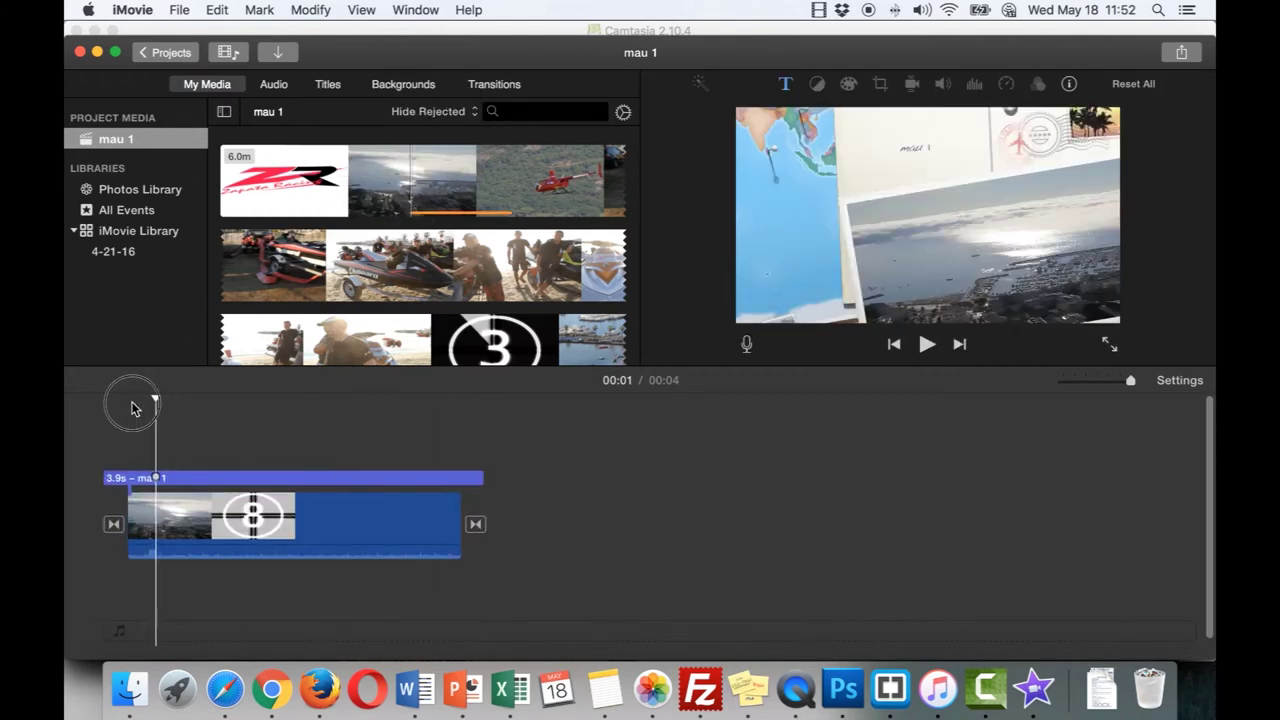
- Play the timeline from the start of the video clip to review it with its opening title
drag(156, 400, 126, 394)
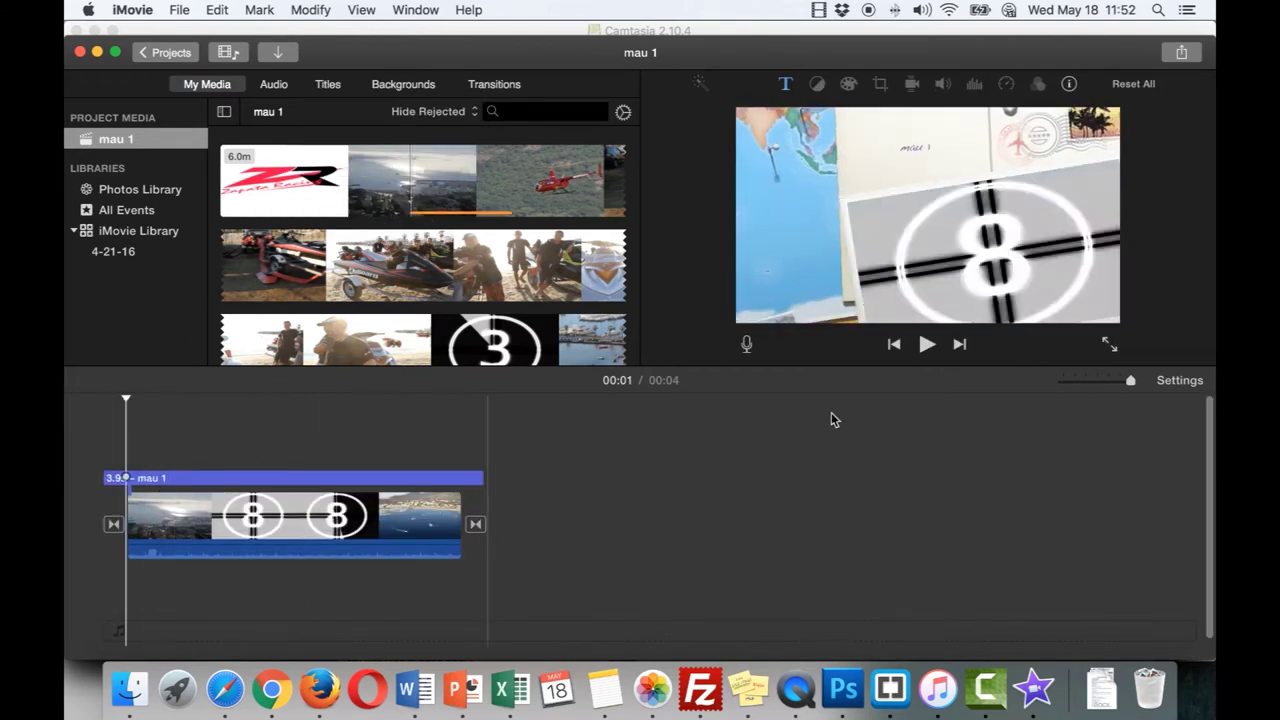
click(927, 344)
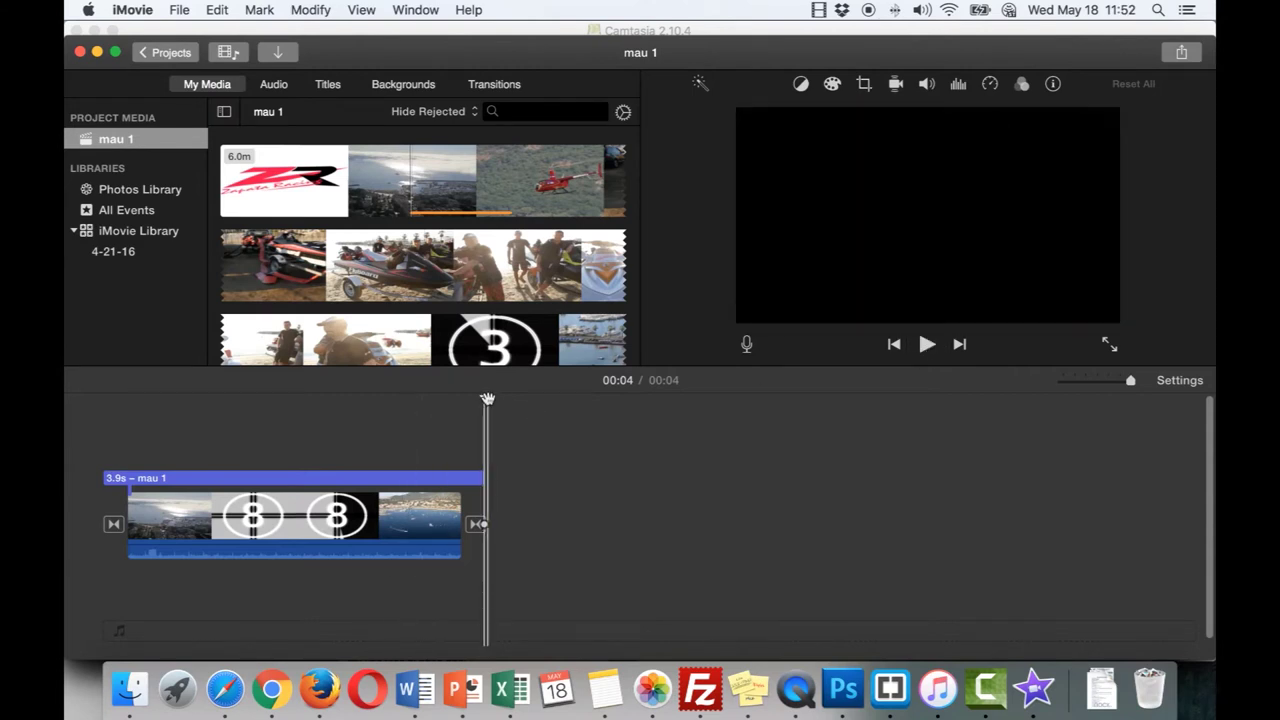
click(300, 405)
drag(300, 405, 120, 404)
click(926, 346)
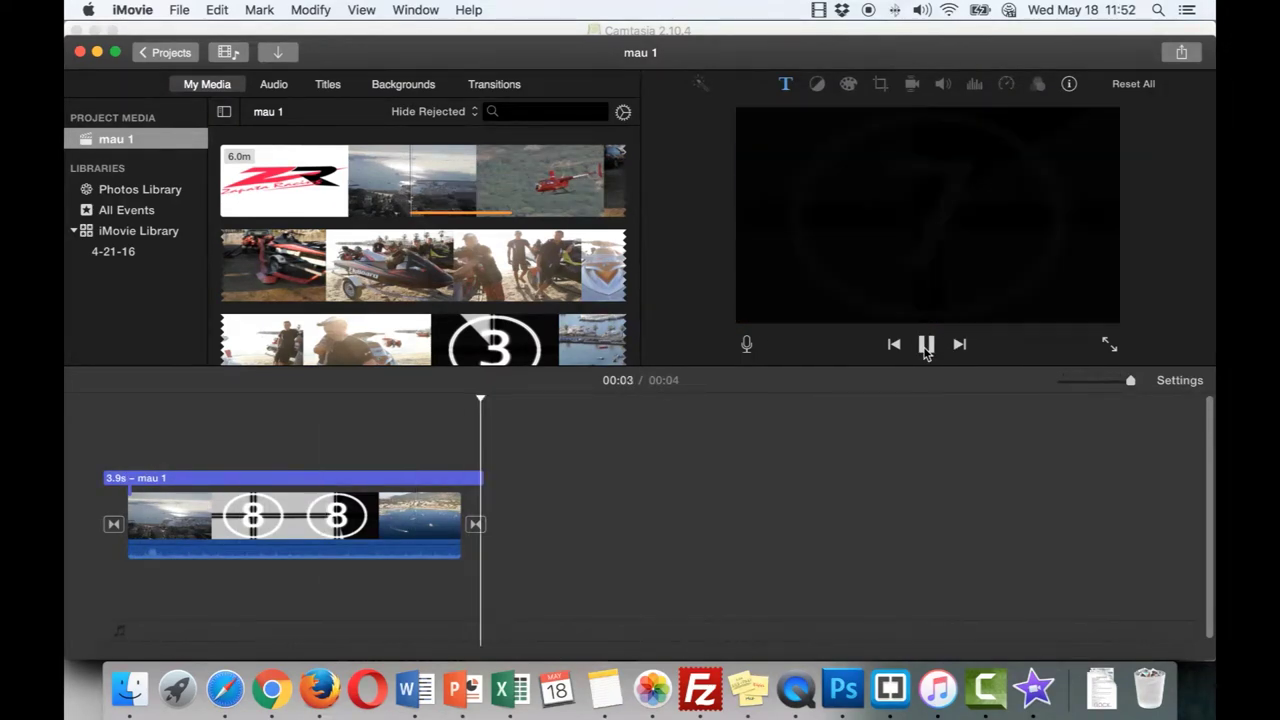
- Place the Curtain background above the main track, starting at the end of the video clip
click(400, 86)
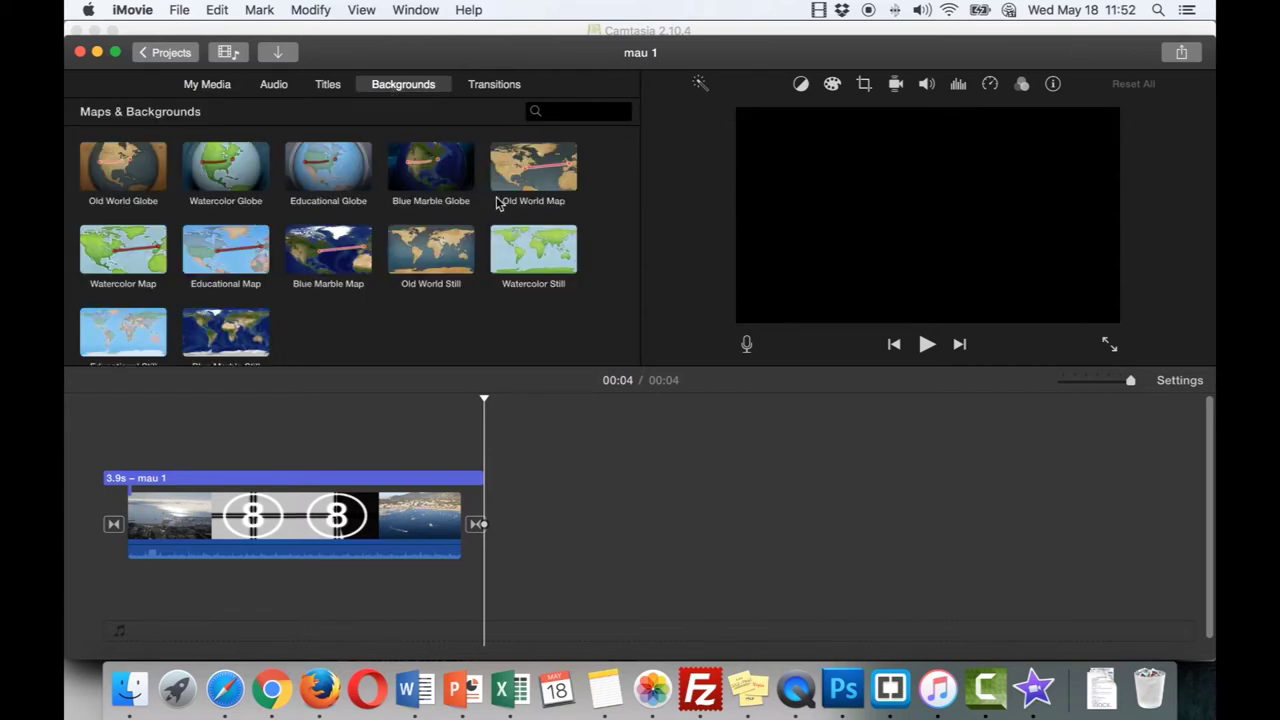
scroll(313, 290, down, 5)
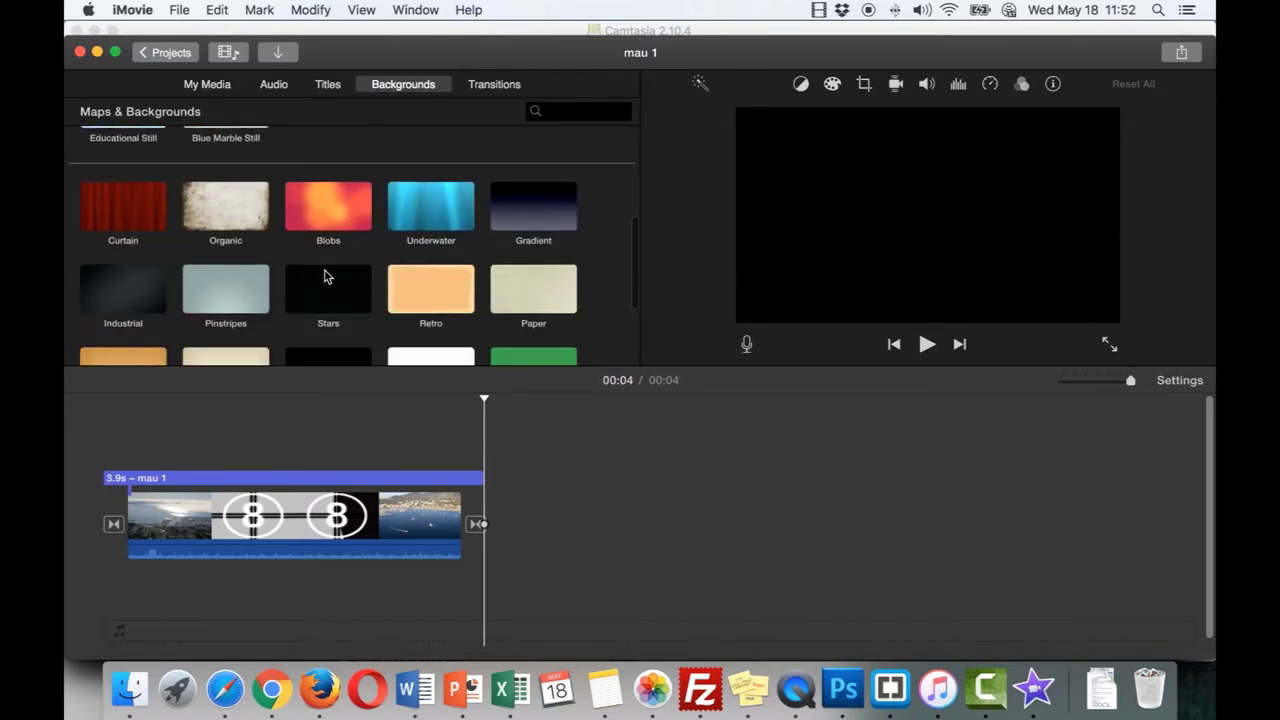
scroll(324, 276, up, 2)
click(140, 252)
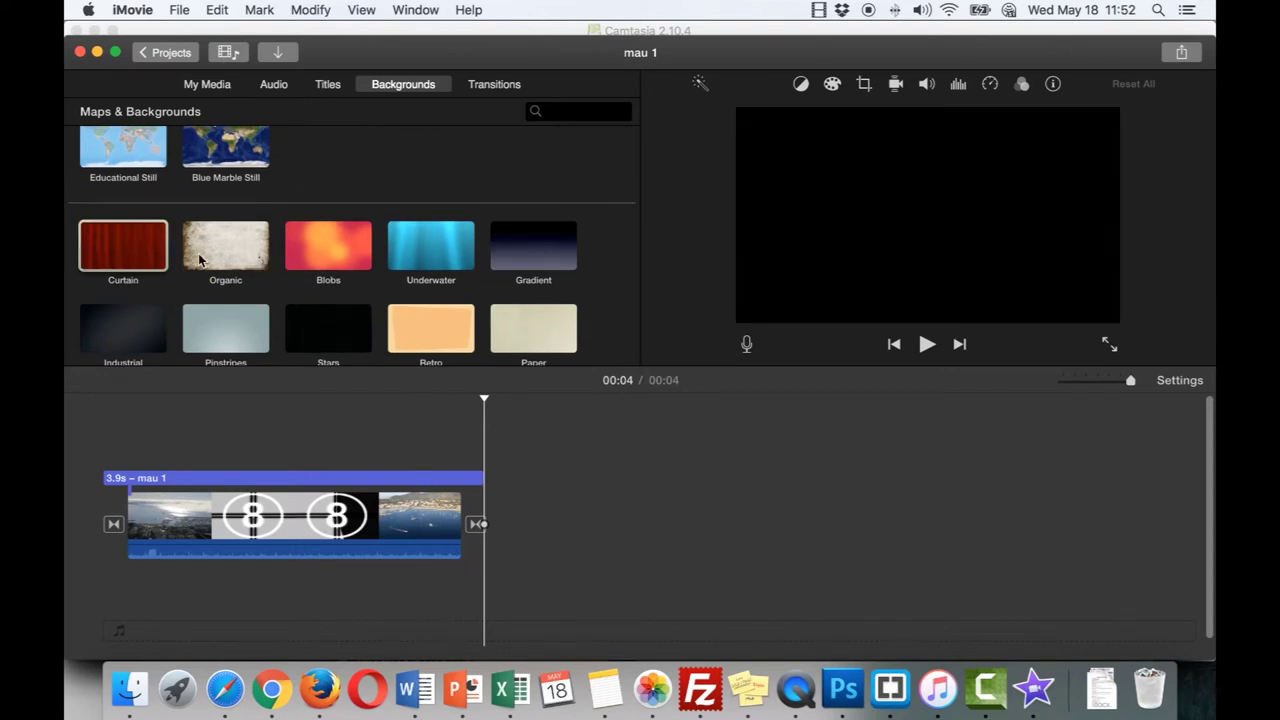
drag(119, 248, 468, 437)
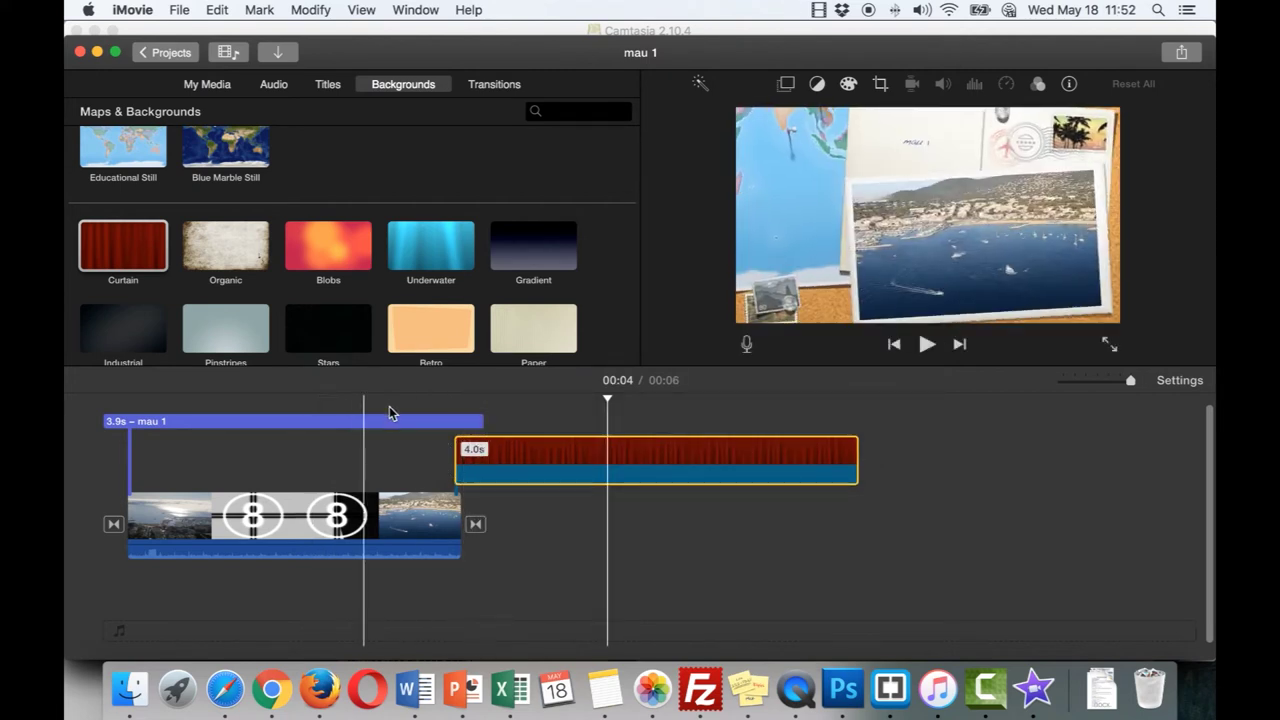
- Preview the change from the video clip to the Curtain background
click(389, 408)
click(928, 345)
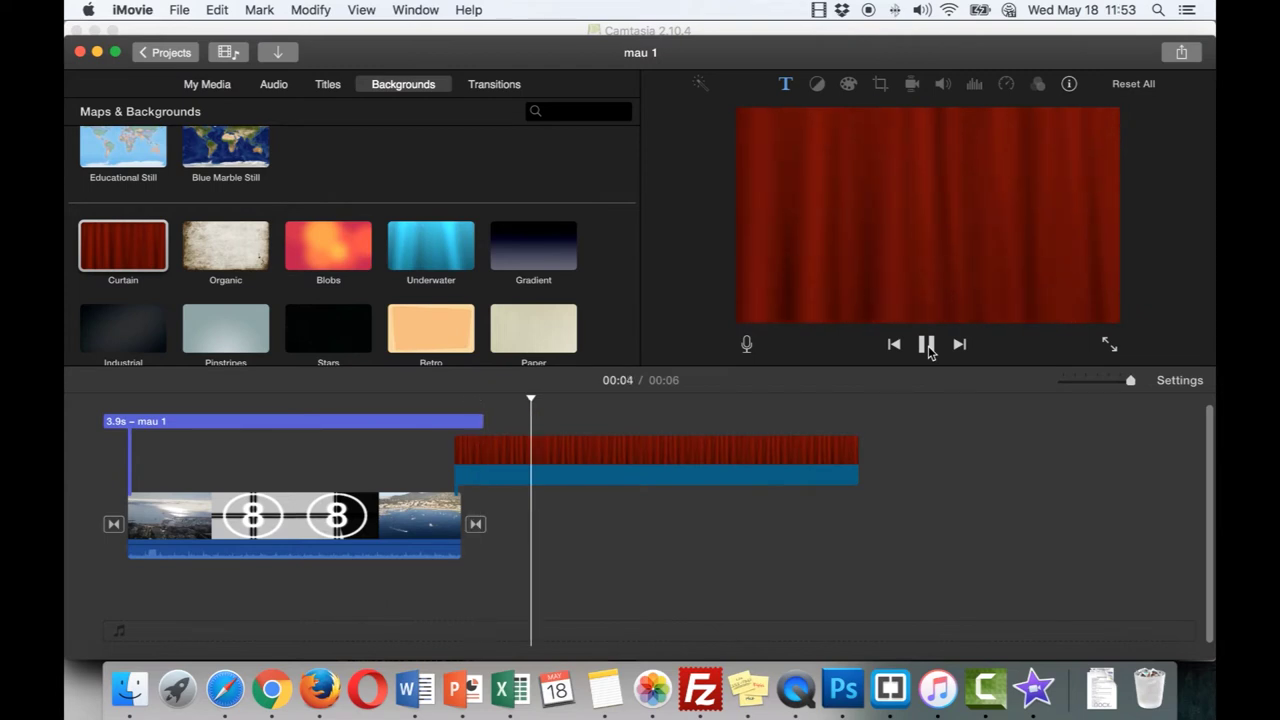
click(928, 345)
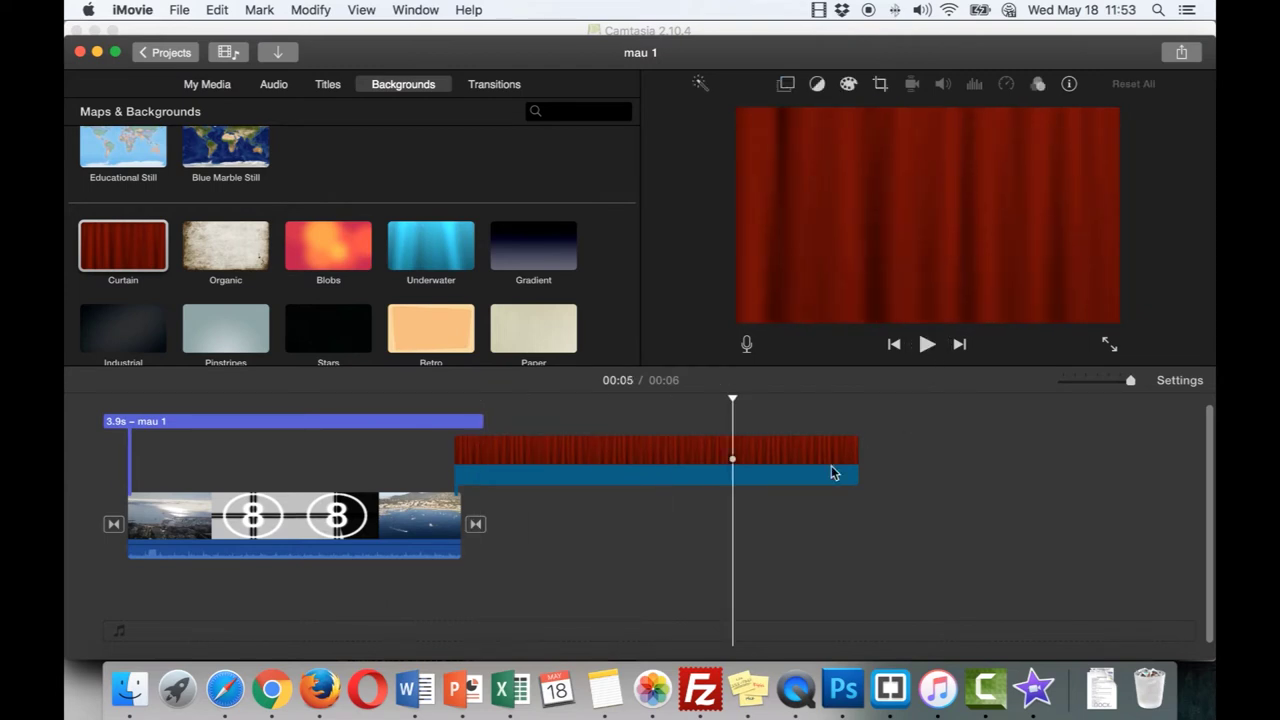
- Trim the end of the Curtain background so that it lasts 1.0 s
click(814, 457)
click(783, 465)
drag(783, 465, 497, 456)
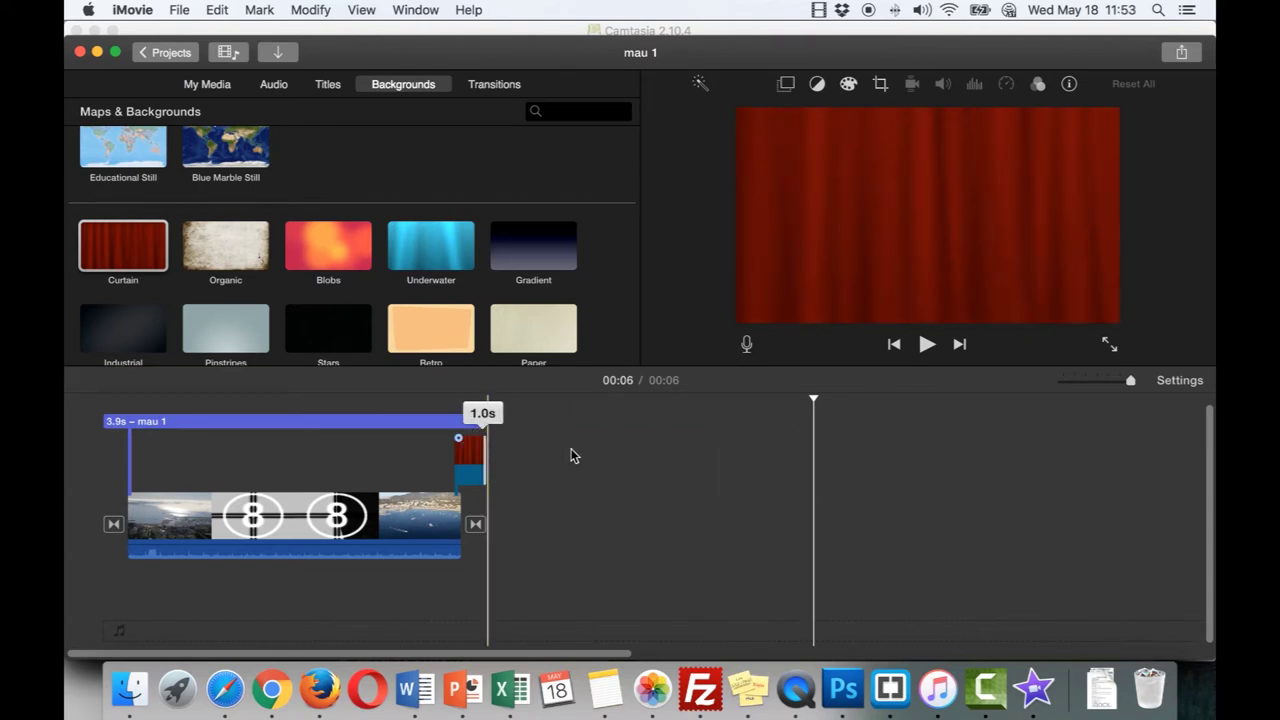
- Browse the available maps and backgrounds and the range of title styles
scroll(272, 252, down, 4)
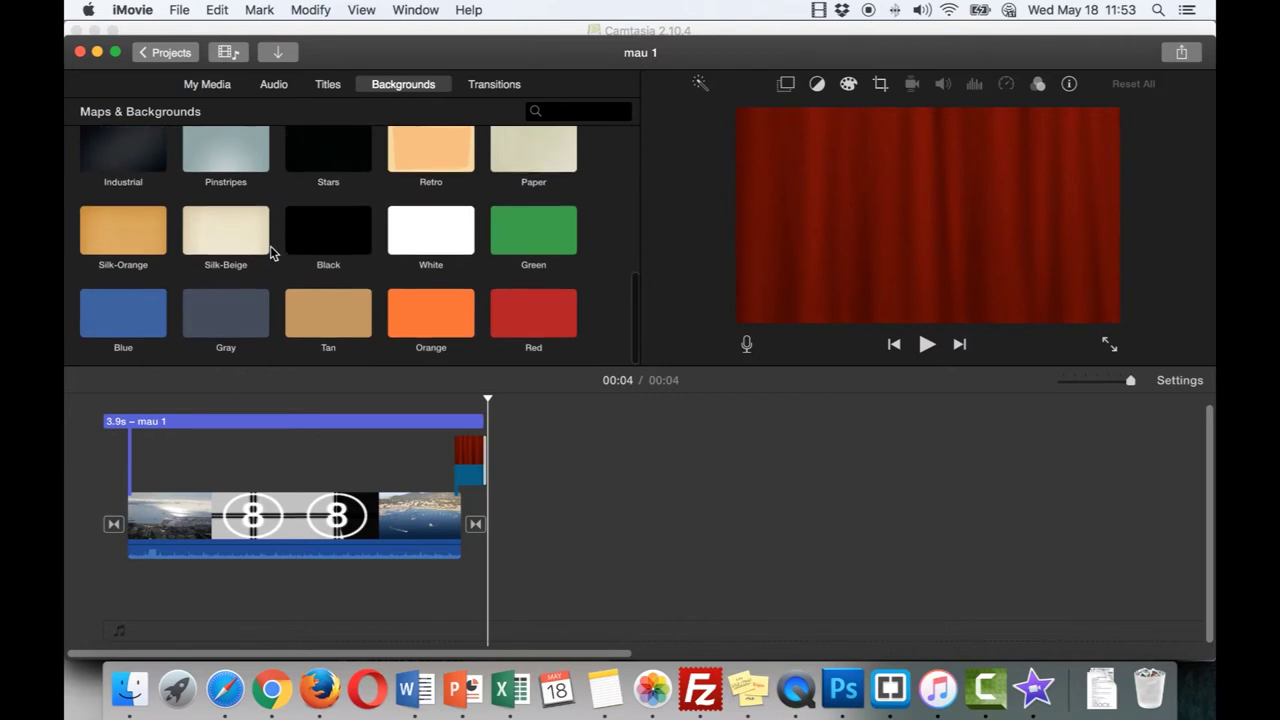
scroll(271, 251, up, 4)
scroll(240, 200, up, 5)
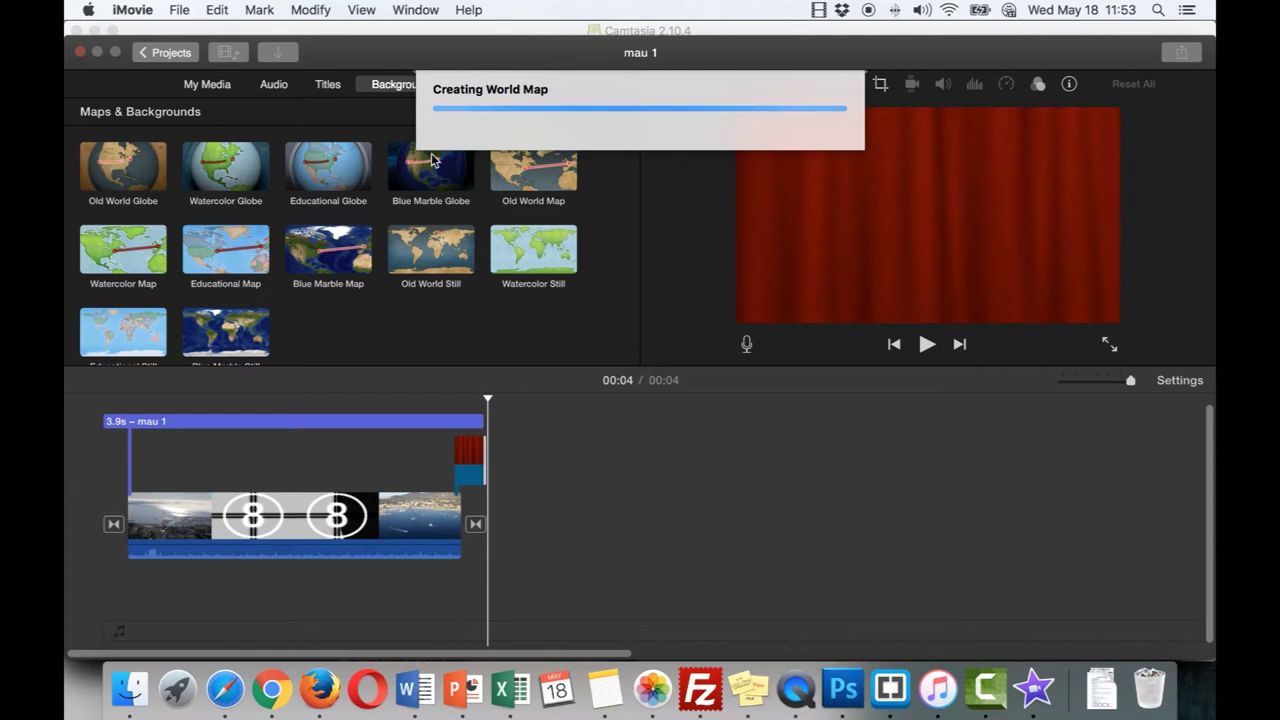
click(326, 86)
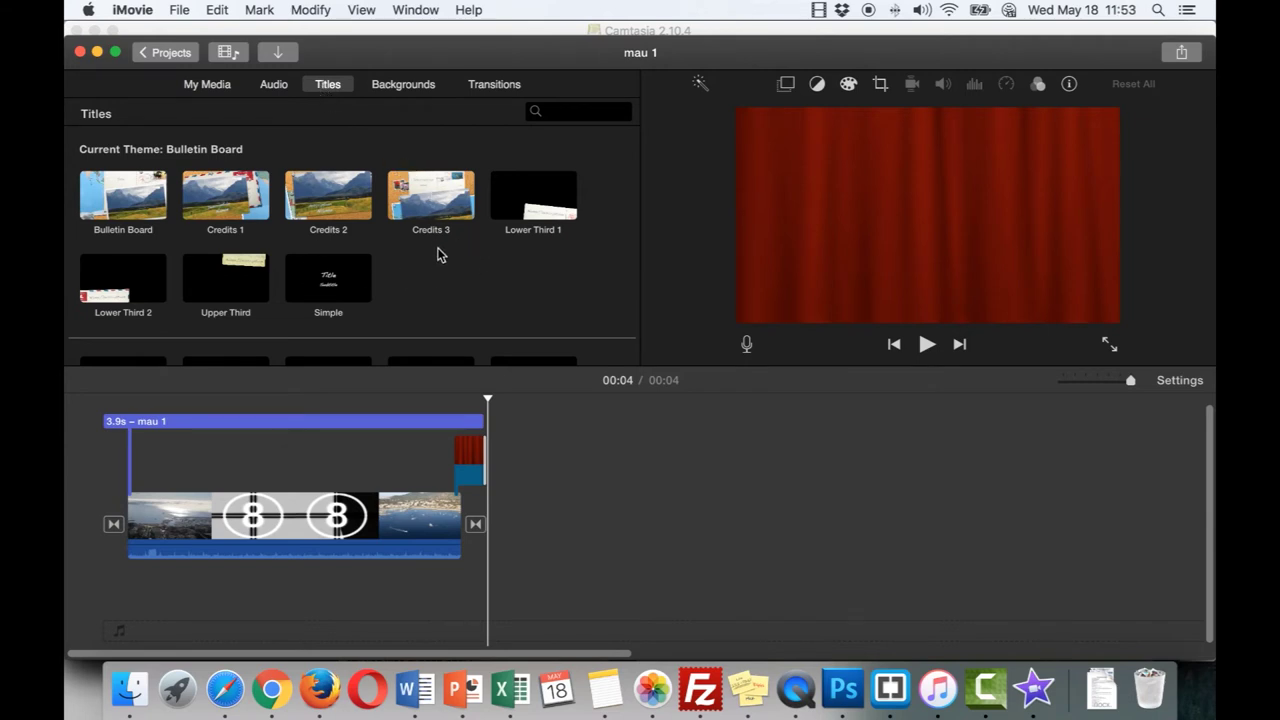
scroll(200, 231, down, 10)
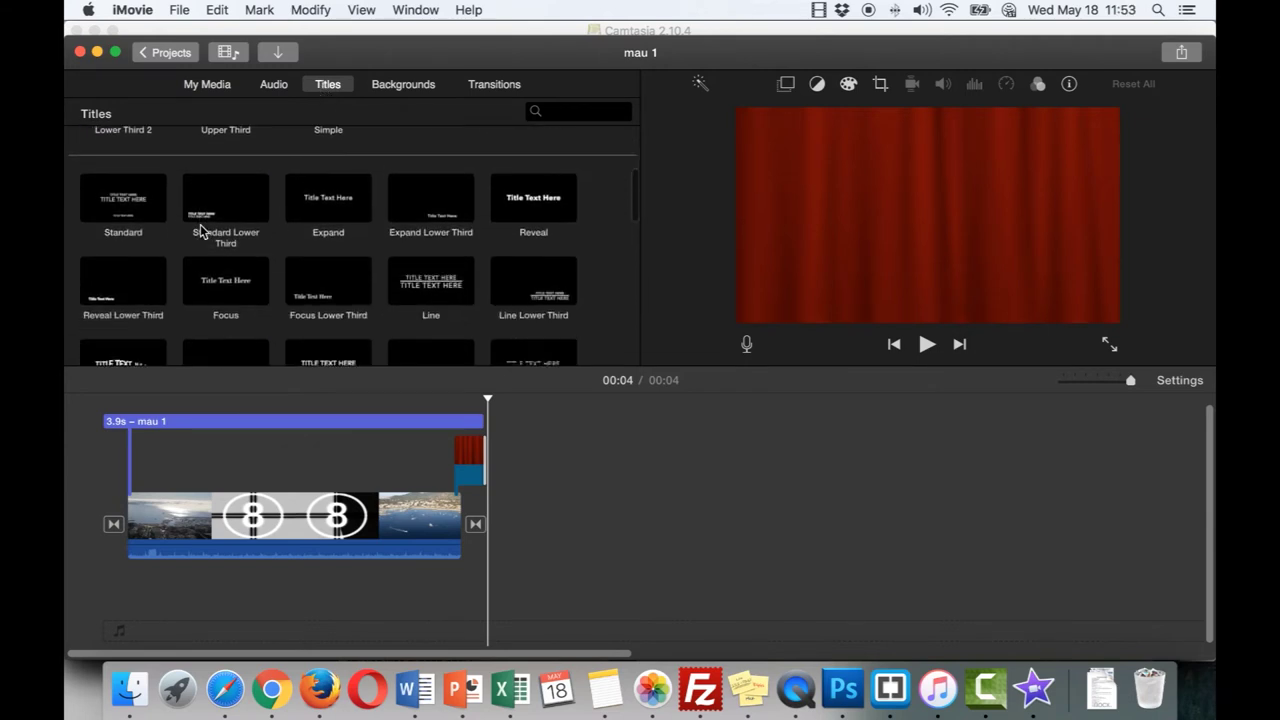
scroll(200, 231, down, 6)
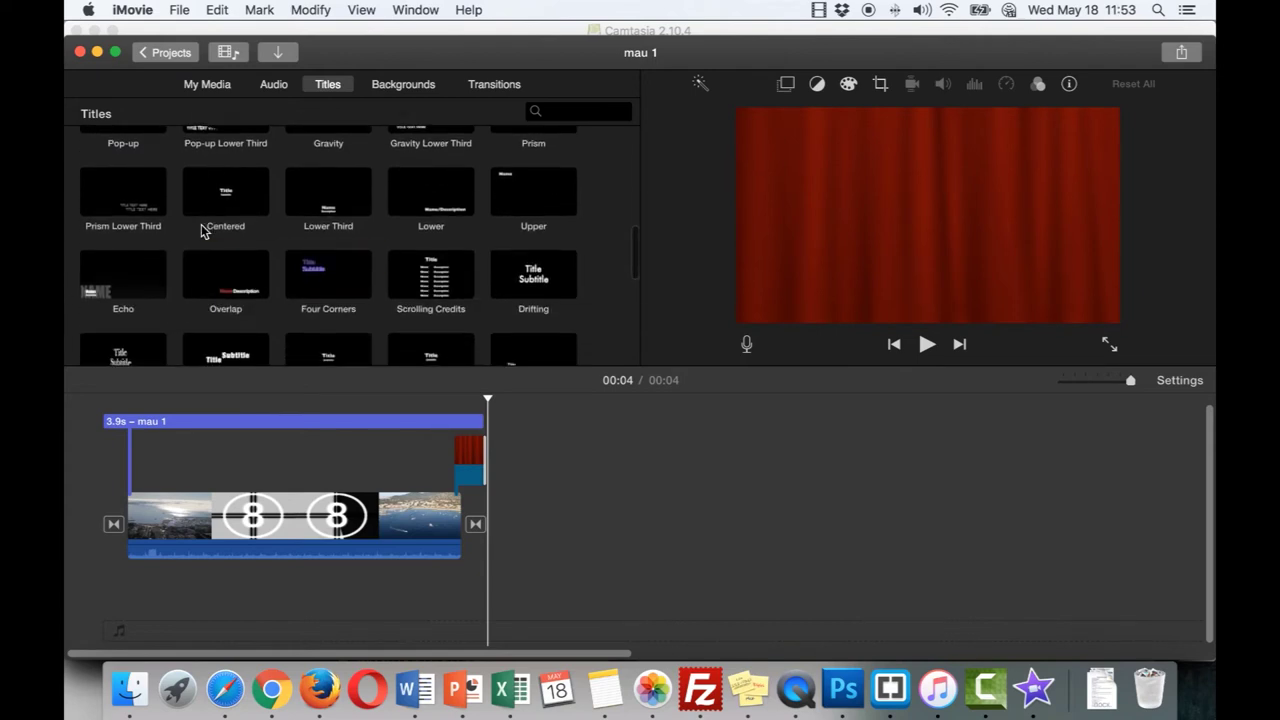
scroll(226, 230, down, 4)
scroll(226, 230, up, 20)
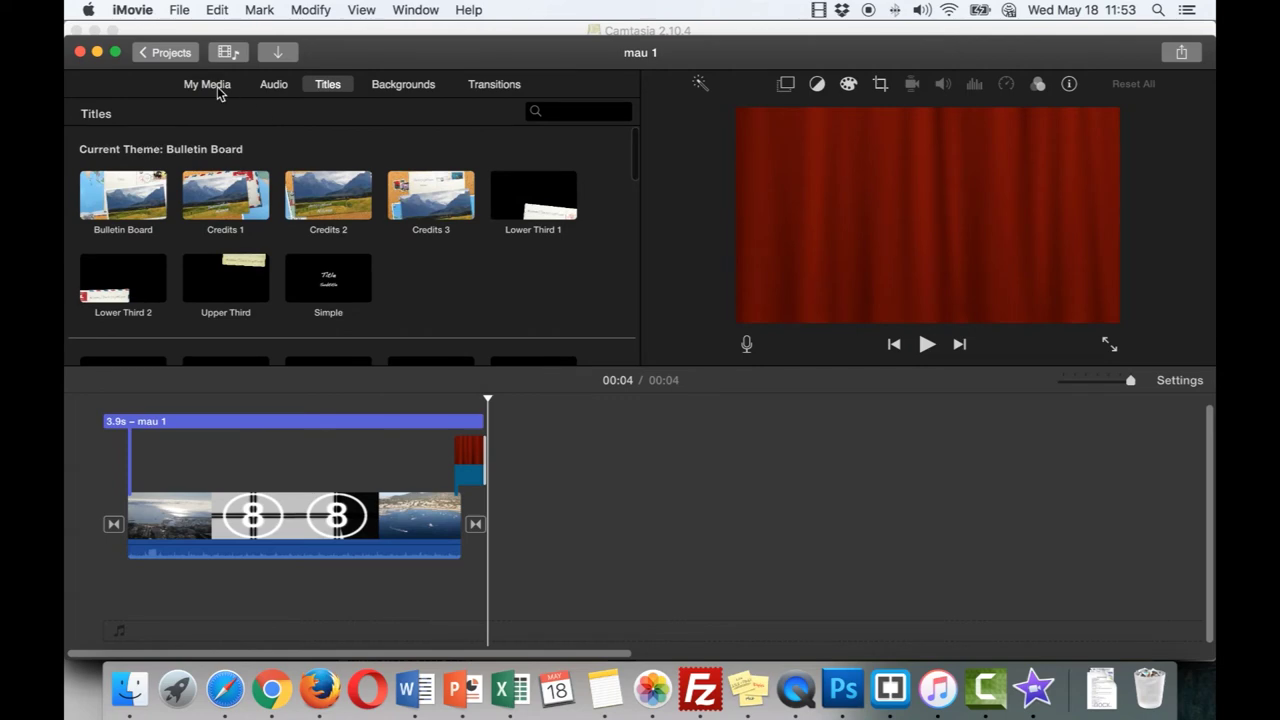
- Add the flyboard footage from the project media to the timeline after the first clip and preview the join
click(207, 84)
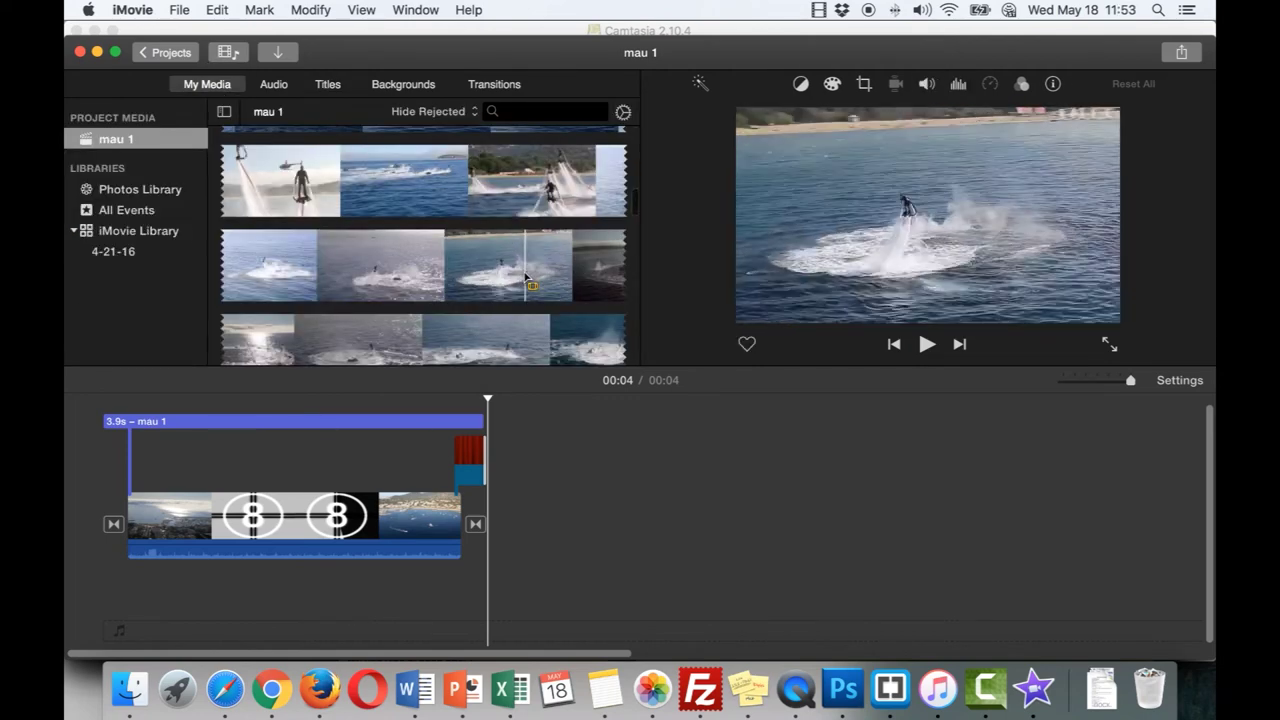
drag(525, 290, 583, 451)
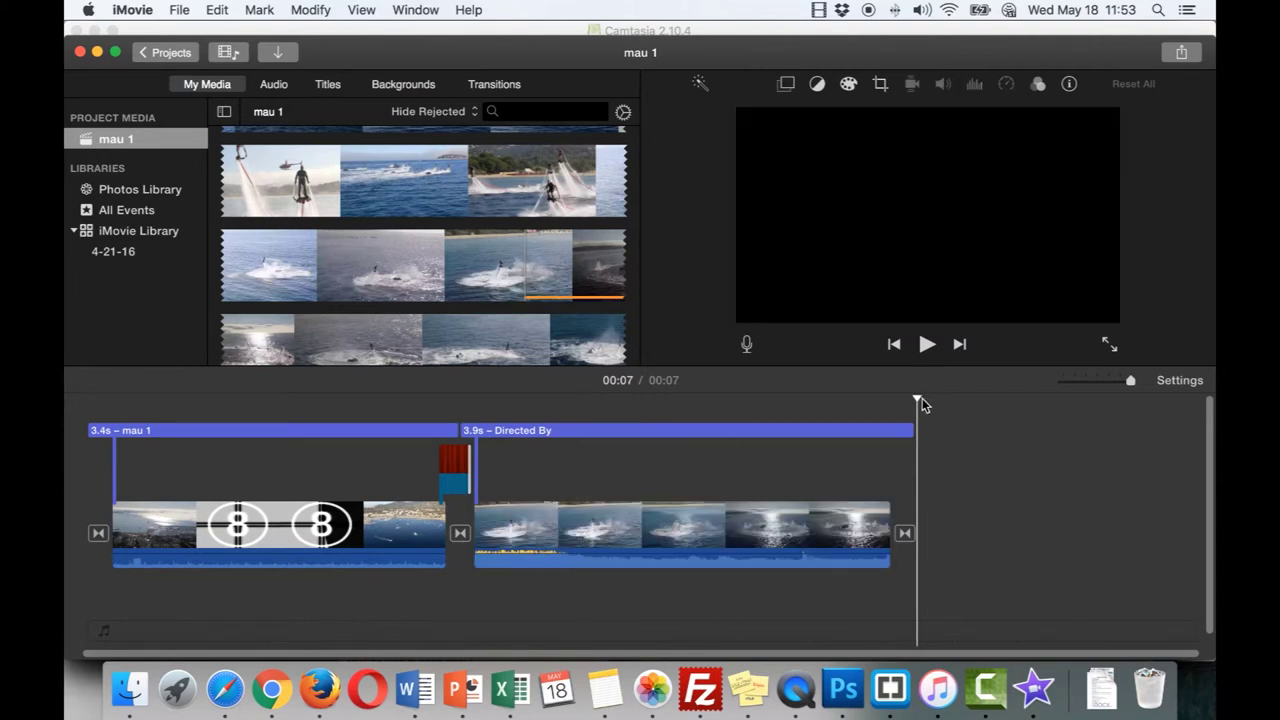
drag(922, 404, 437, 394)
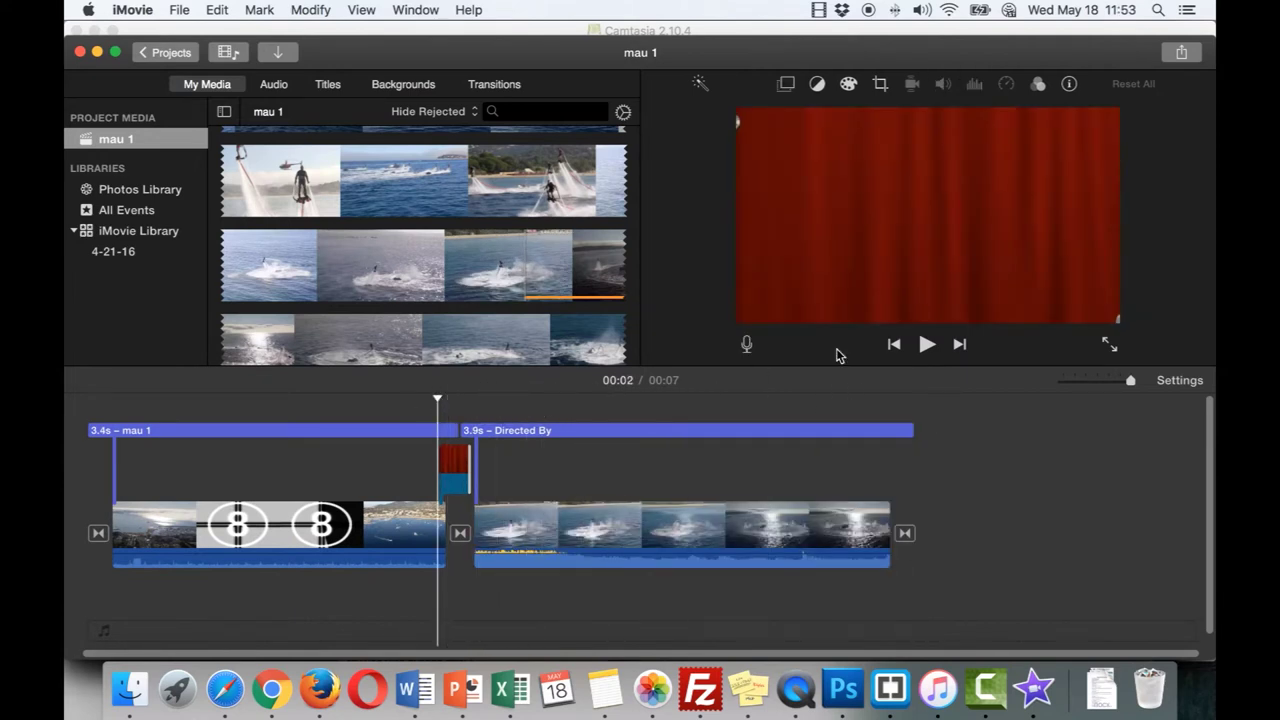
click(925, 345)
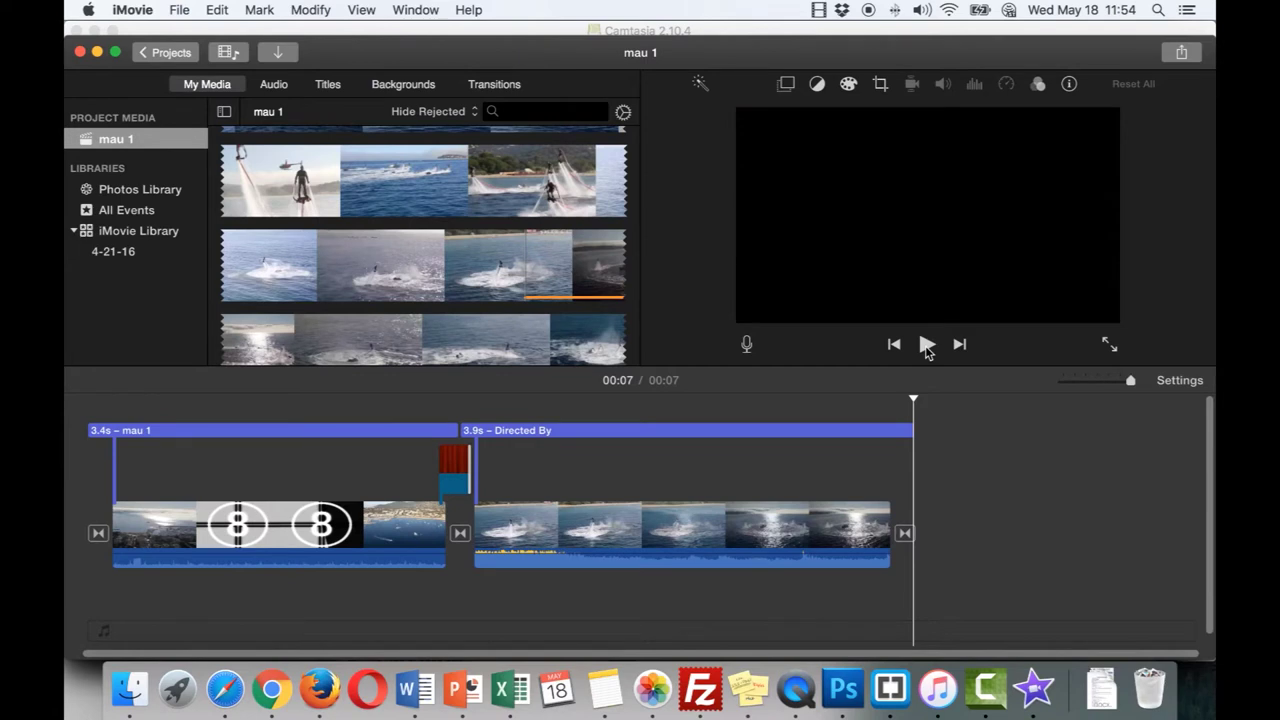
- Adjust the highlights of the second video clip with colour correction
click(493, 428)
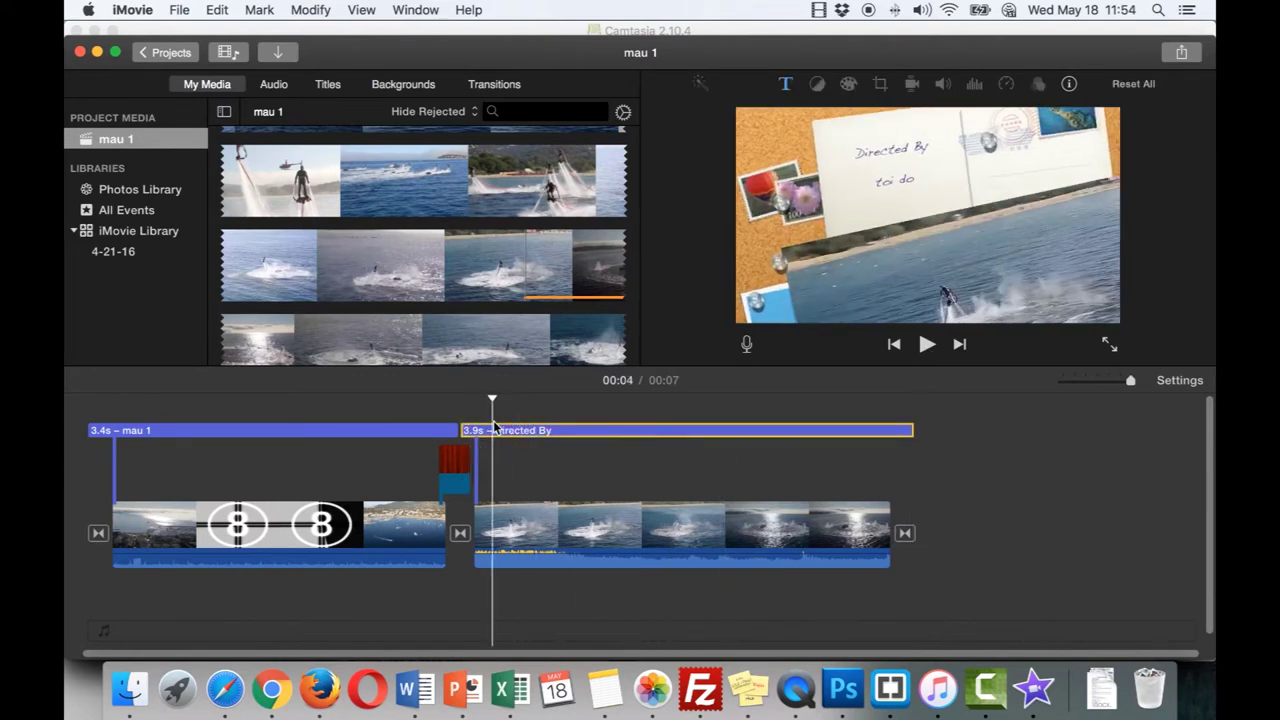
click(849, 88)
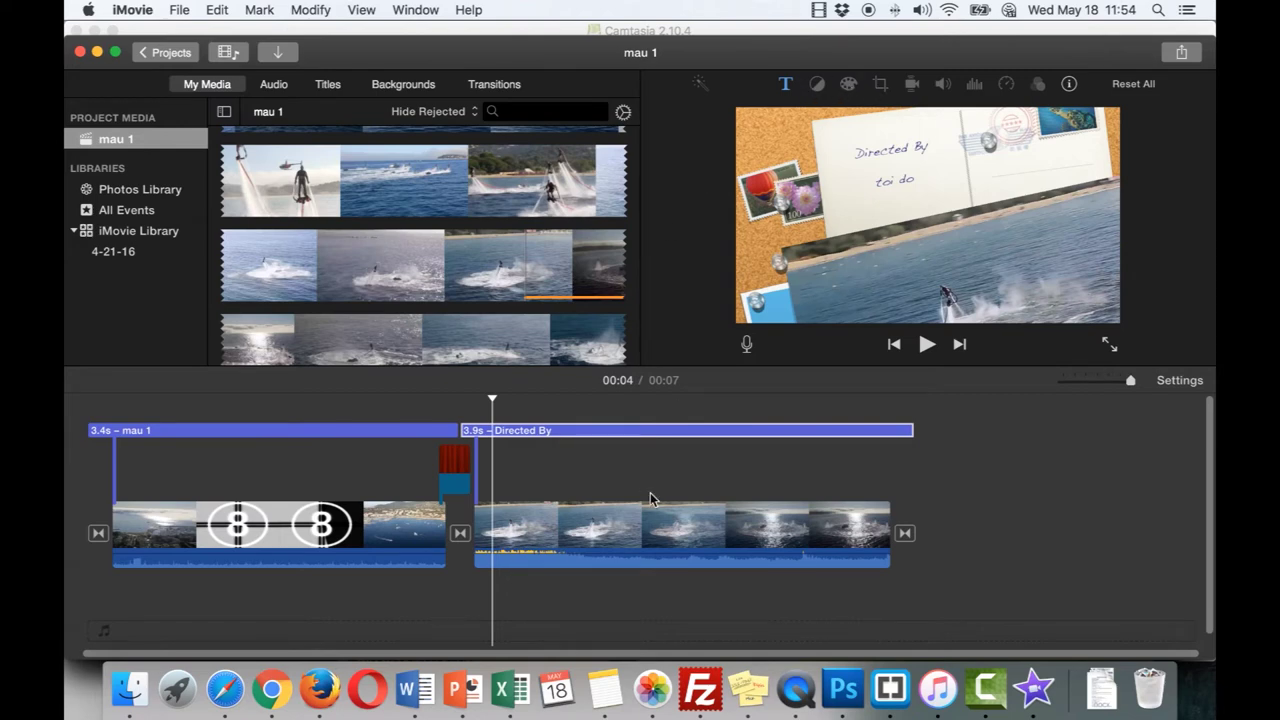
click(685, 532)
click(836, 88)
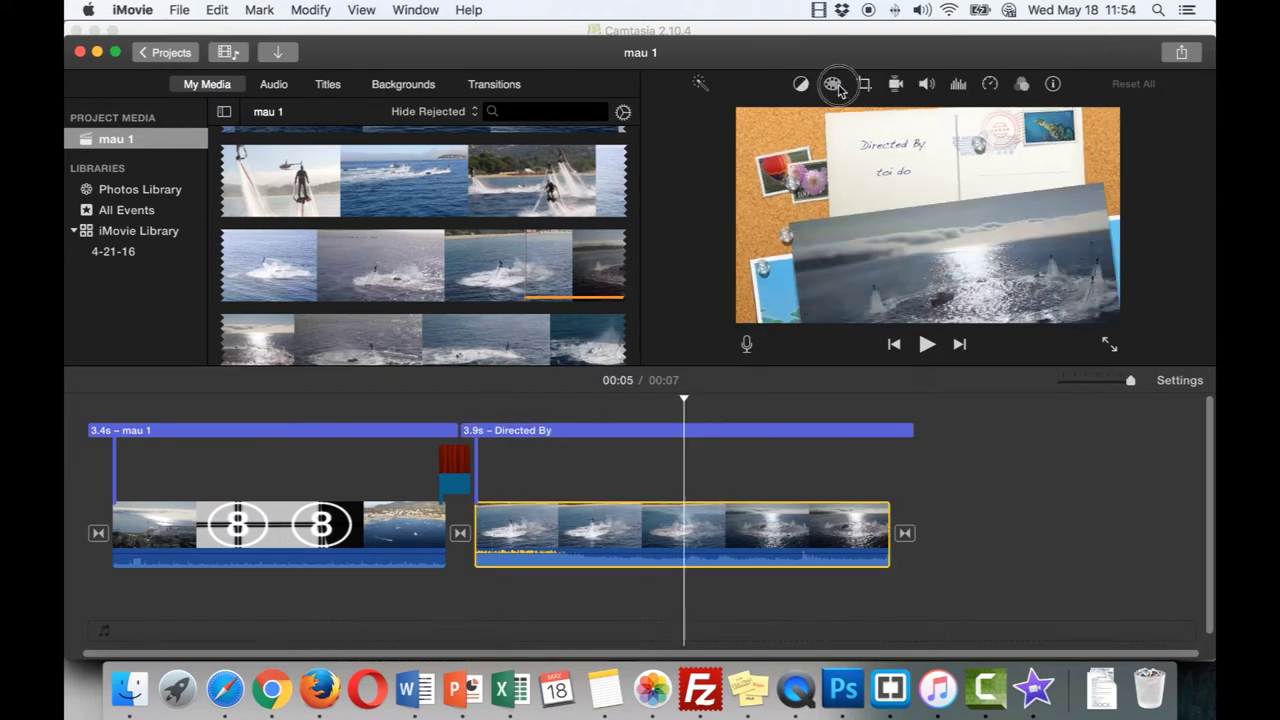
mouse_move(885, 122)
mouse_down()
mouse_move(914, 121)
mouse_move(829, 120)
mouse_move(885, 122)
mouse_up()
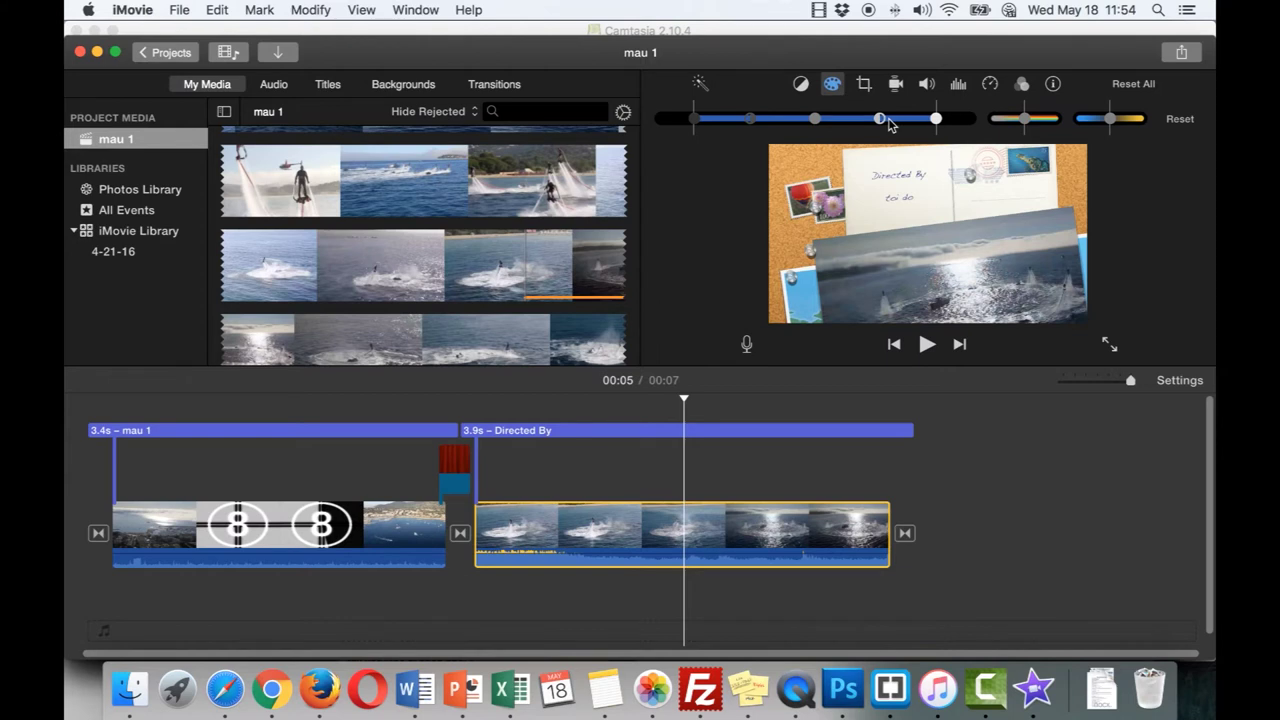
- Check the colour balance options of the second video clip and raise its volume to 132%
click(803, 85)
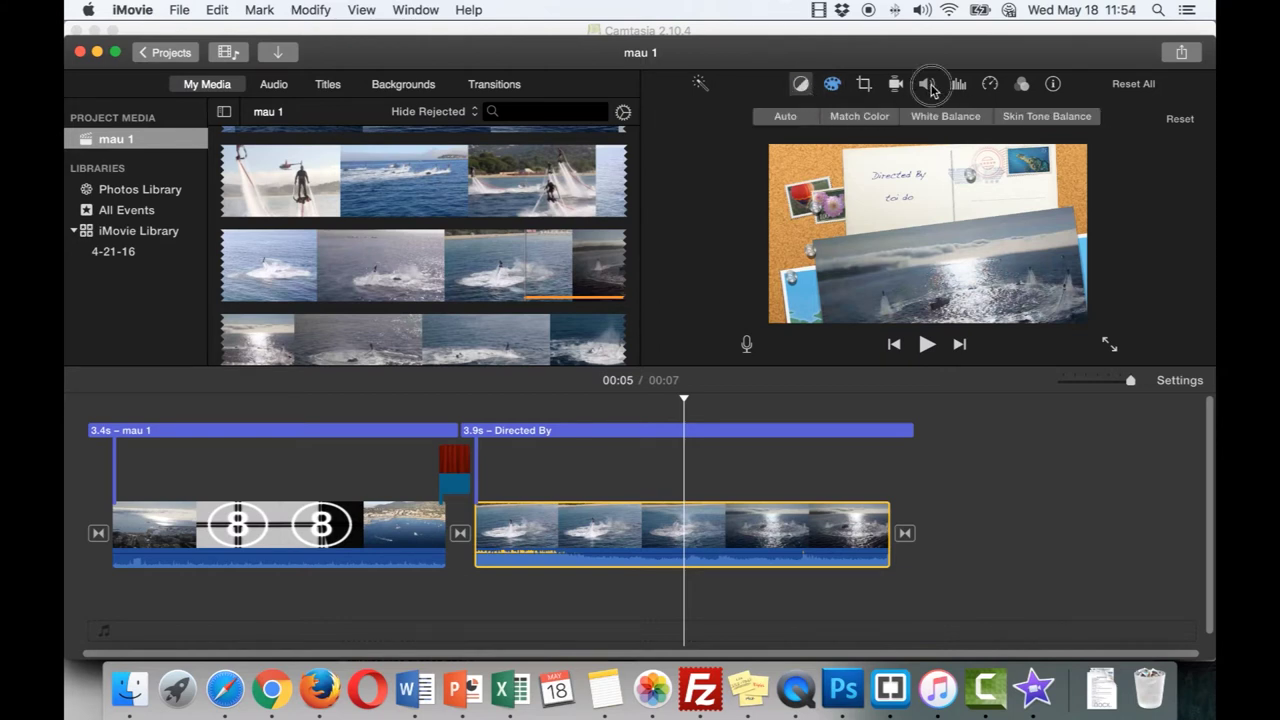
click(927, 85)
drag(838, 124, 837, 123)
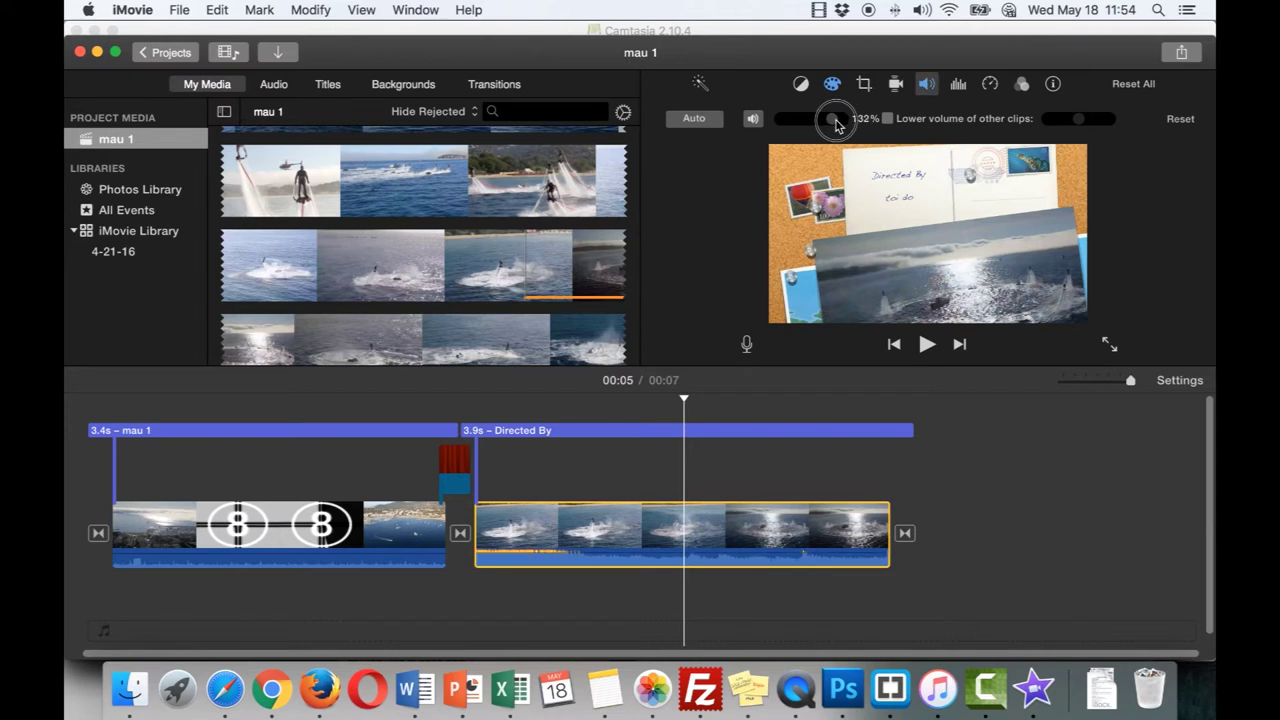
- Apply the Vignette clip filter to the second video clip and preview the movie from near its beginning
click(1021, 86)
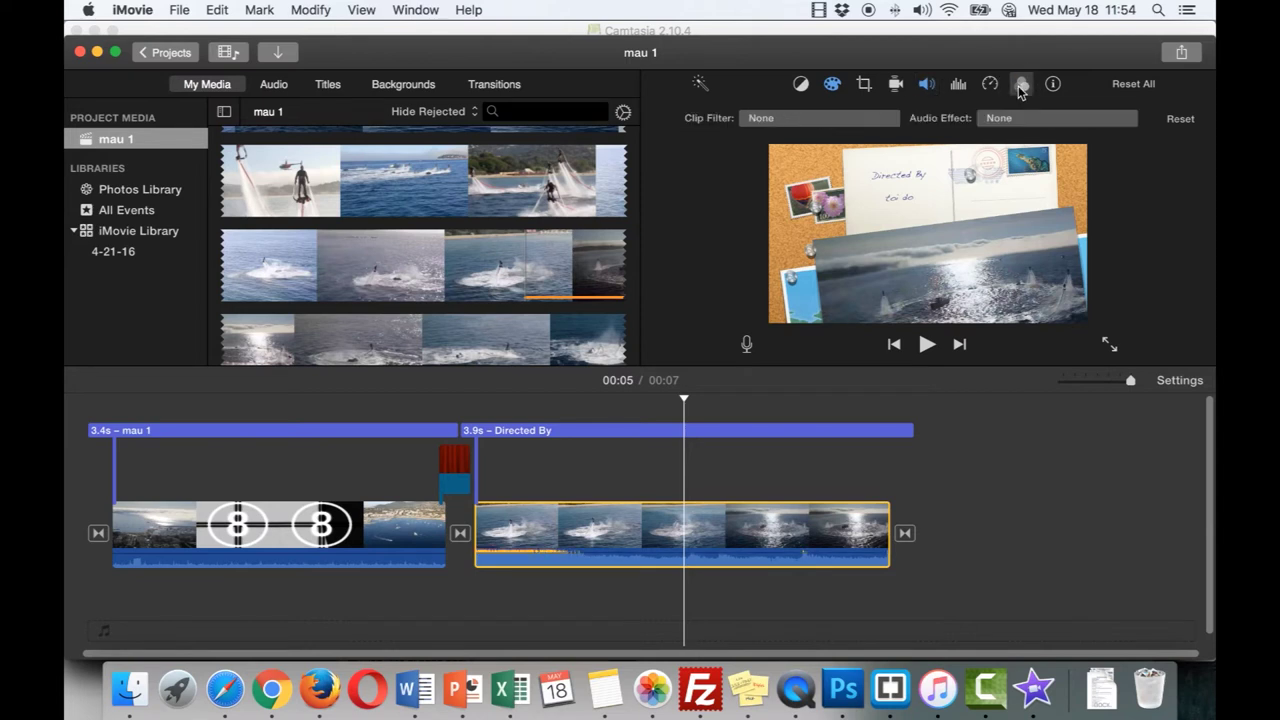
click(885, 122)
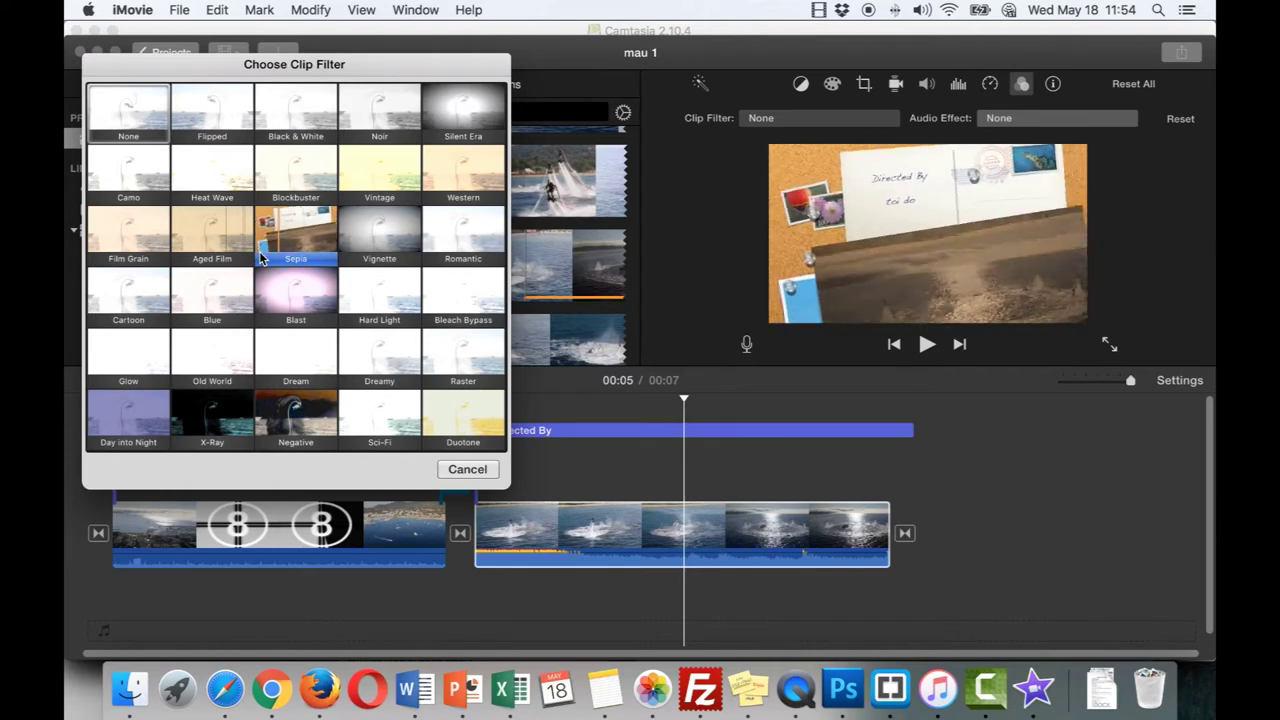
click(370, 233)
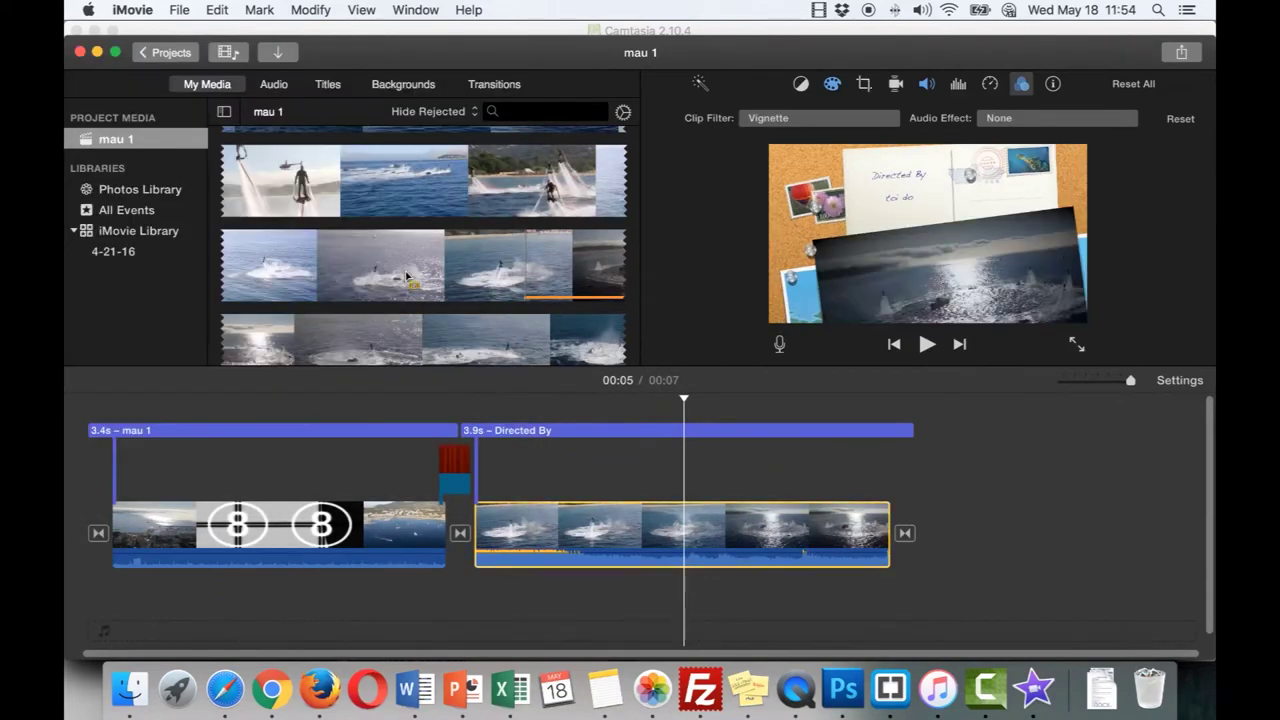
drag(683, 400, 110, 392)
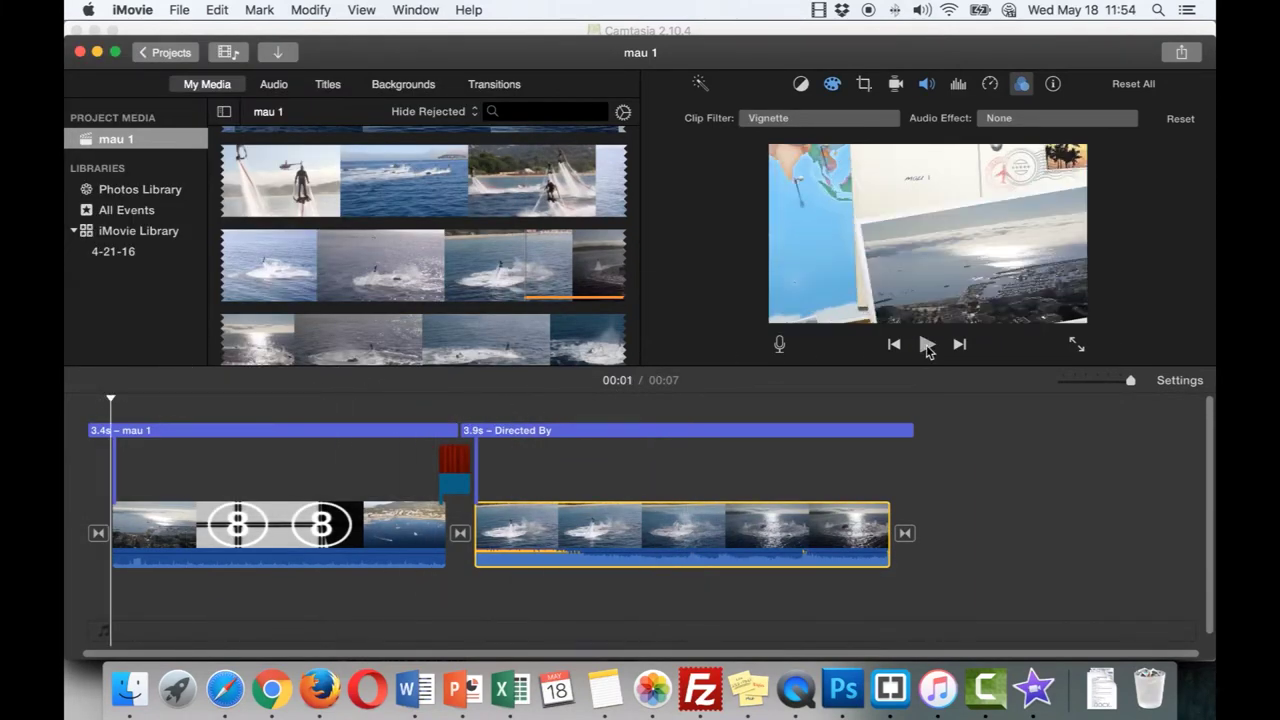
click(925, 345)
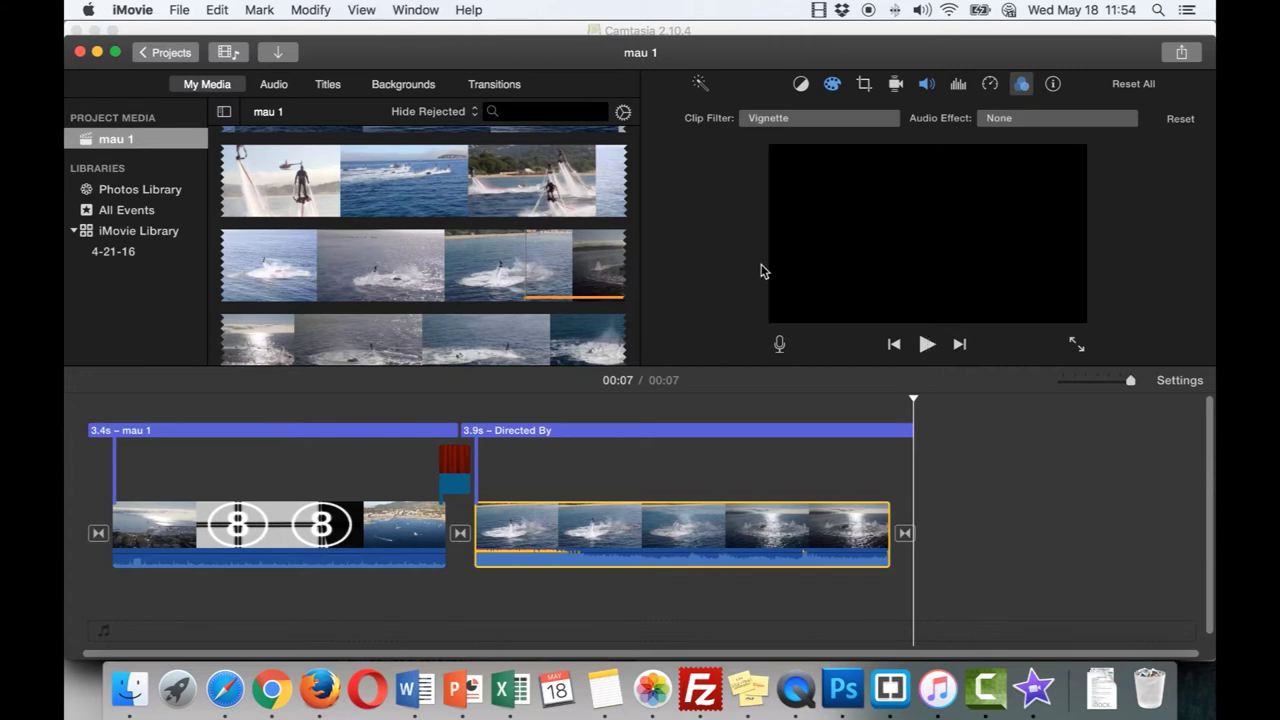
- Place a Lower Third 2 title above the second video clip, starting where its second filmstrip thumbnail begins
click(330, 100)
click(329, 90)
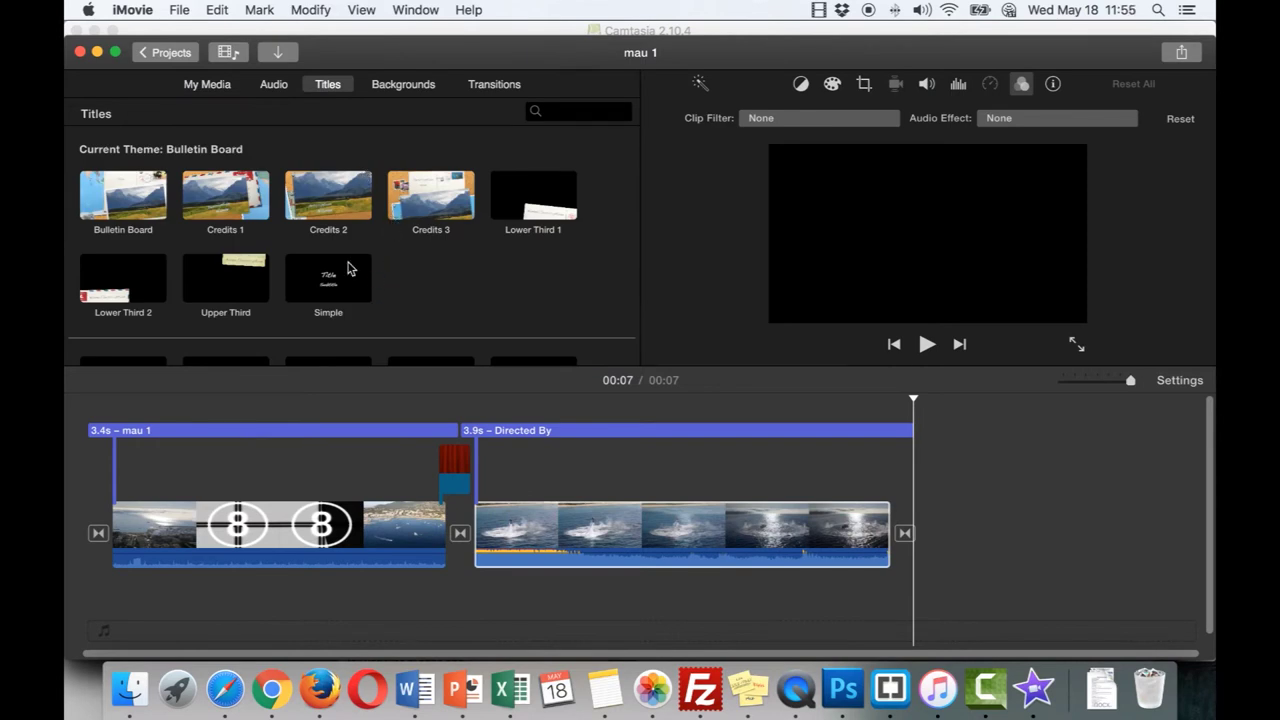
scroll(350, 262, down, 2)
click(125, 262)
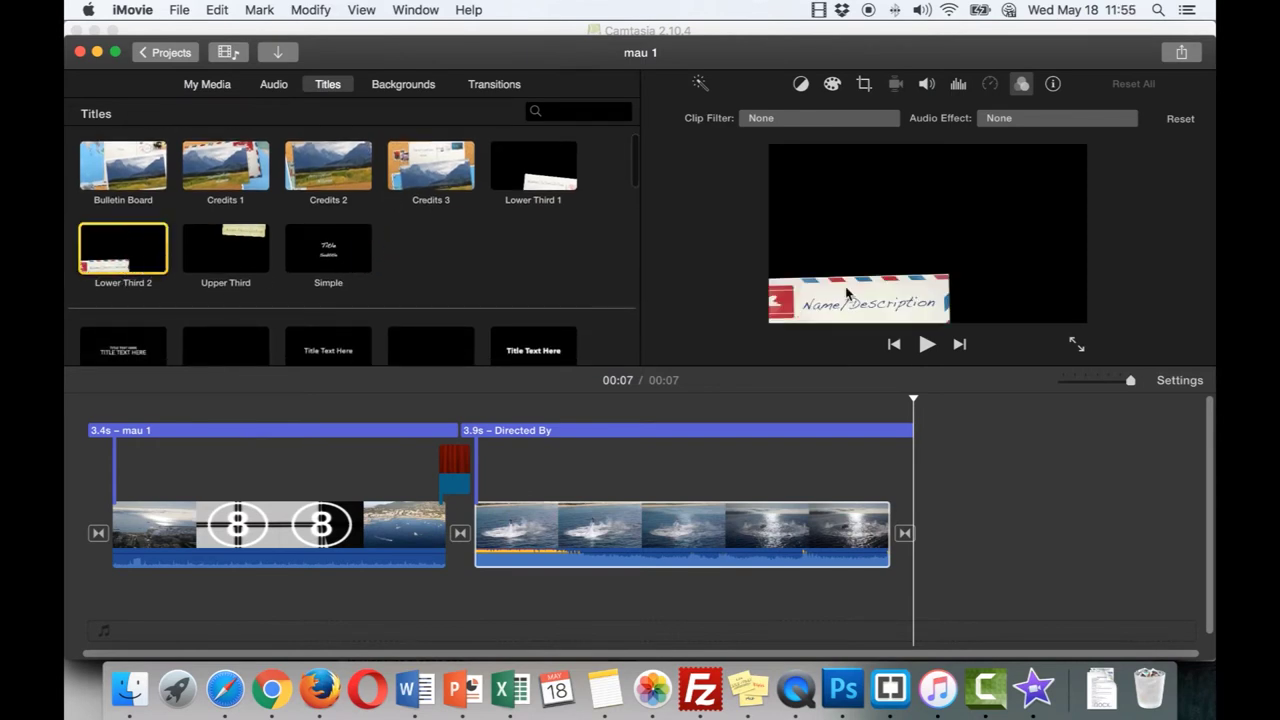
click(143, 263)
drag(143, 263, 556, 481)
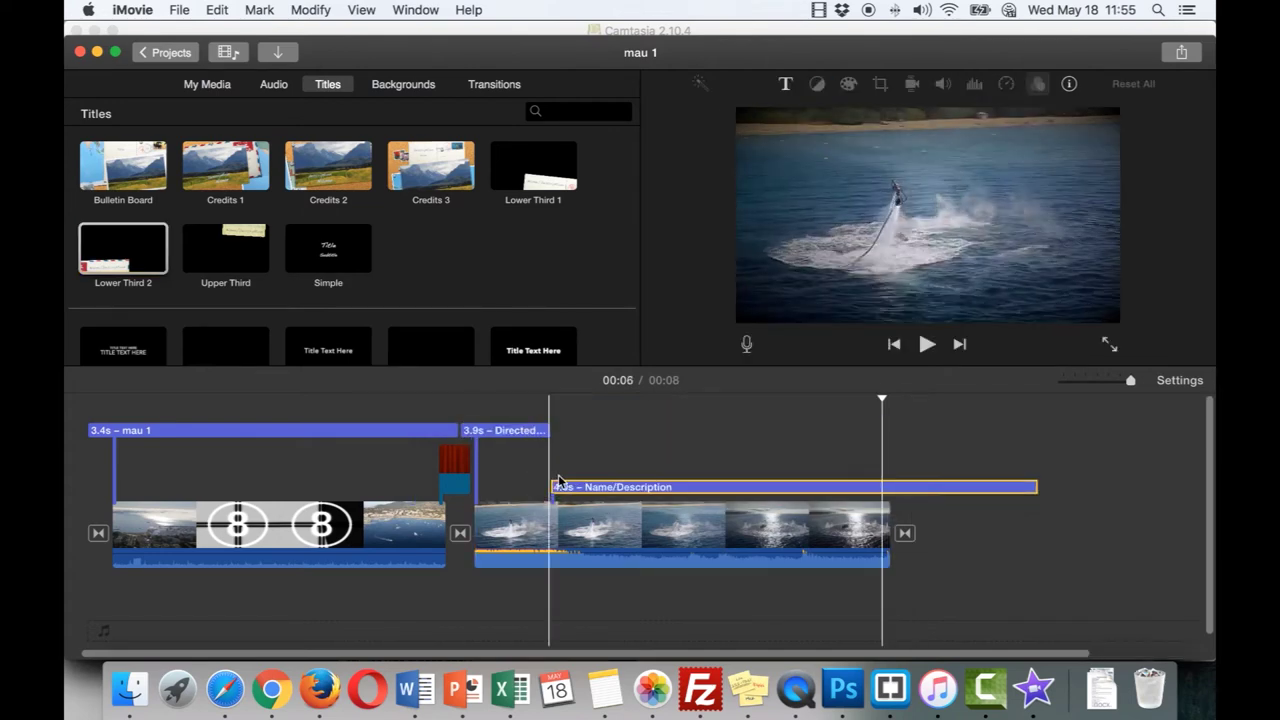
- Replace the lower third title's text with "Đi Châu Âu" and preview the second clip with it
click(669, 486)
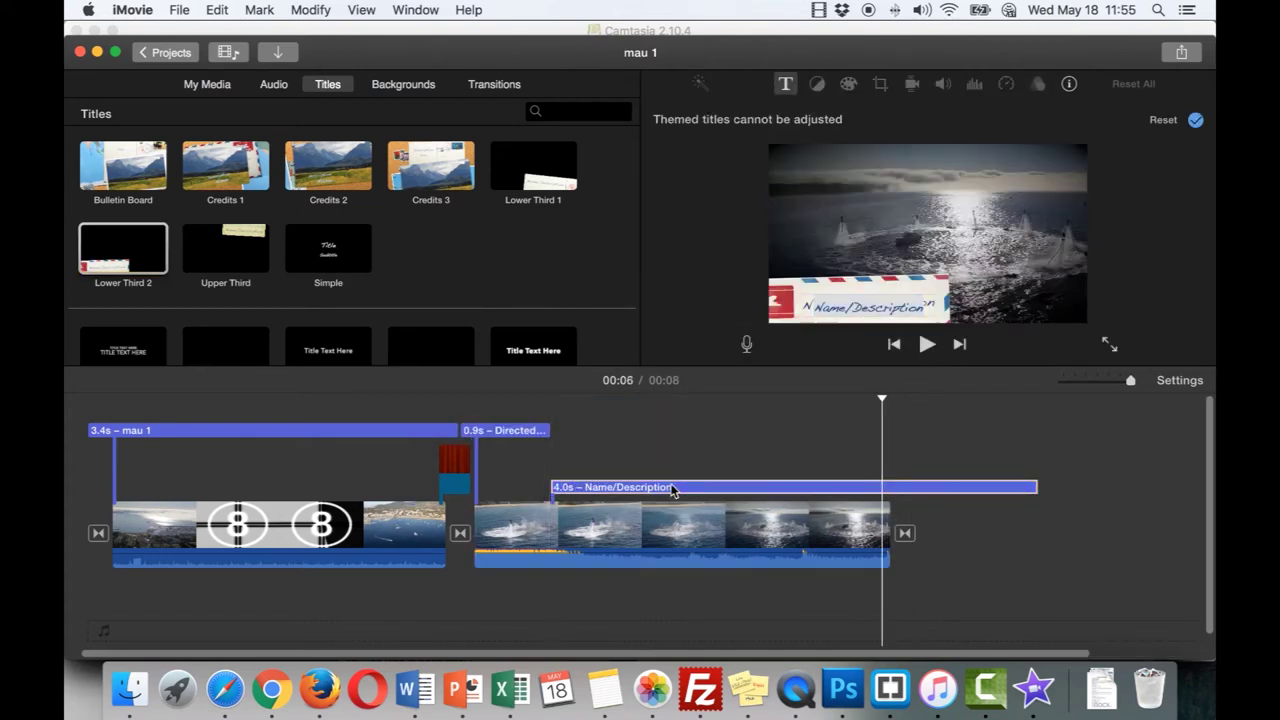
double_click(880, 309)
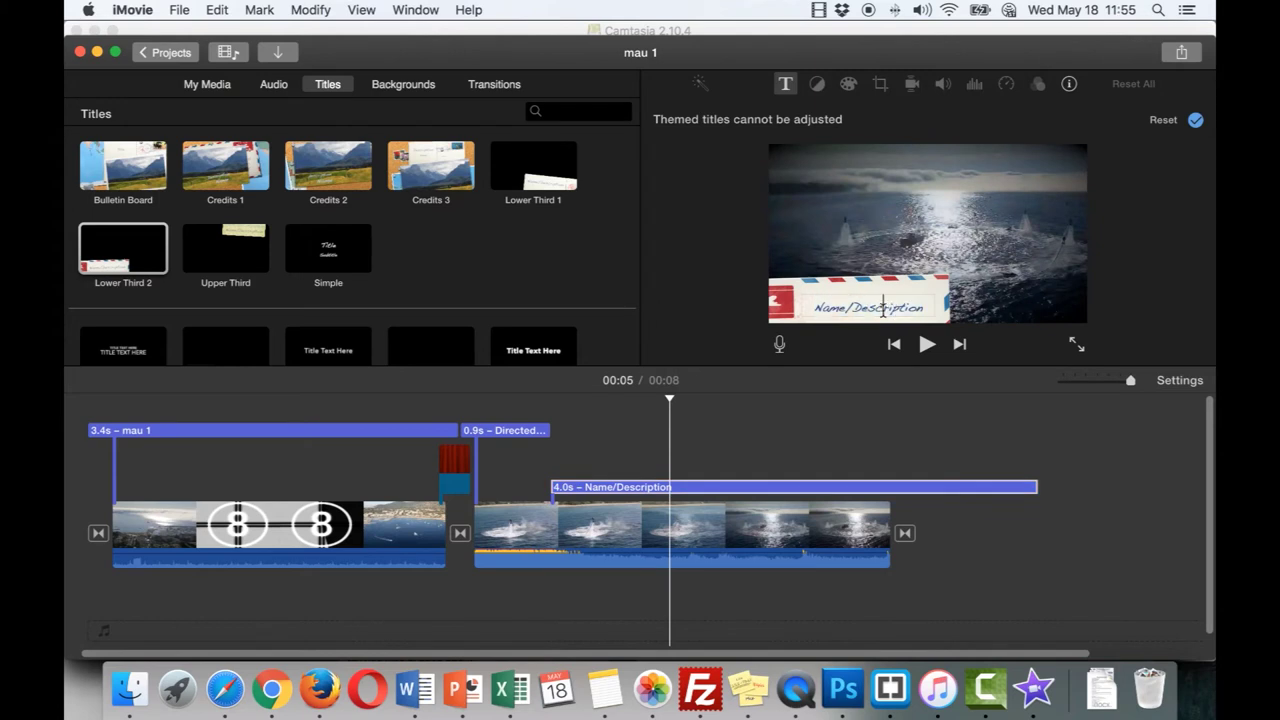
key(BackSpace)
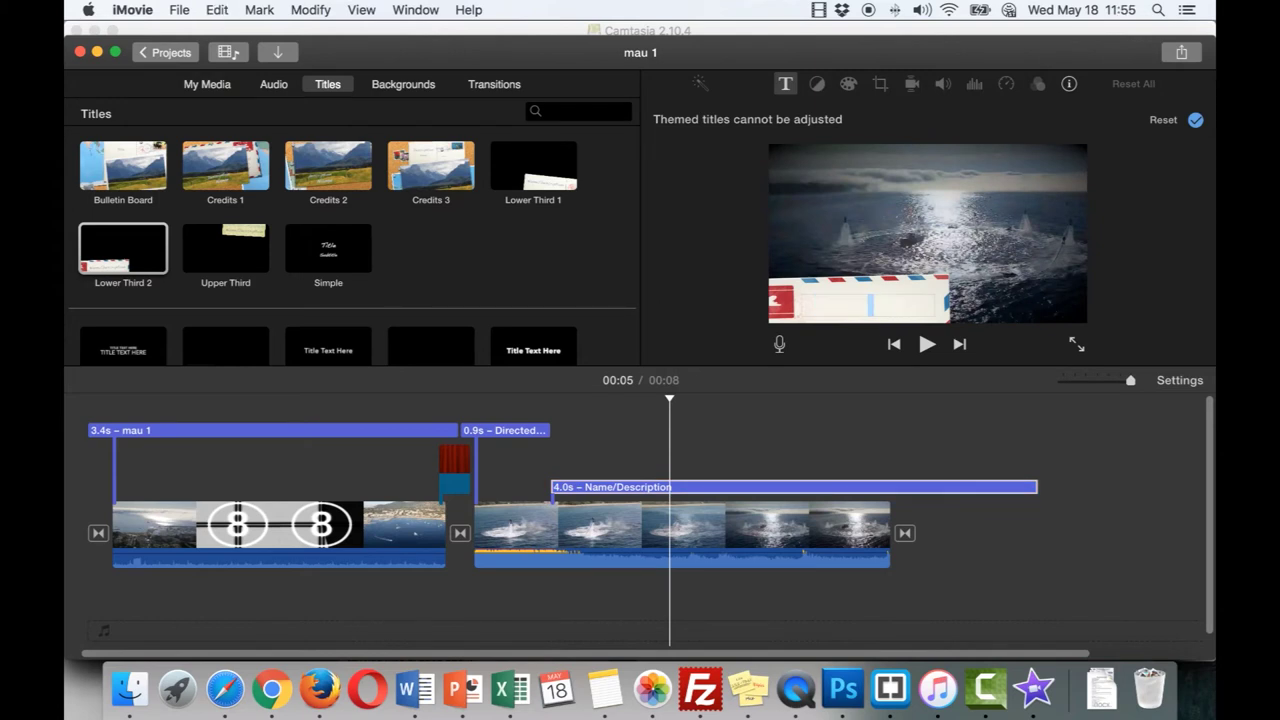
text(Đi Châu Âu)
click(507, 402)
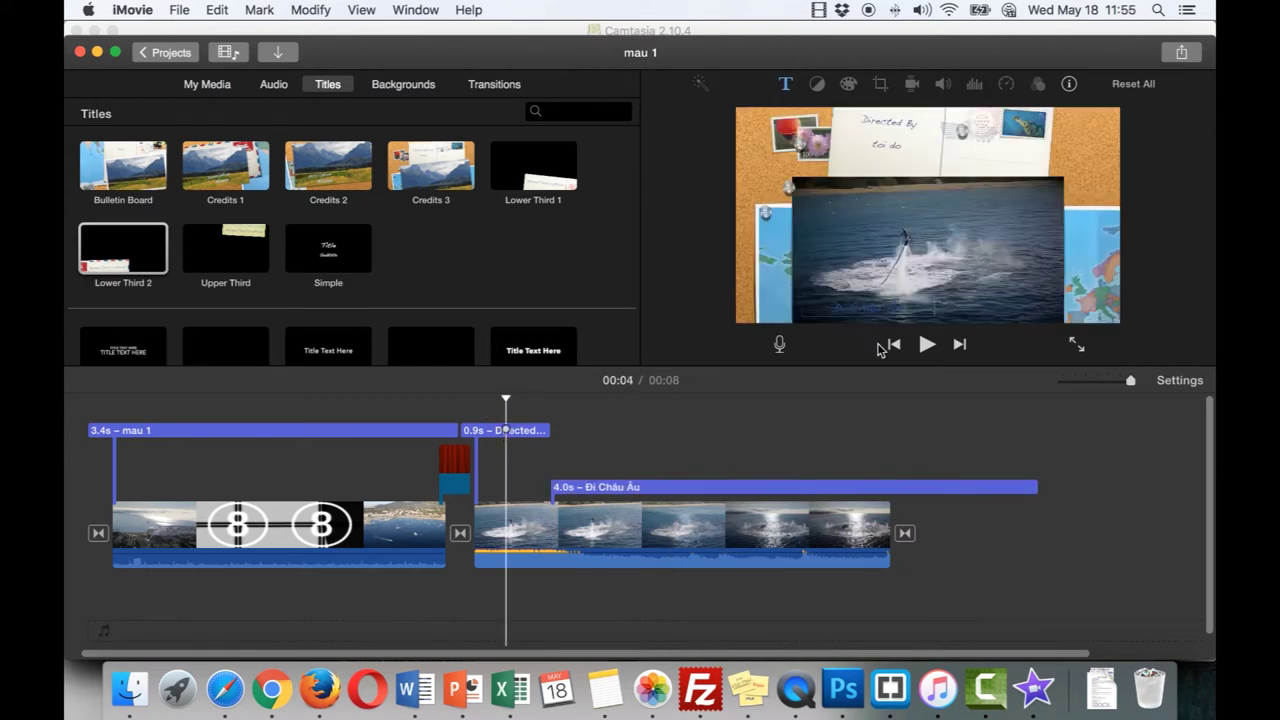
click(926, 345)
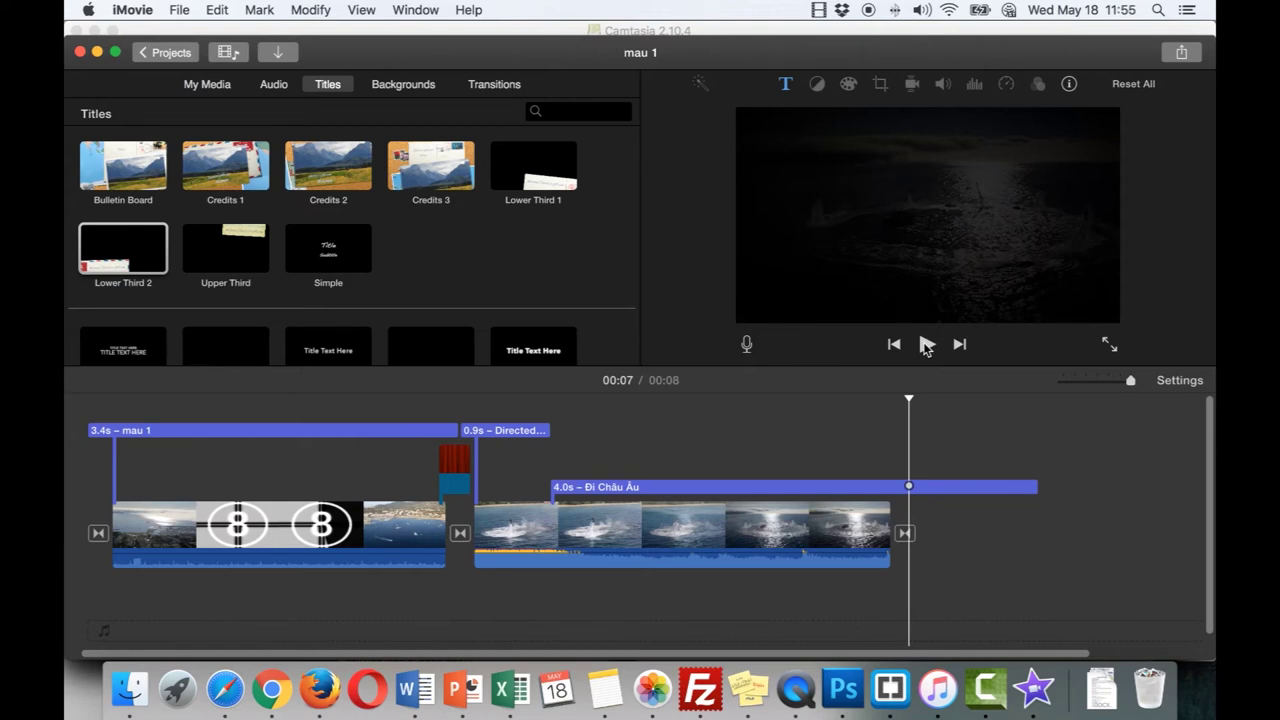
- Silence both video clips in the timeline by lowering their volume to 0%
click(157, 636)
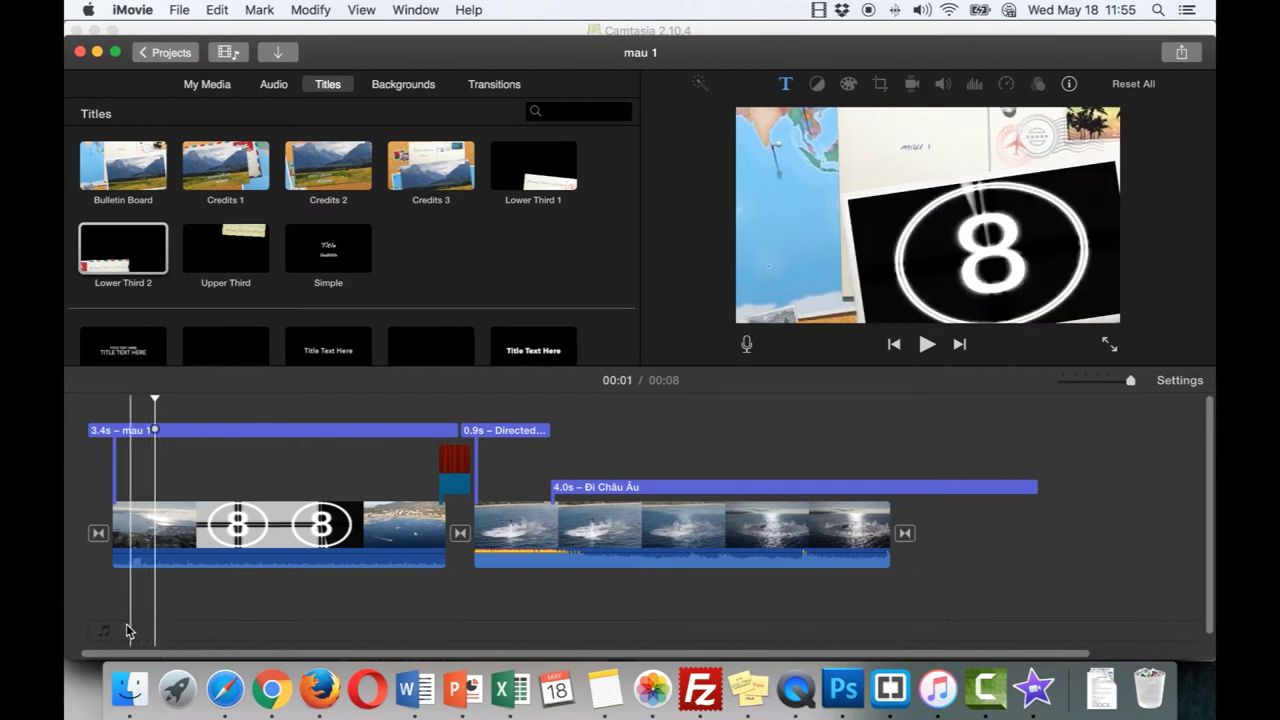
click(203, 567)
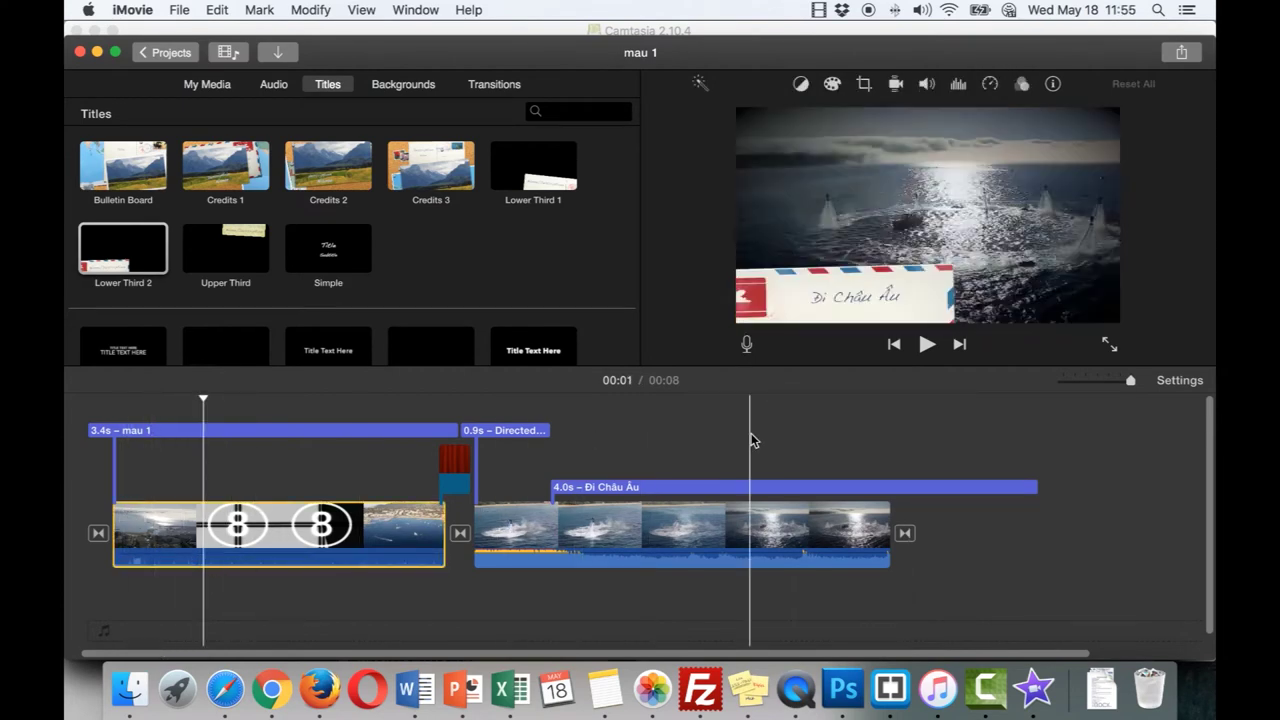
click(927, 85)
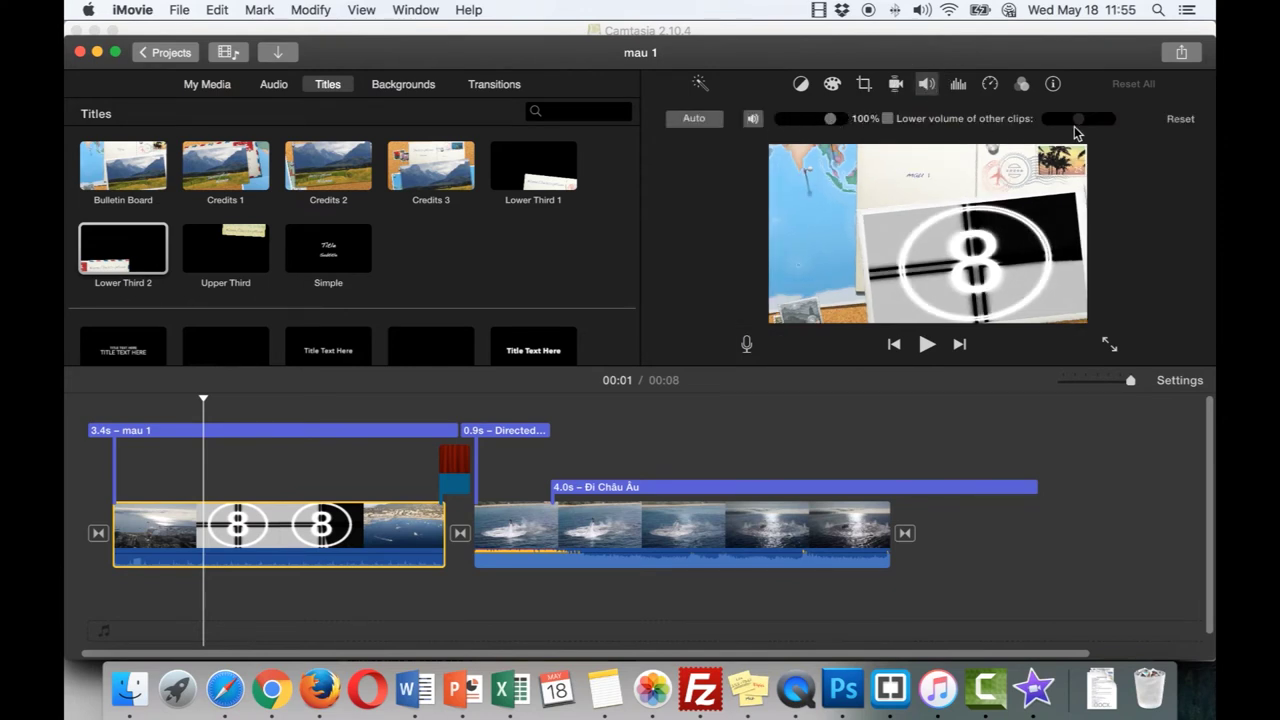
drag(832, 122, 760, 128)
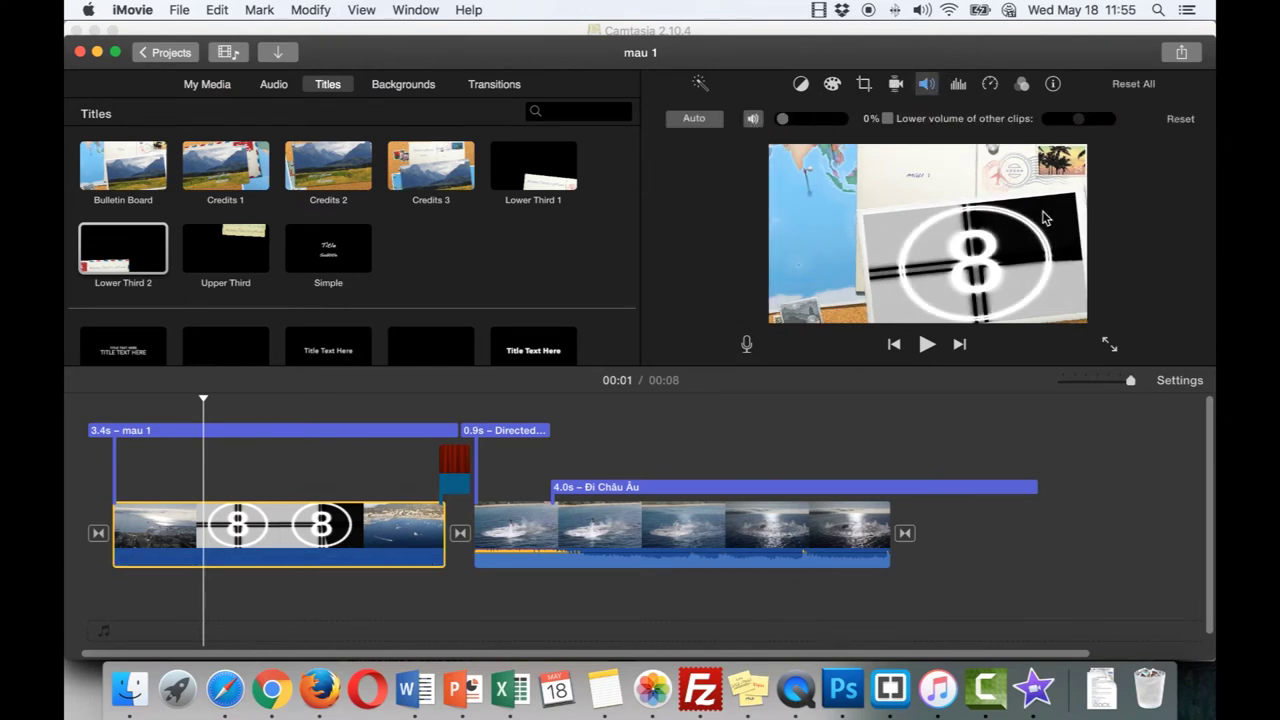
click(680, 530)
click(827, 120)
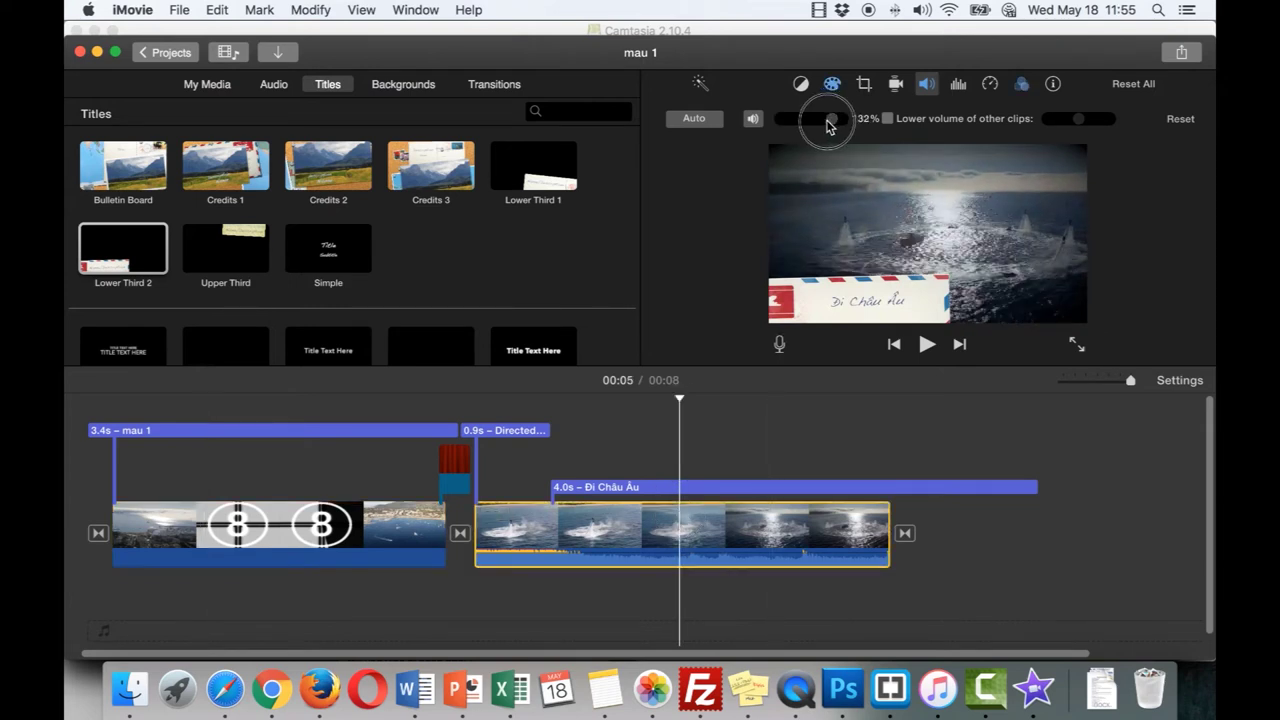
click(137, 634)
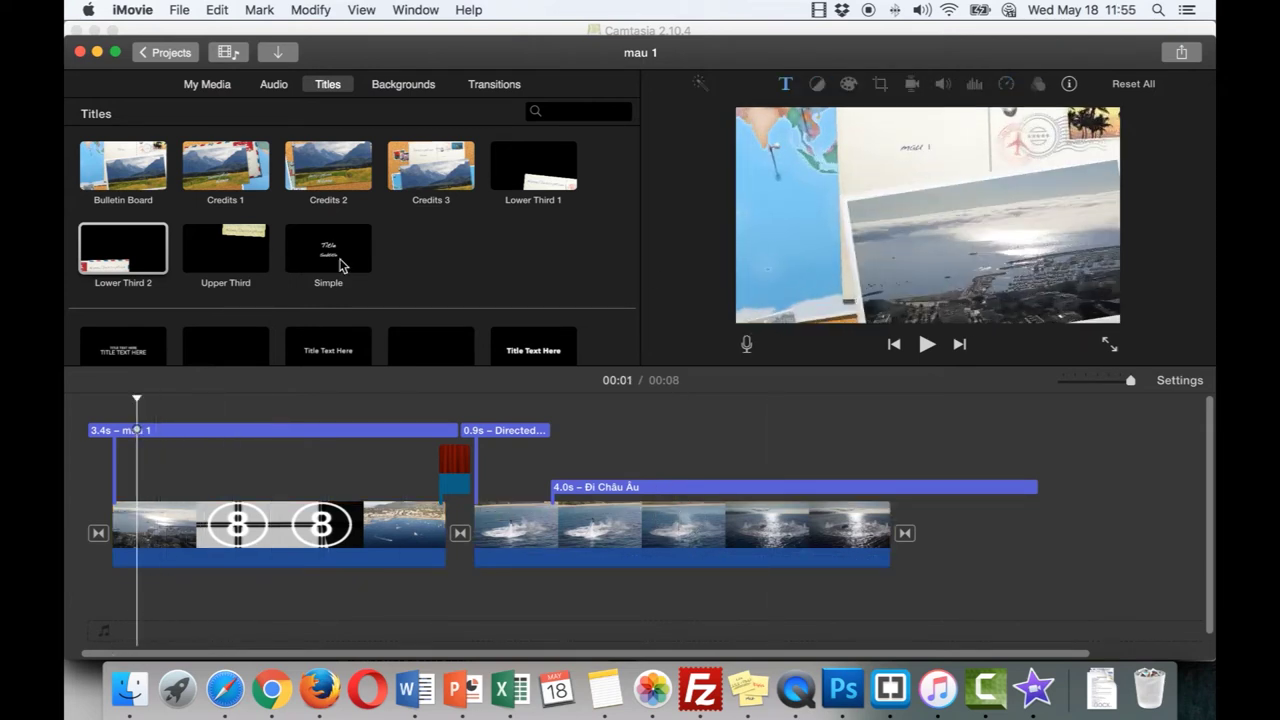
- Import the MP3 song "Ngoi Tua Man Thuyen" from the Nhac folder on the ADATA HV620 drive into the project media
click(178, 12)
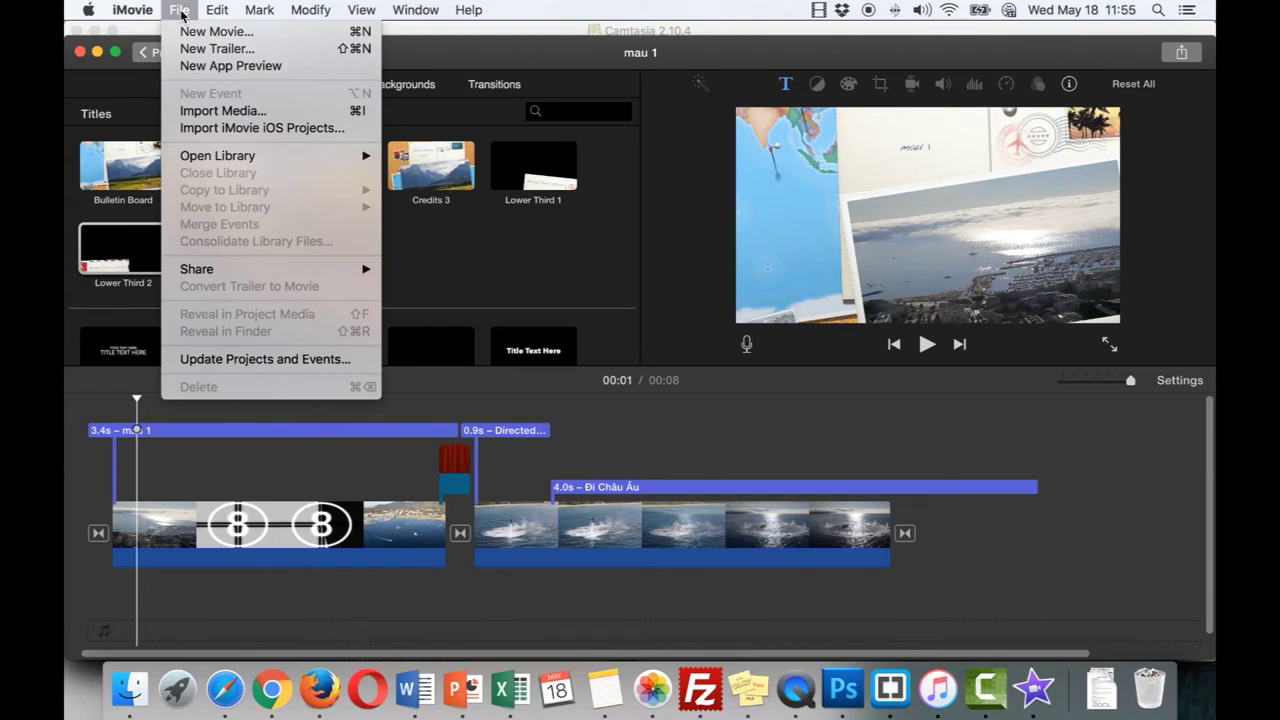
click(258, 112)
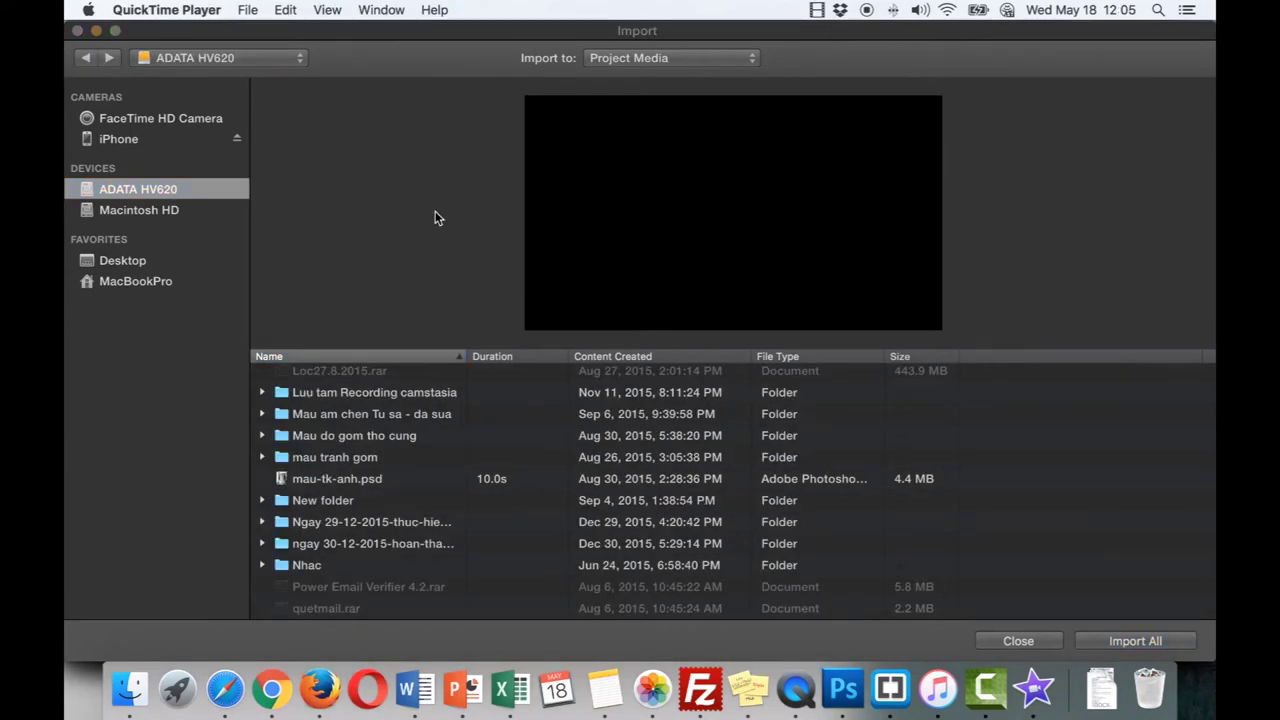
click(323, 565)
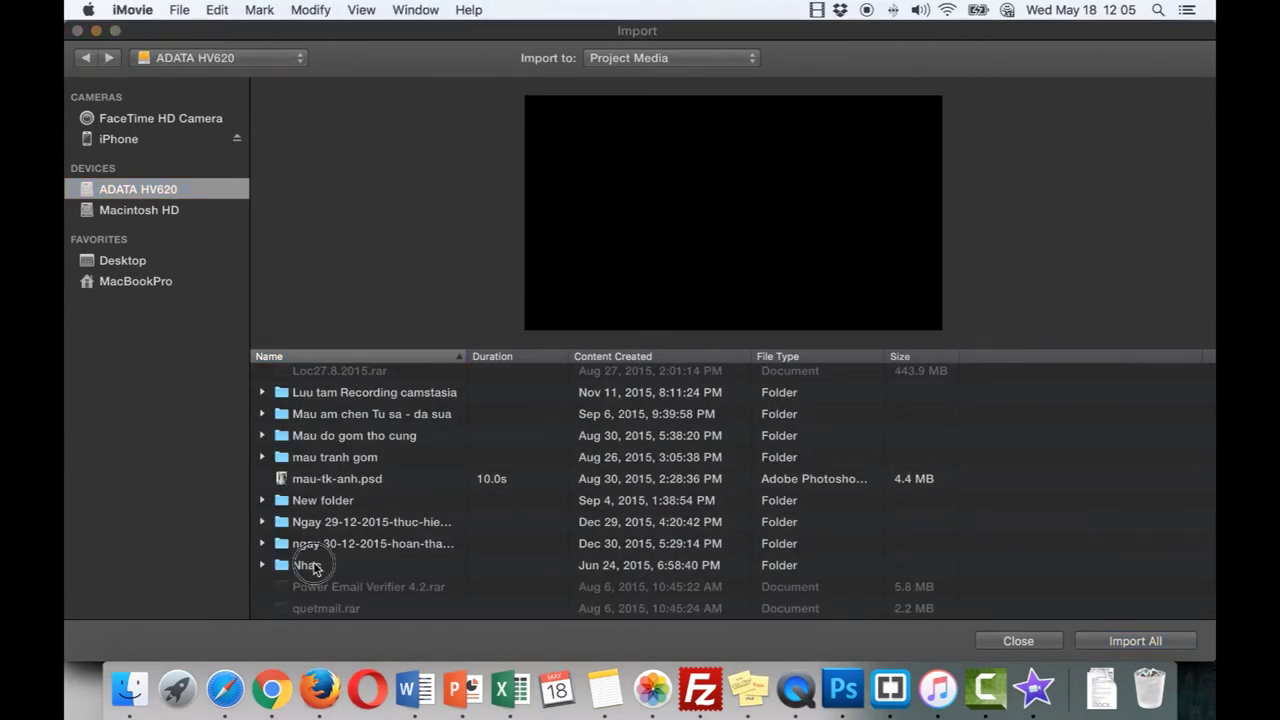
double_click(323, 565)
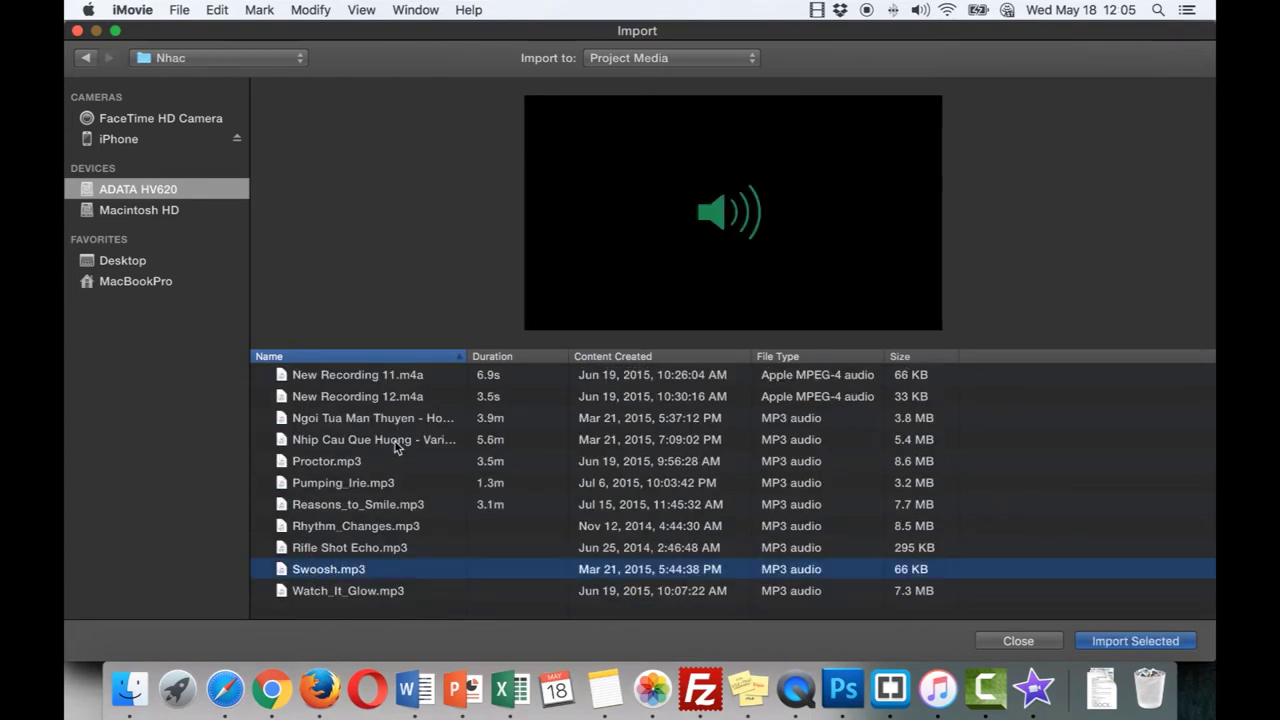
click(390, 424)
double_click(508, 418)
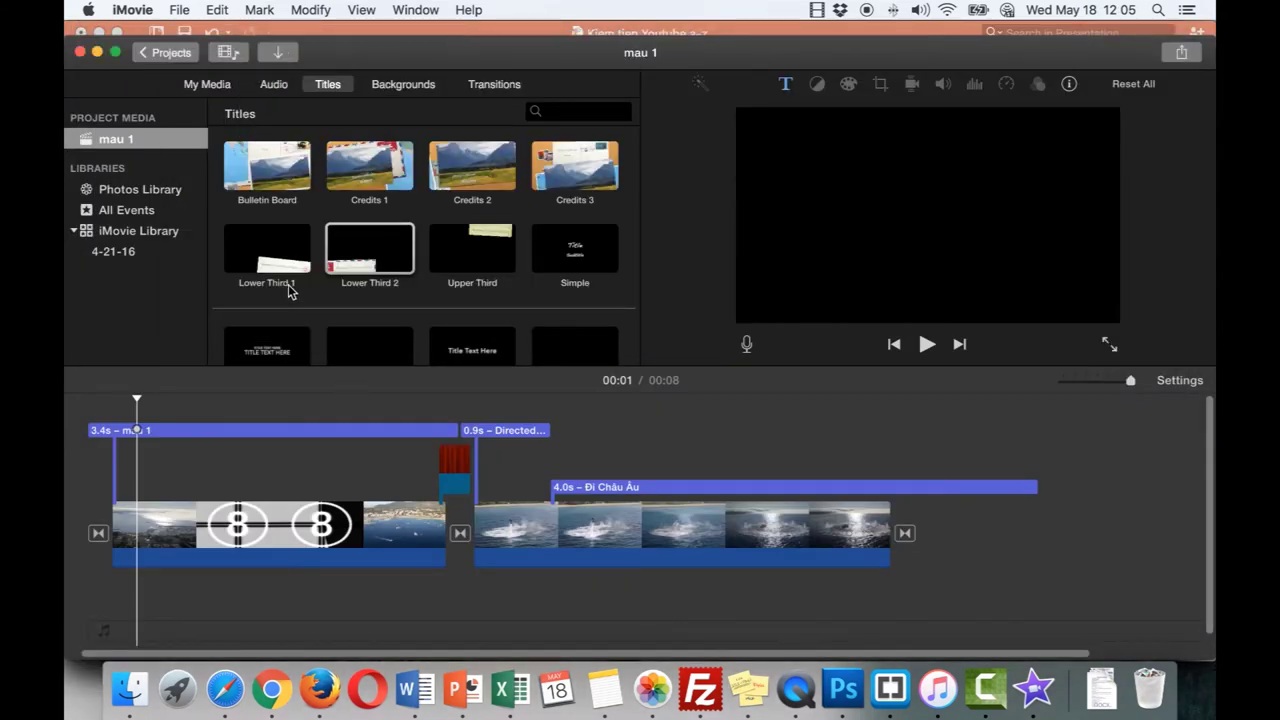
scroll(450, 235, down, 5)
scroll(503, 230, down, 5)
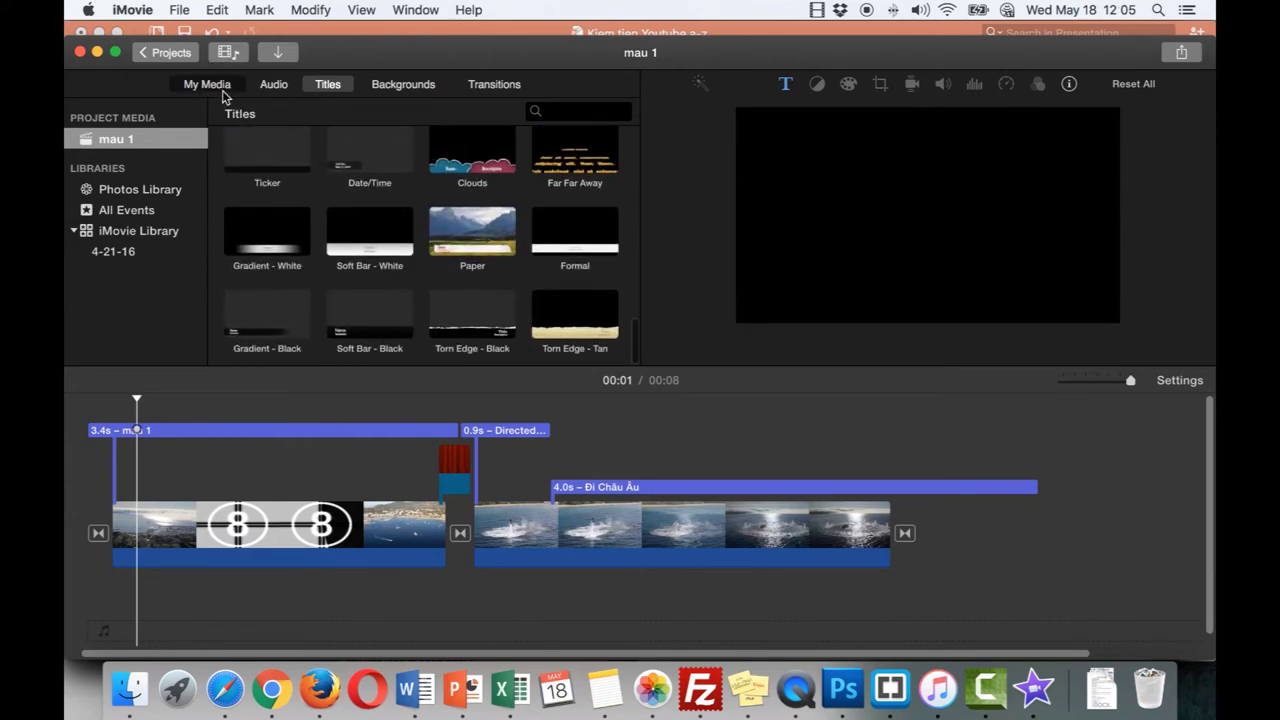
- Add the song "Ngoi Tua Man Thuyen" from the project media to the movie as background music
click(214, 88)
scroll(460, 228, down, 10)
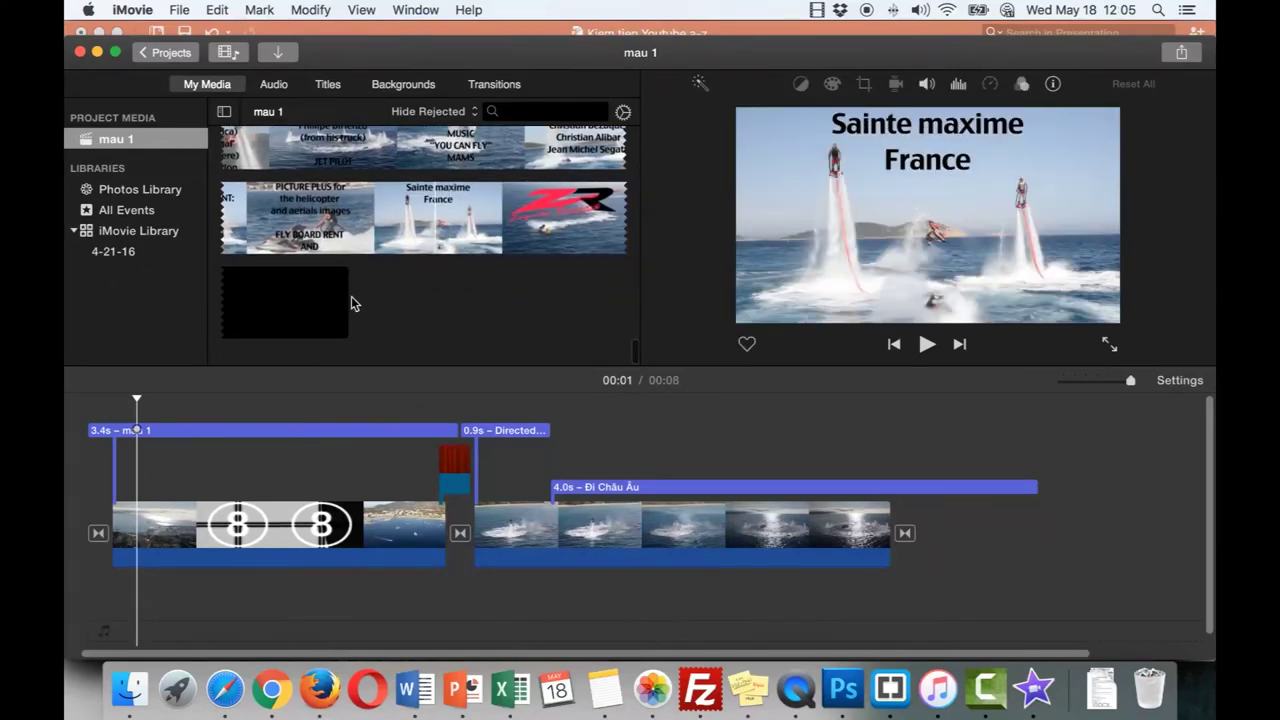
scroll(451, 317, up, 5)
scroll(420, 260, up, 10)
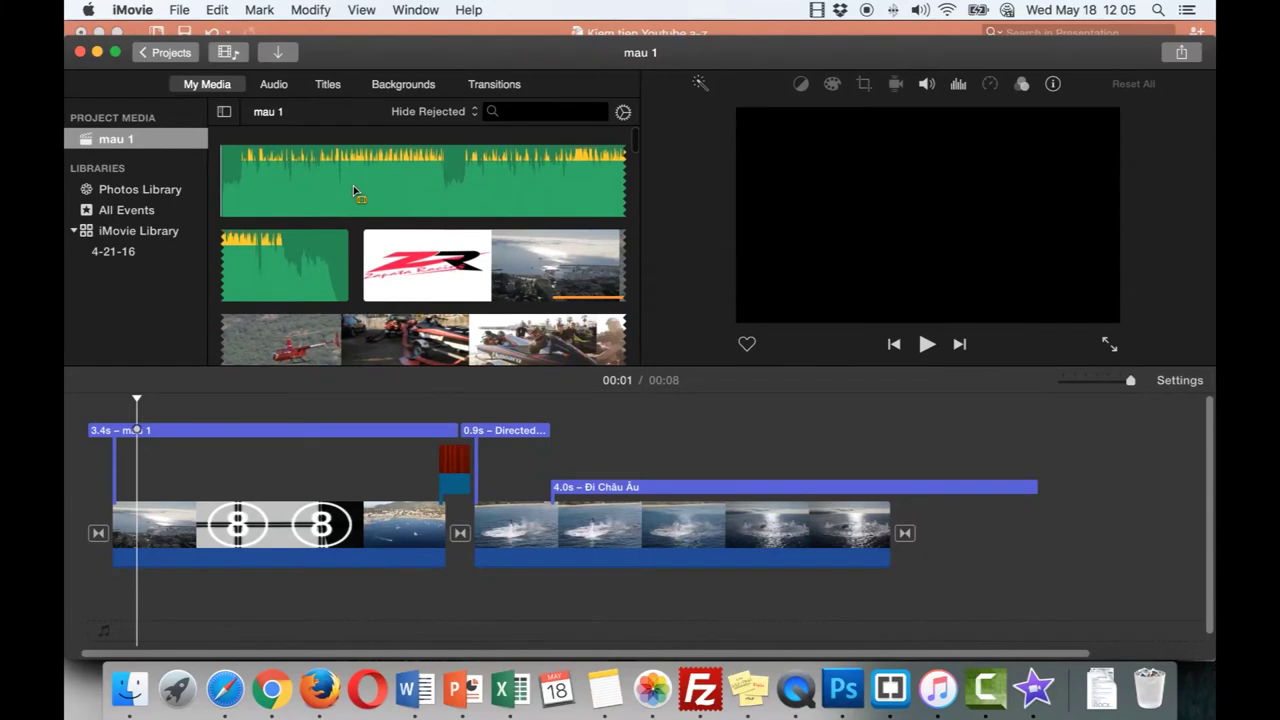
click(110, 630)
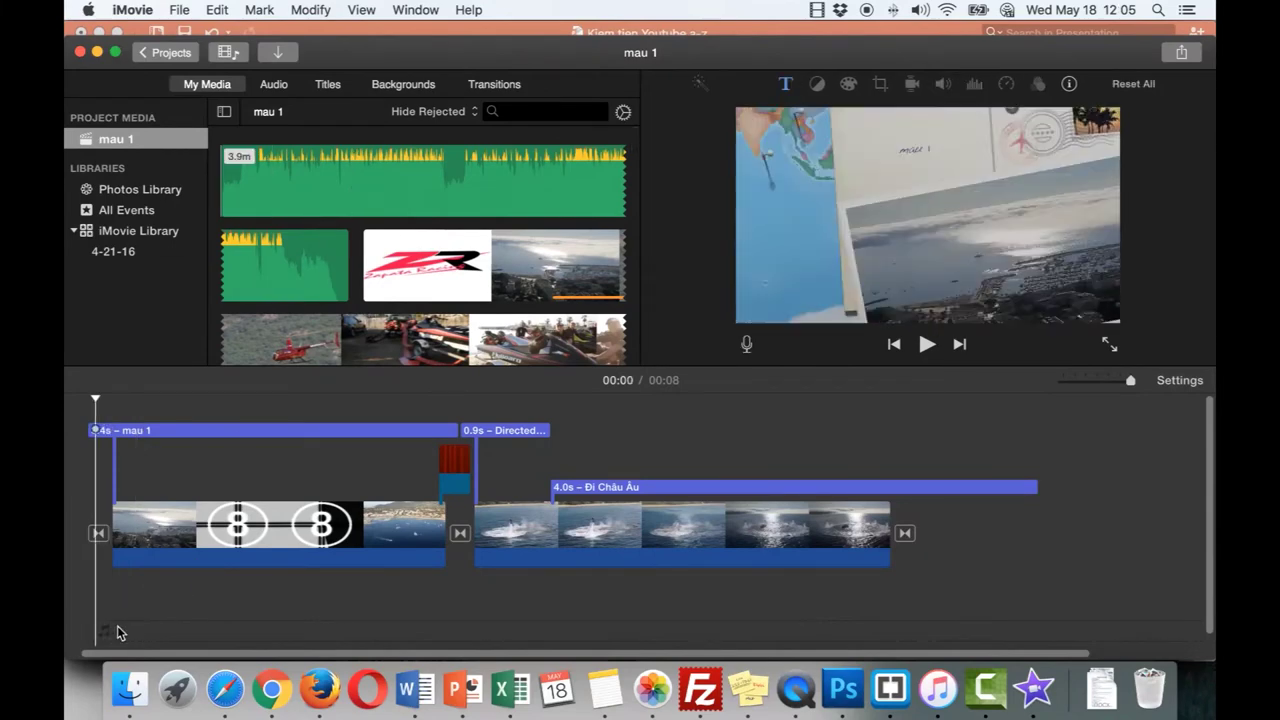
click(333, 172)
click(262, 248)
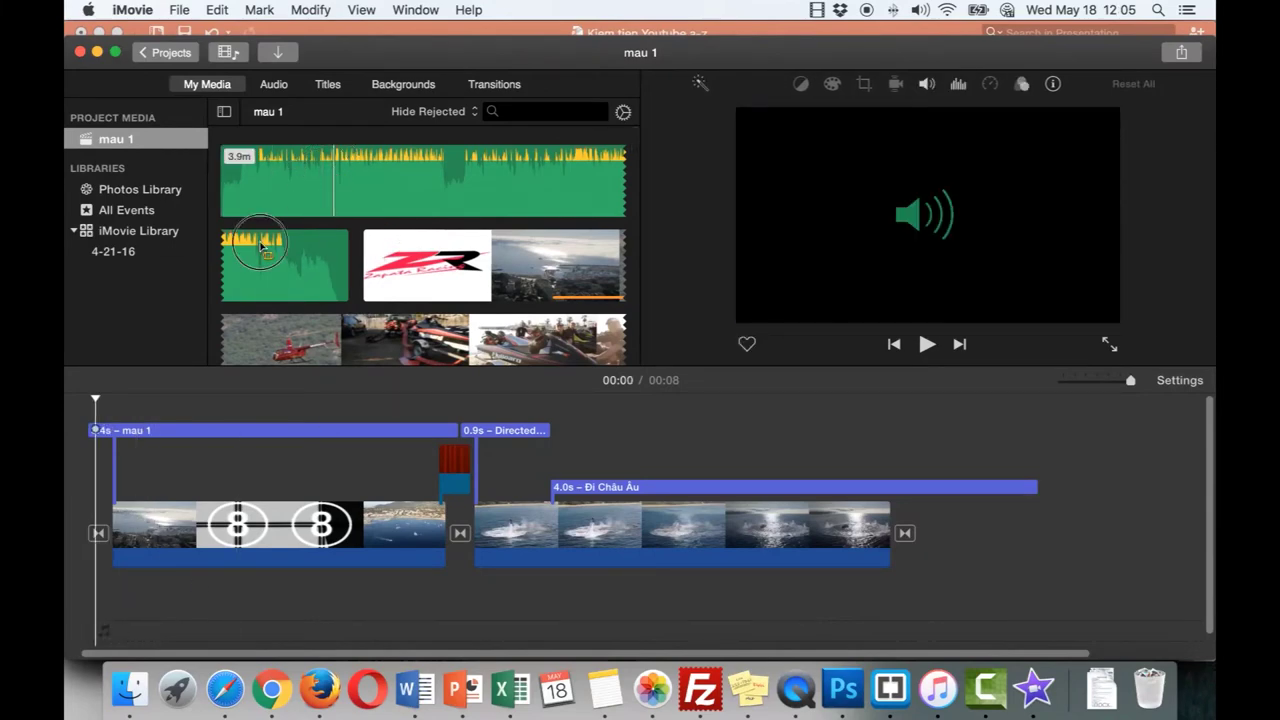
scroll(262, 260, down, 2)
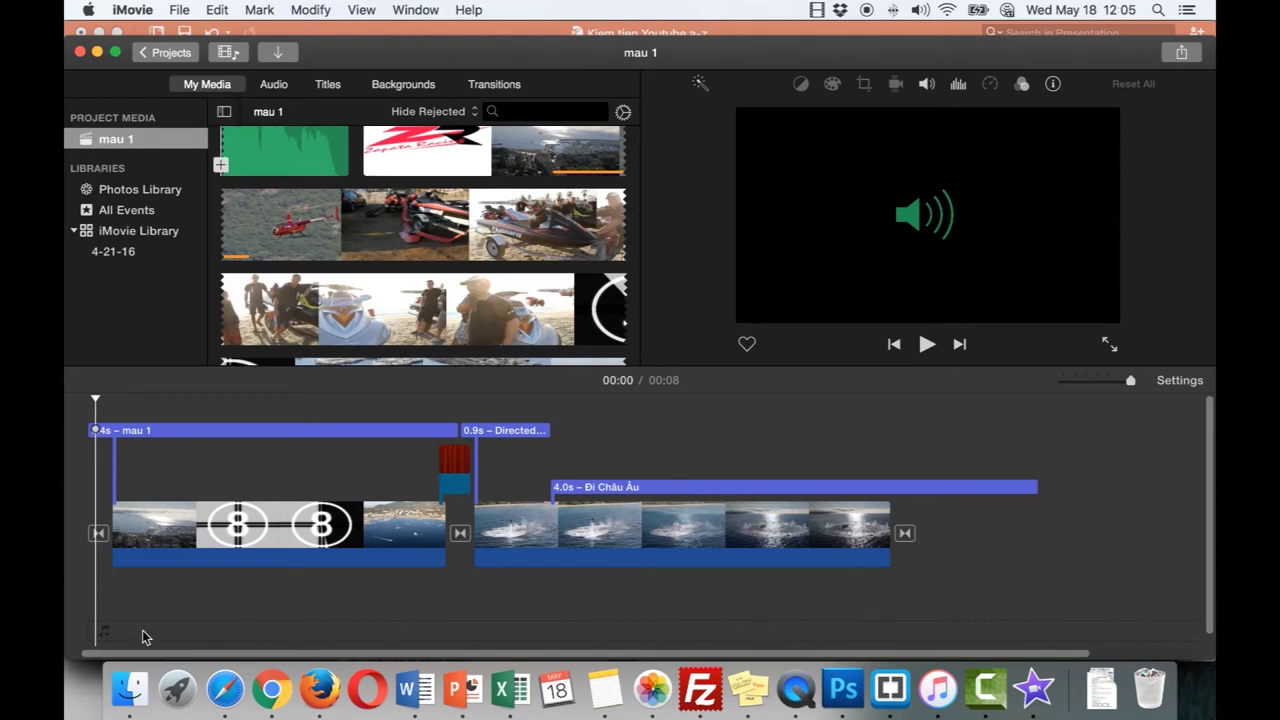
click(218, 167)
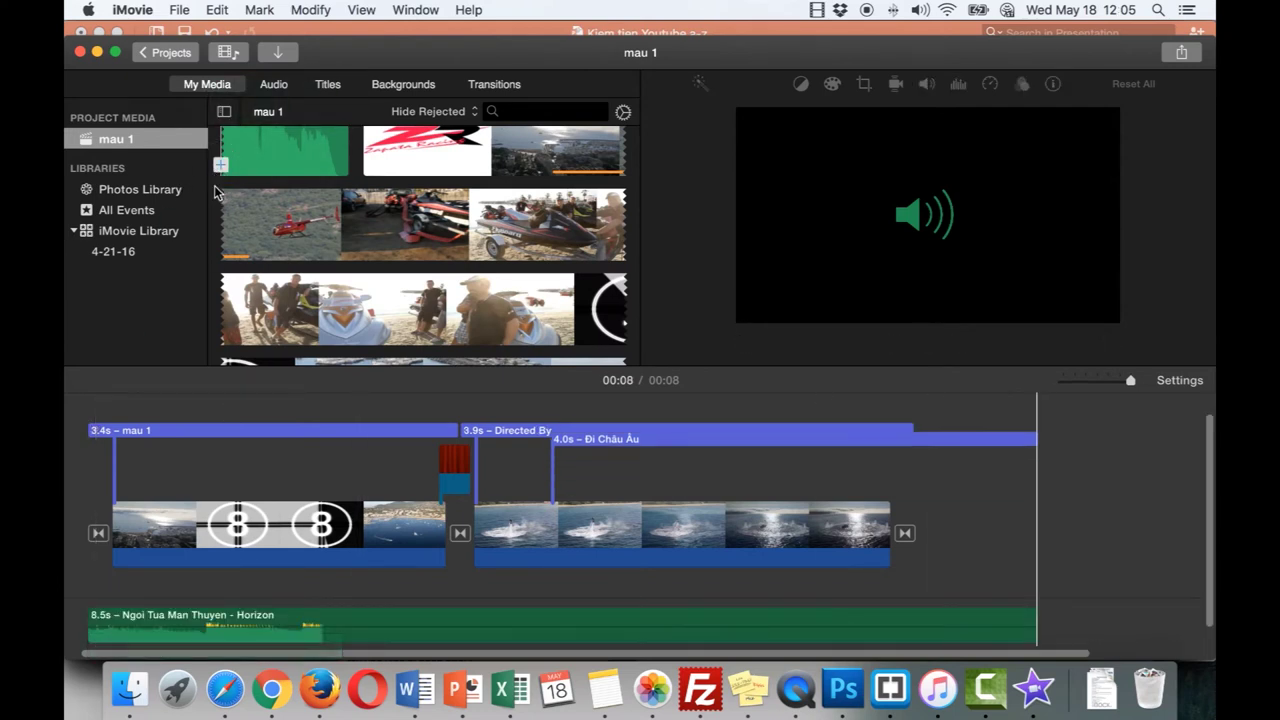
- Play the movie from near its beginning to check it with the background music
key(Home)
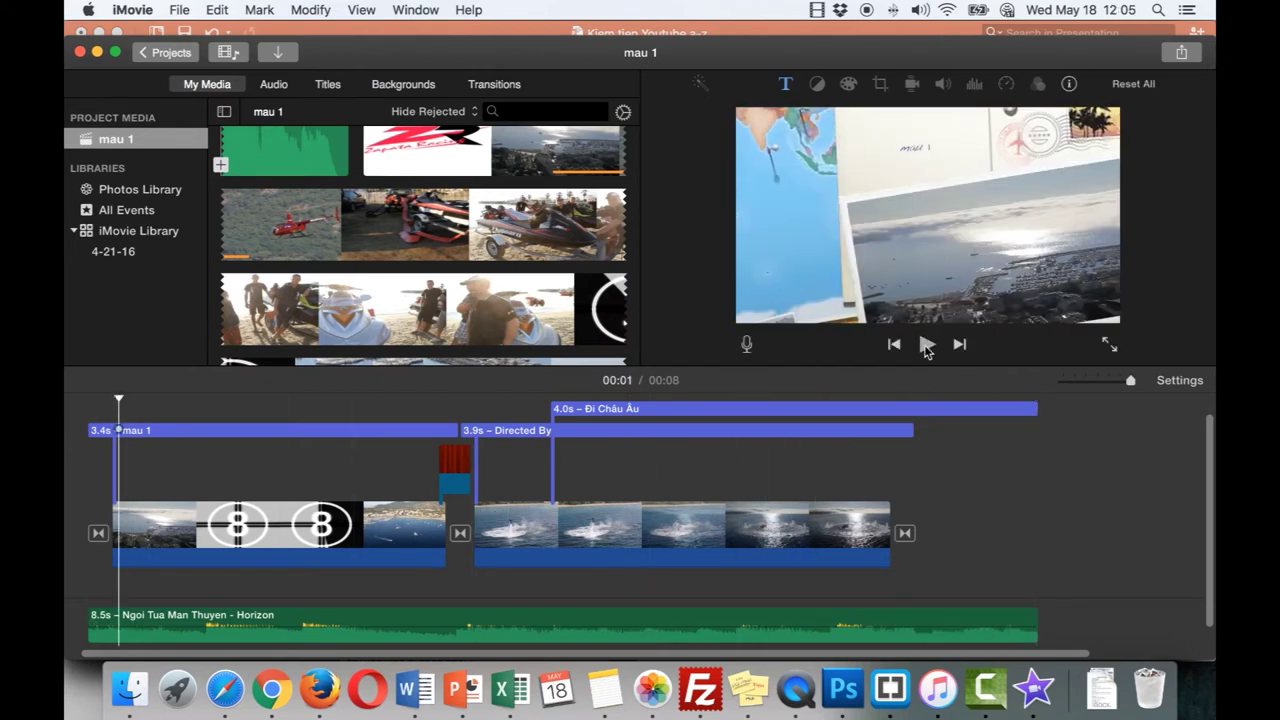
click(927, 345)
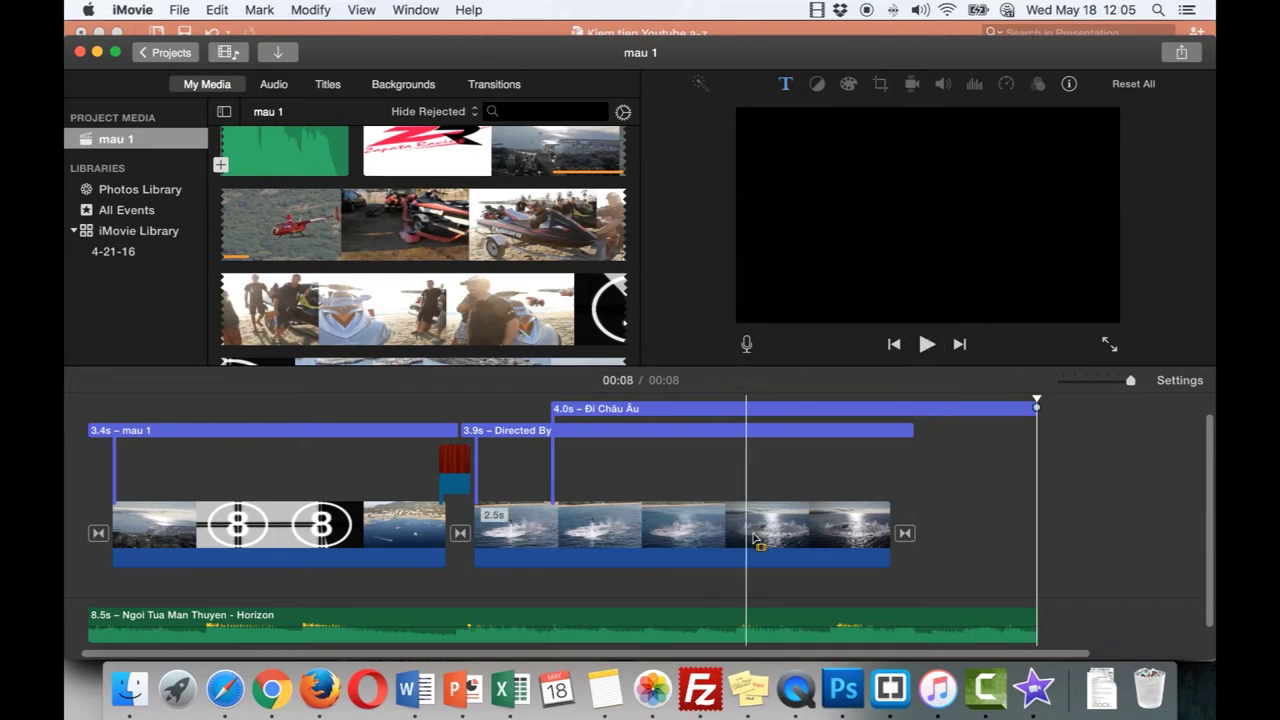
scroll(950, 593, down, 2)
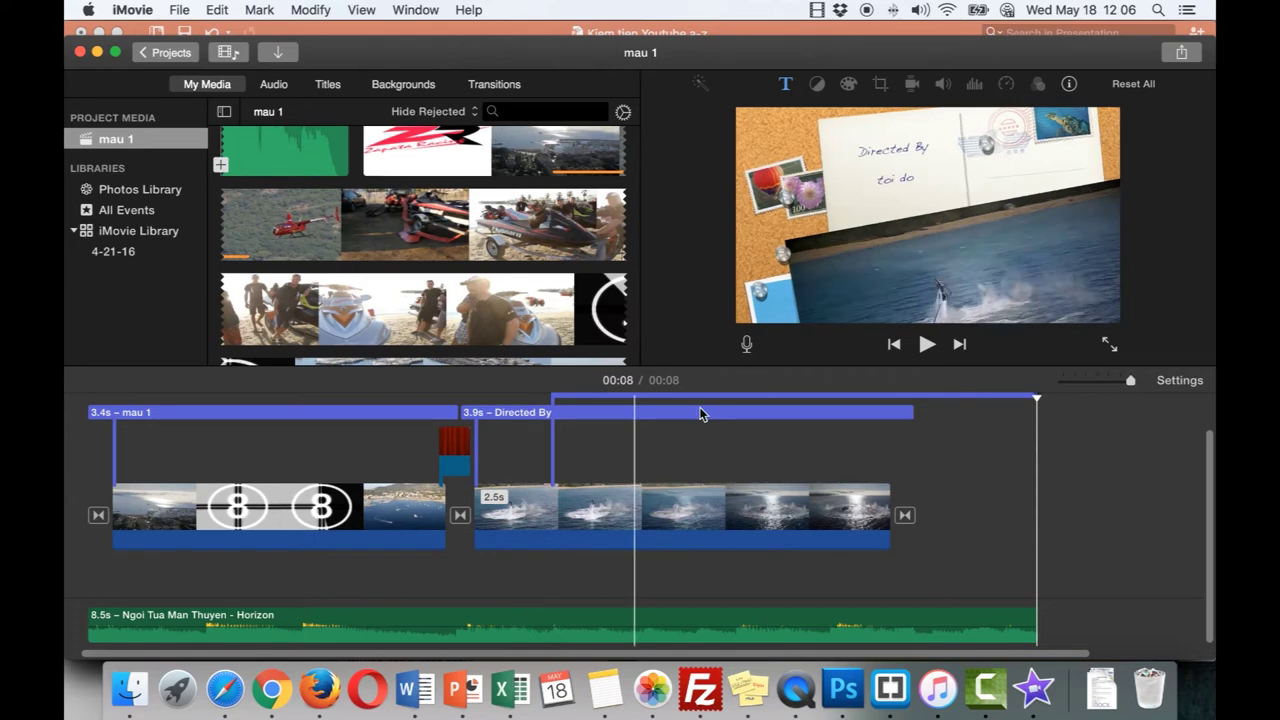
- Open the file export settings for the "mau 1" movie and check the available resolution options
click(184, 11)
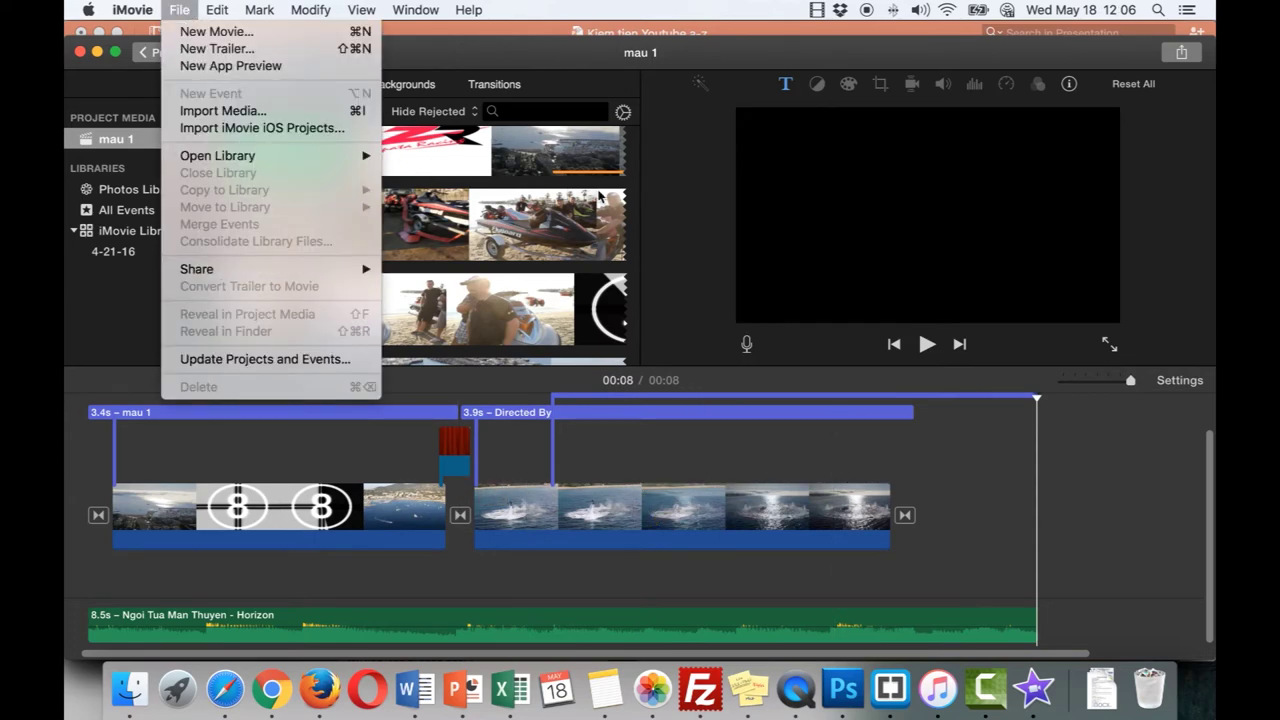
click(652, 186)
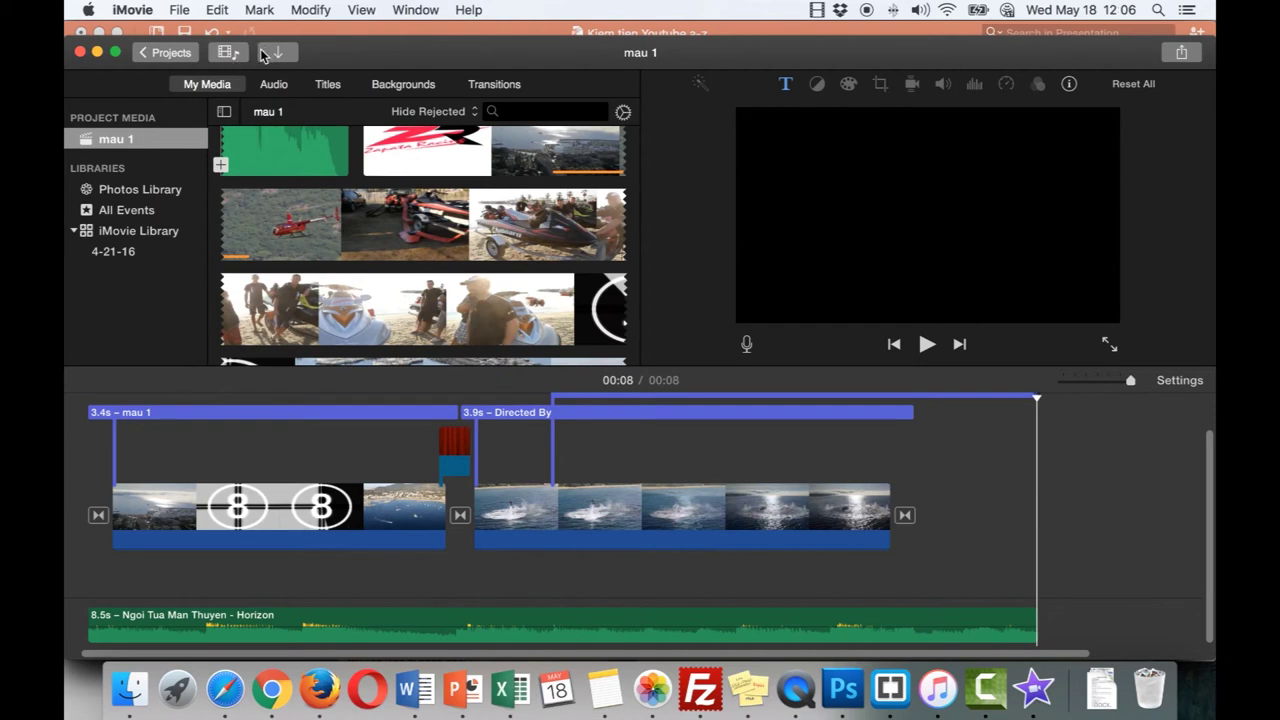
mouse_move(386, 51)
mouse_down()
mouse_move(423, 57)
mouse_move(366, 51)
mouse_up()
click(1163, 48)
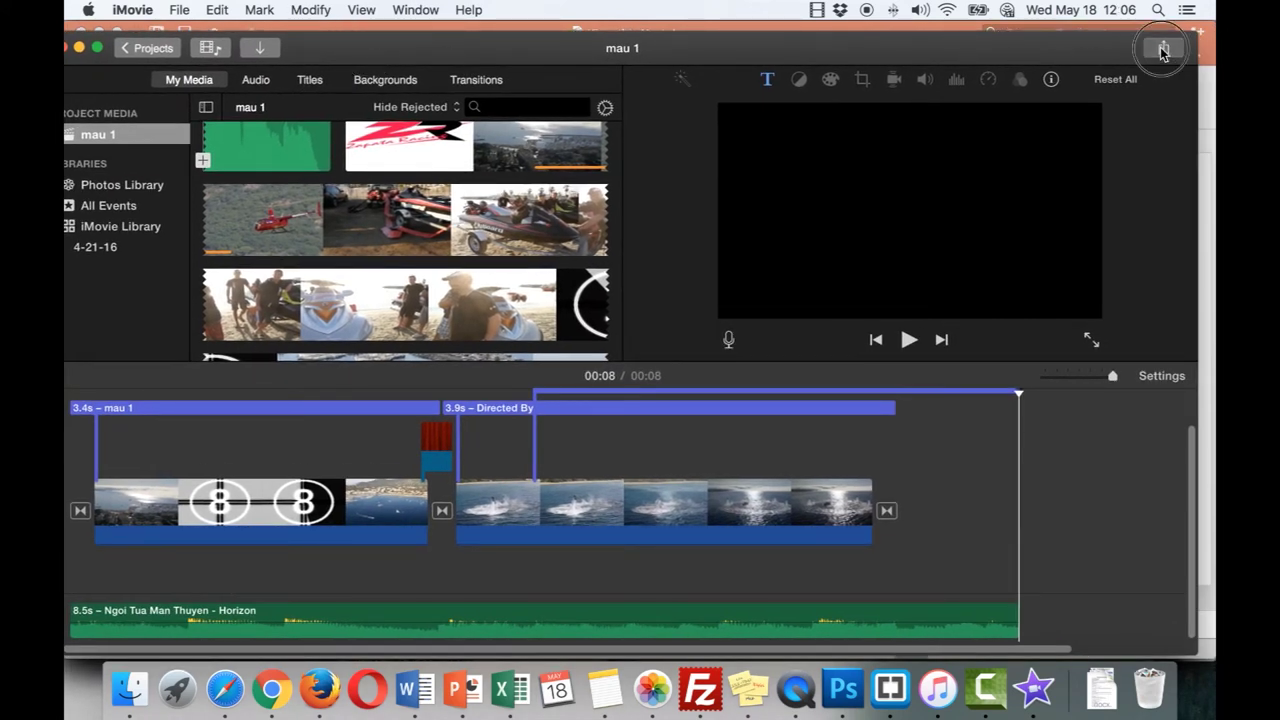
click(1107, 228)
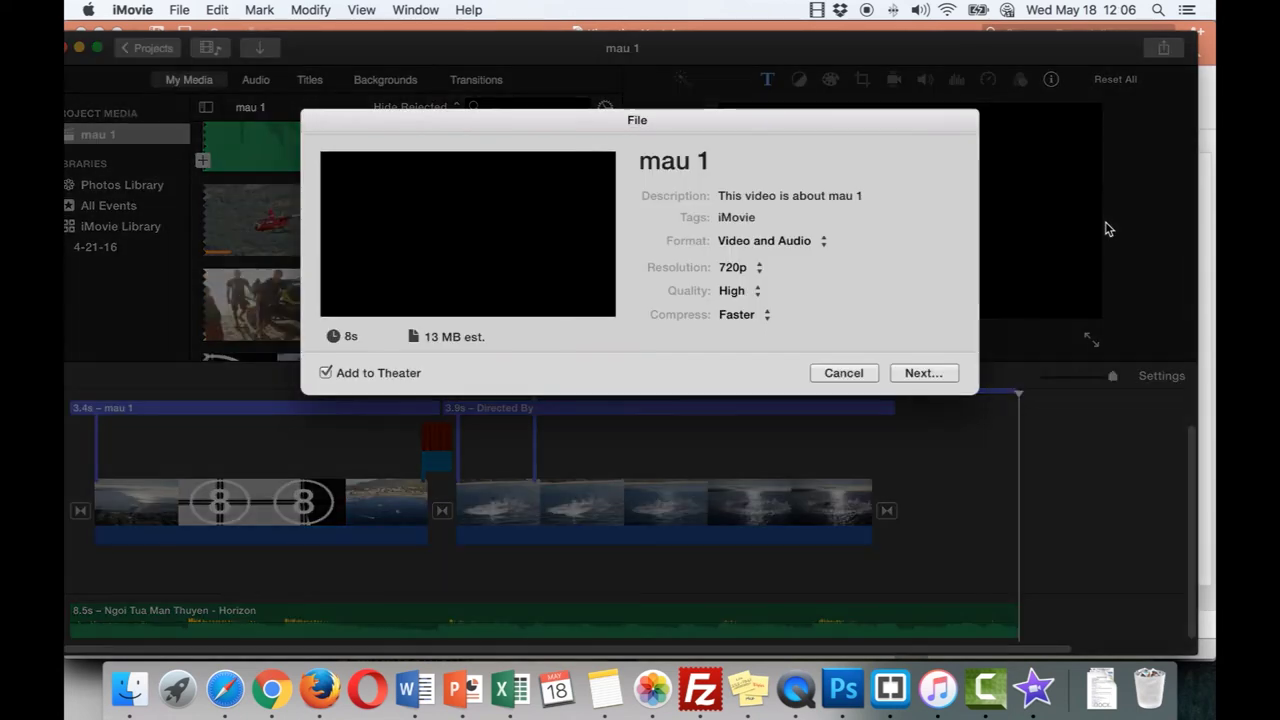
click(745, 270)
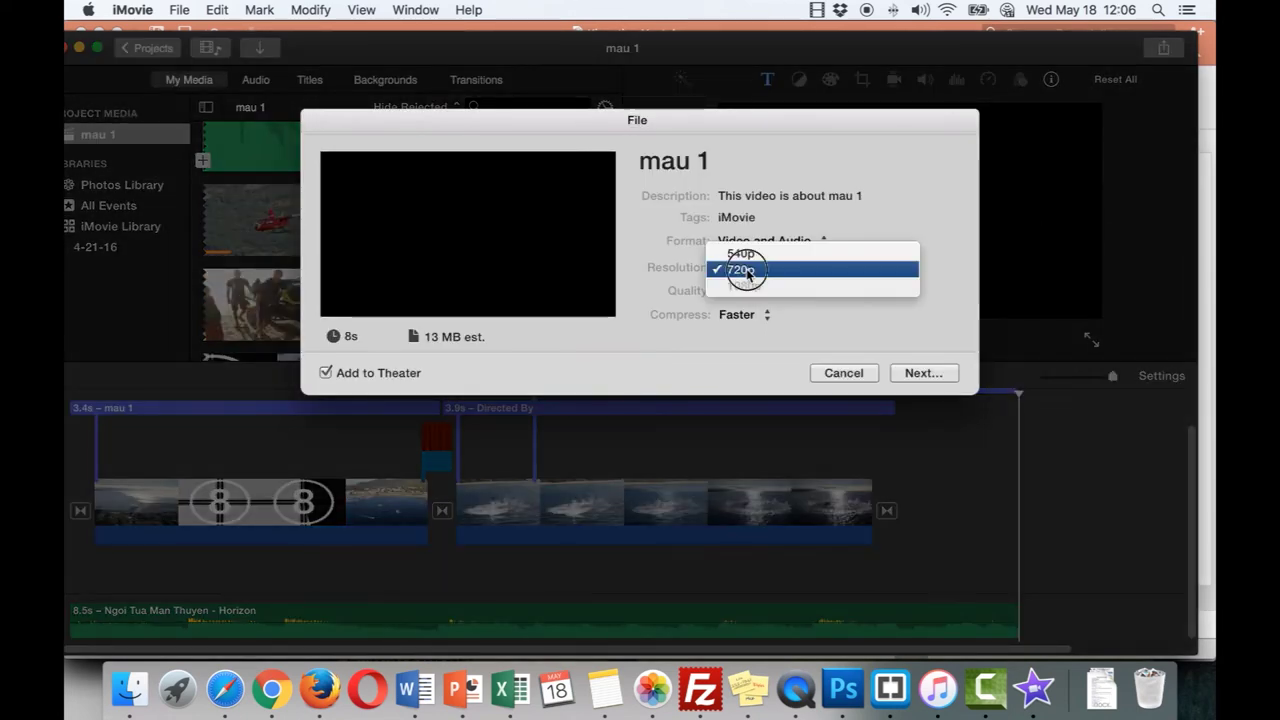
click(878, 217)
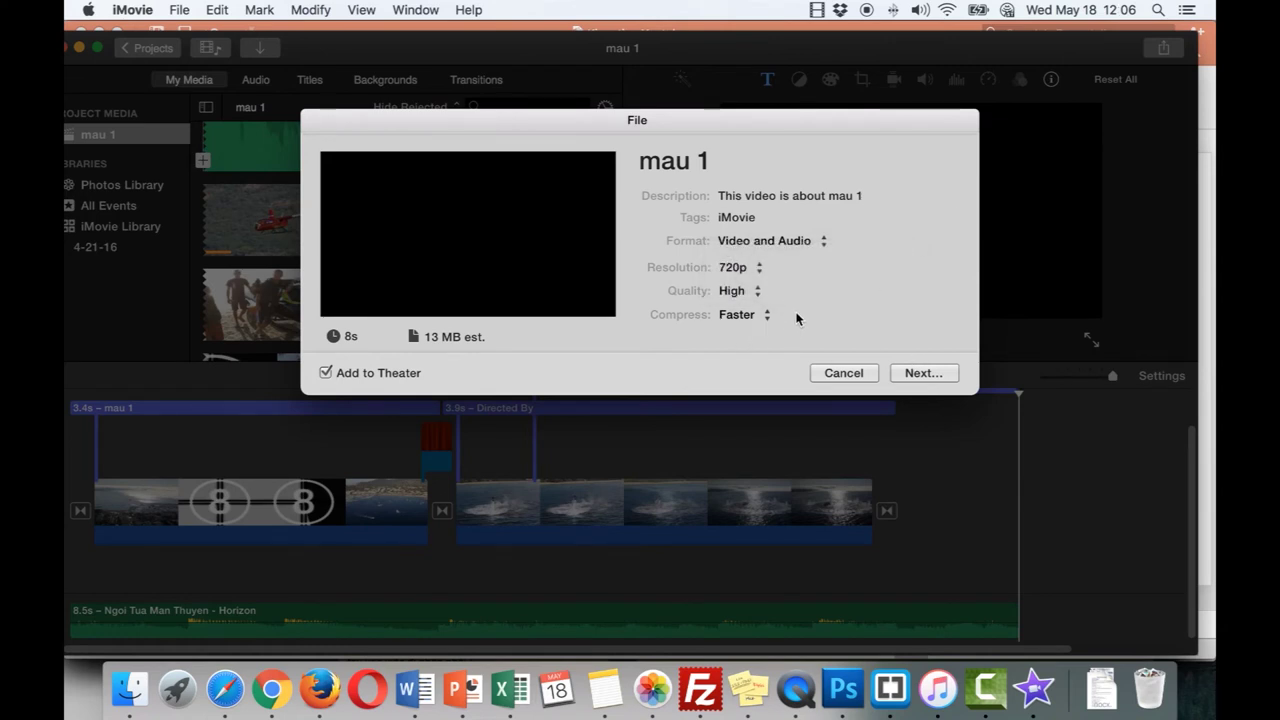
click(757, 268)
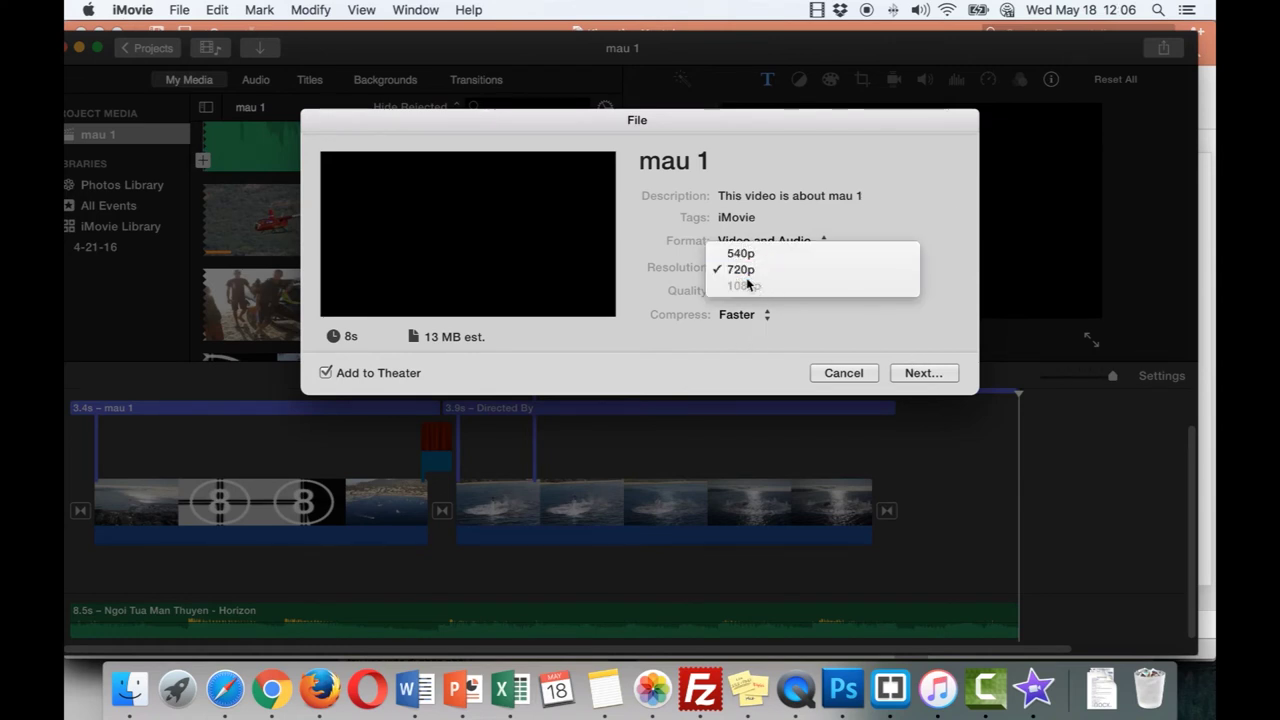
click(902, 220)
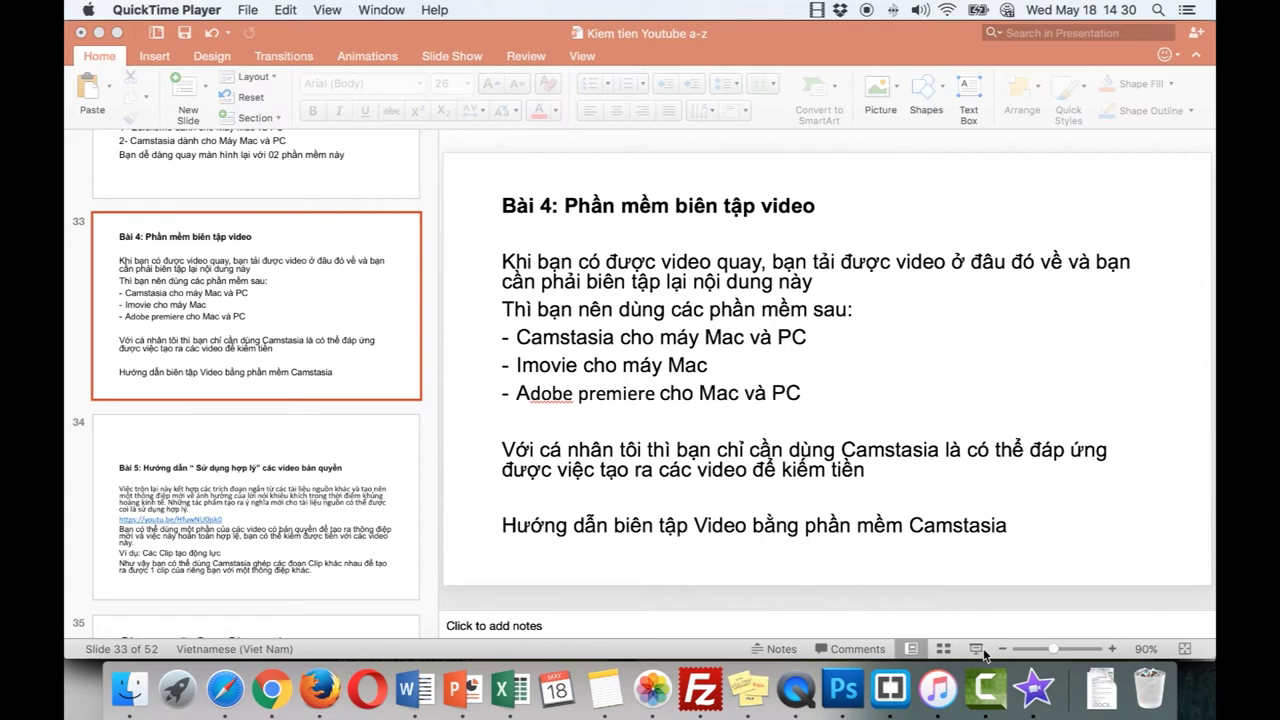
- Switch to Camtasia 2 and create a new project
click(986, 684)
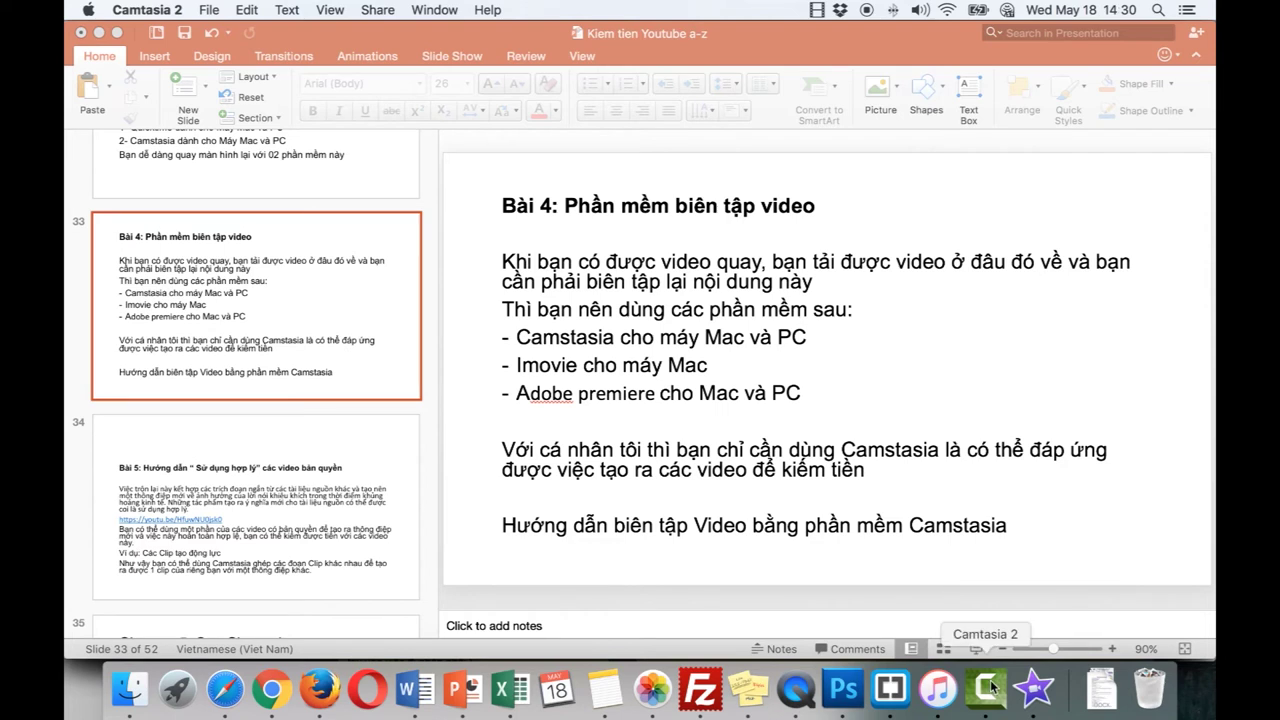
click(212, 10)
click(237, 31)
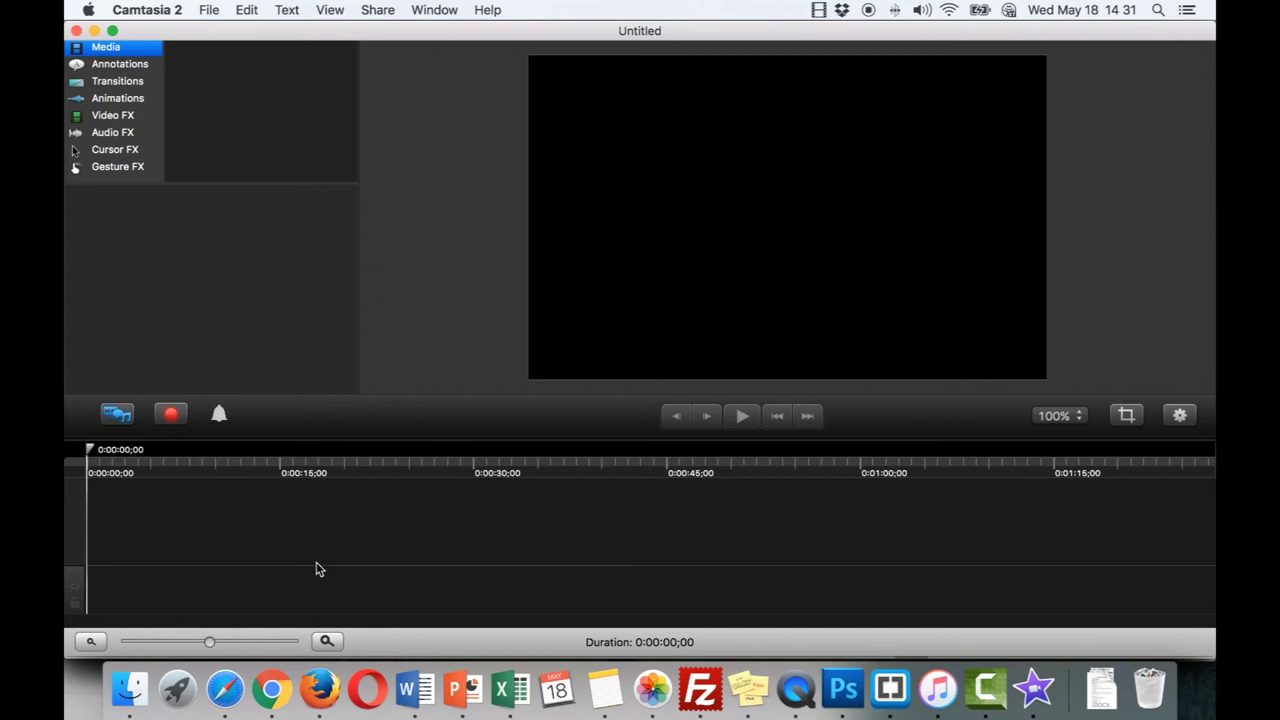
click(262, 333)
- Import the Miniatur Wunderland MP4 from "Clip rac dung lam Film" on the ADATA HV620 drive and place it at the start of the timeline
click(214, 12)
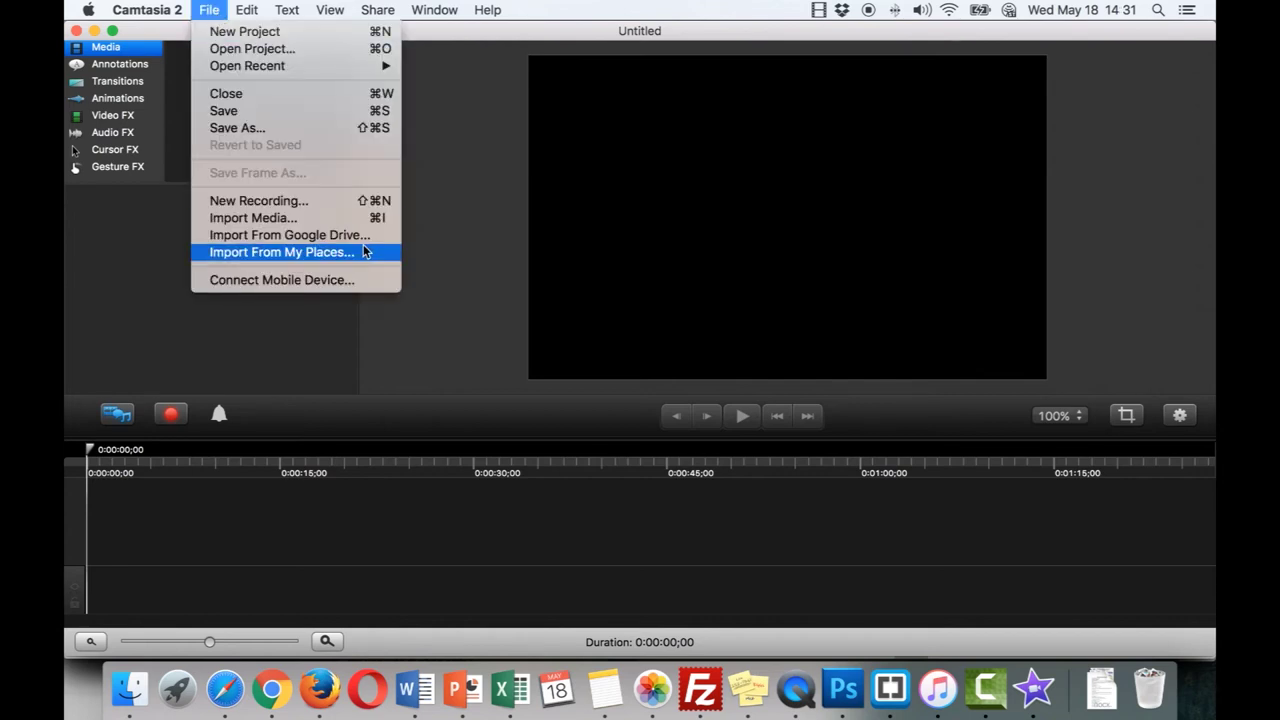
click(336, 222)
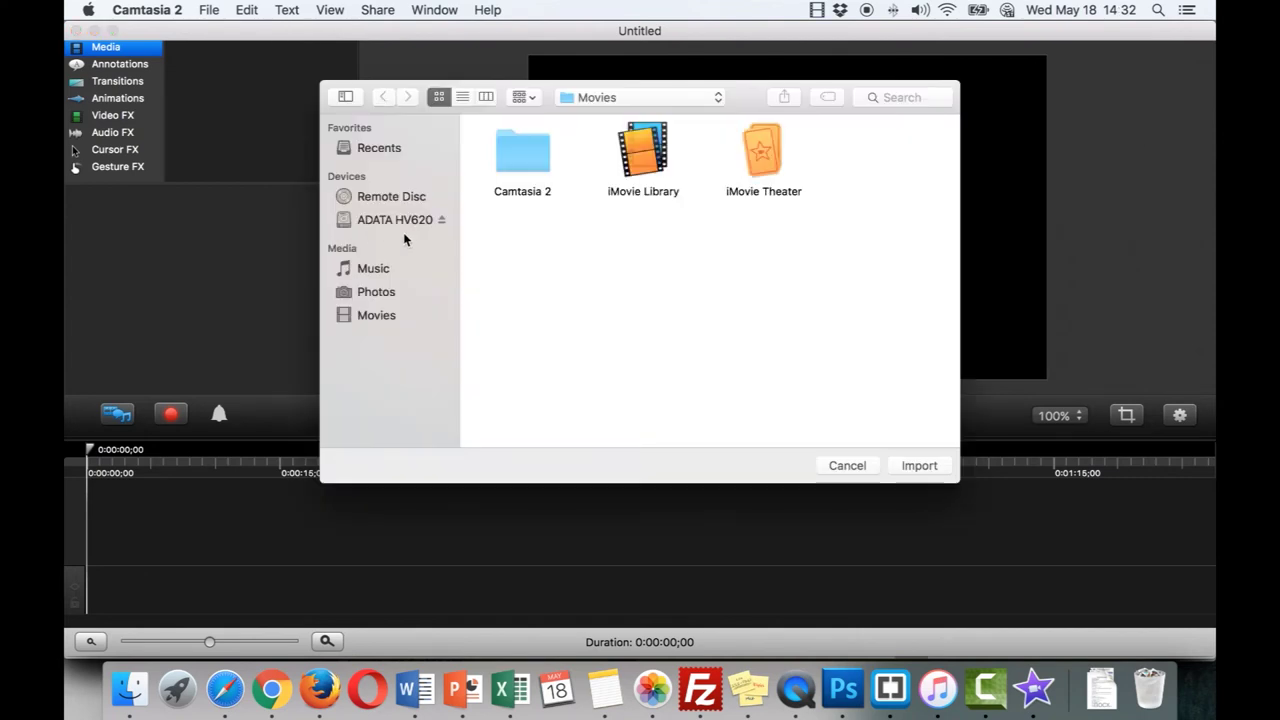
click(398, 225)
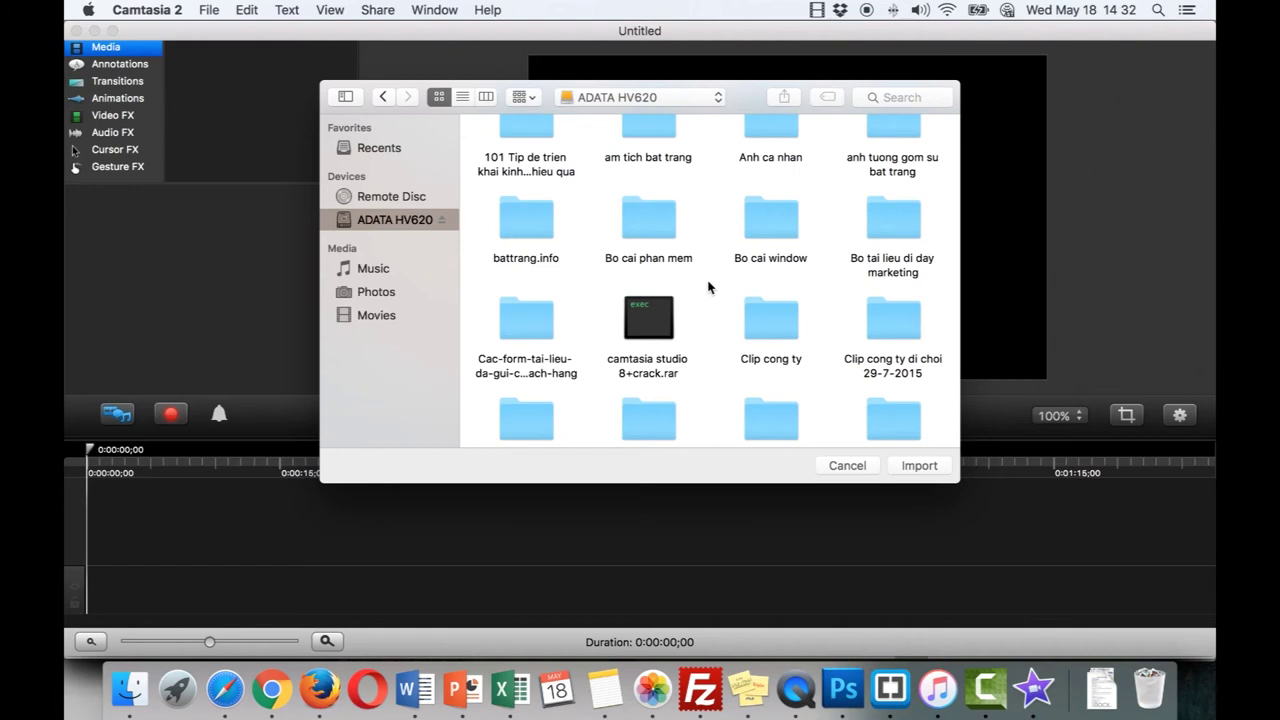
scroll(707, 288, down, 5)
click(660, 218)
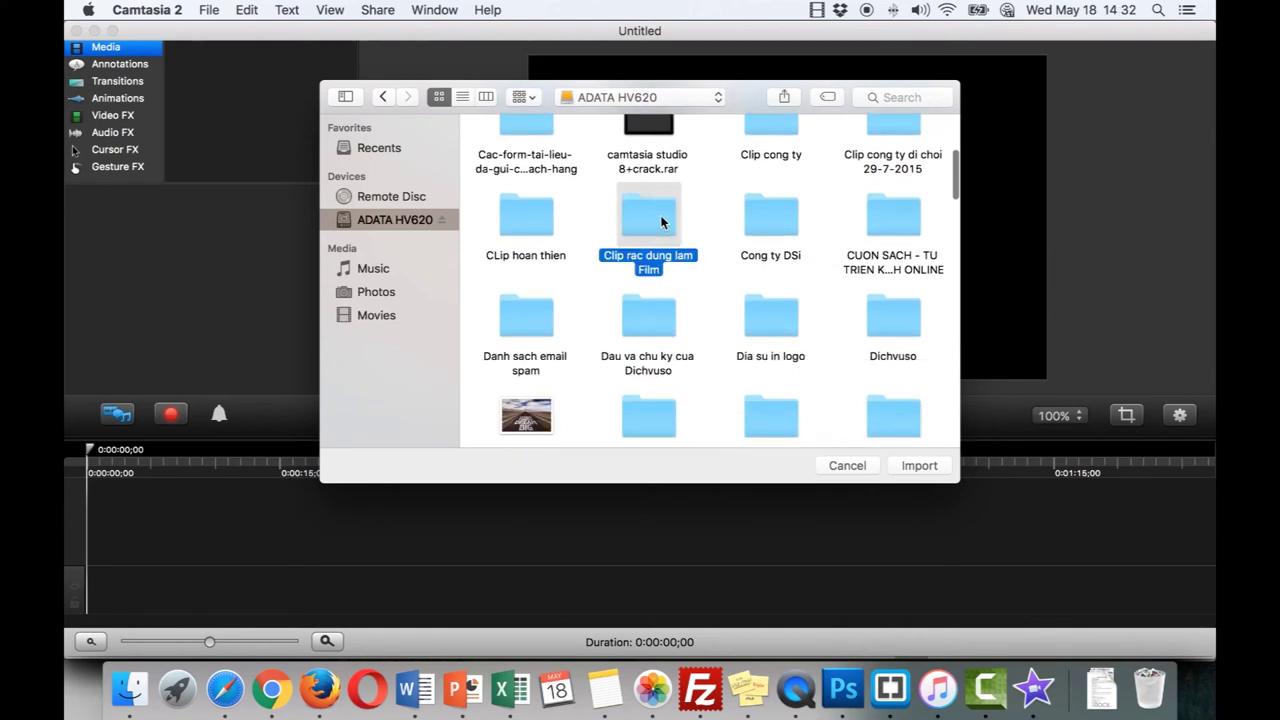
double_click(660, 219)
click(650, 160)
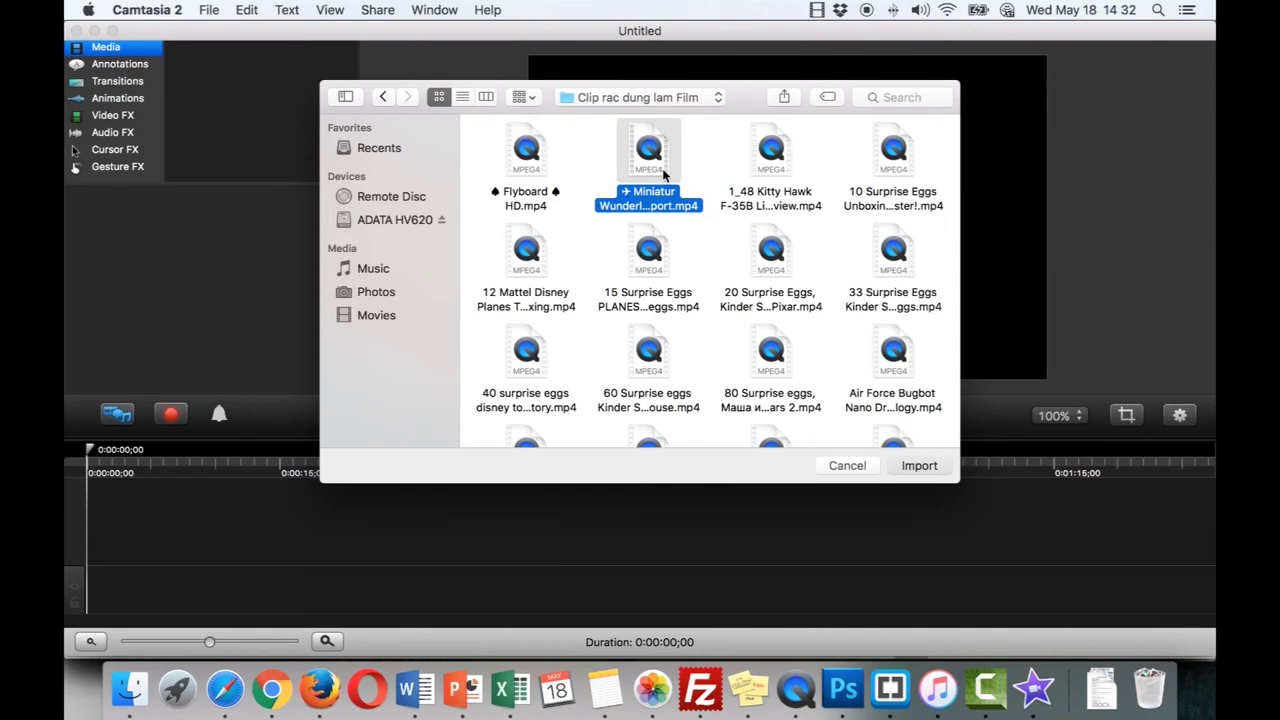
click(919, 465)
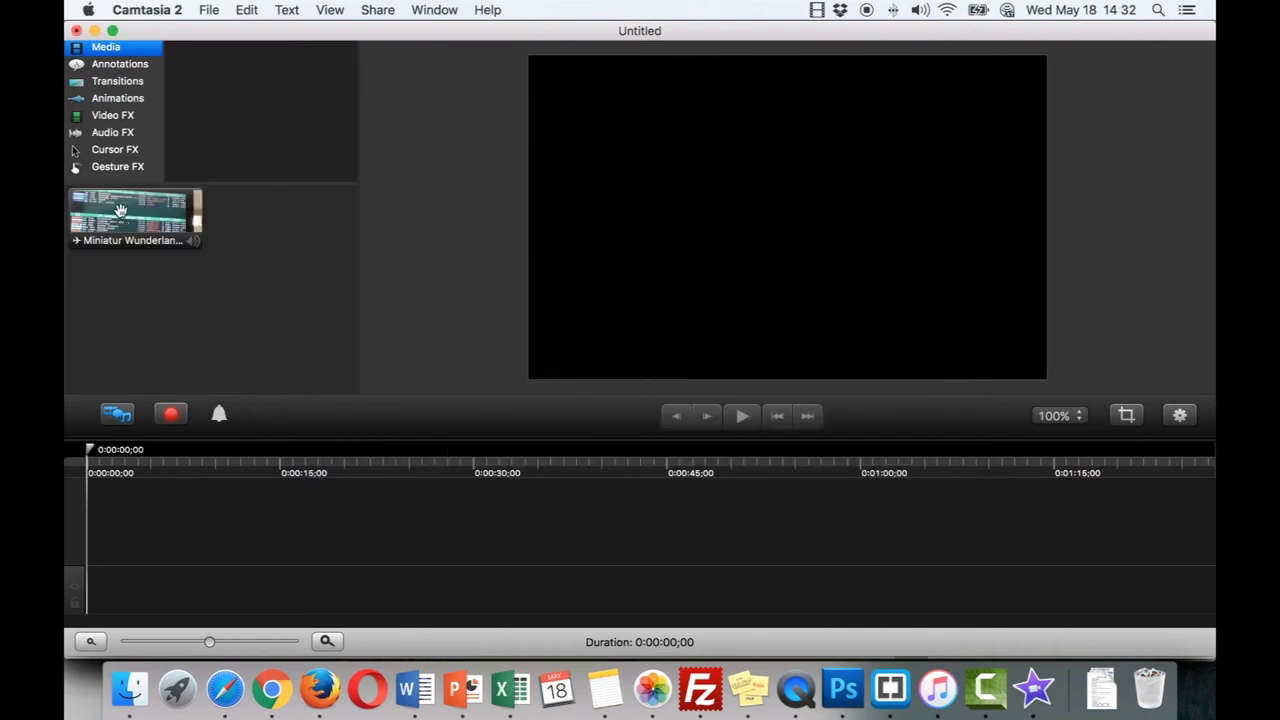
click(200, 240)
drag(142, 221, 153, 541)
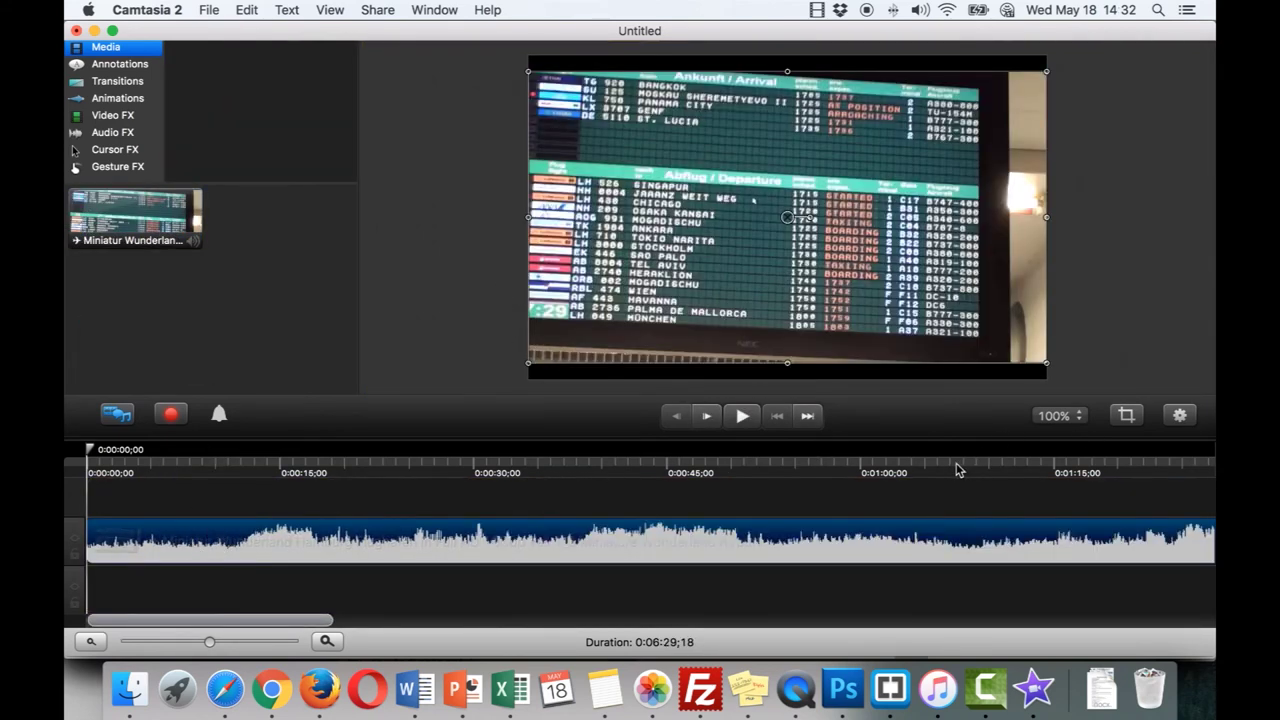
- Try the canvas zoom at 75% and return it to 100%
click(1062, 417)
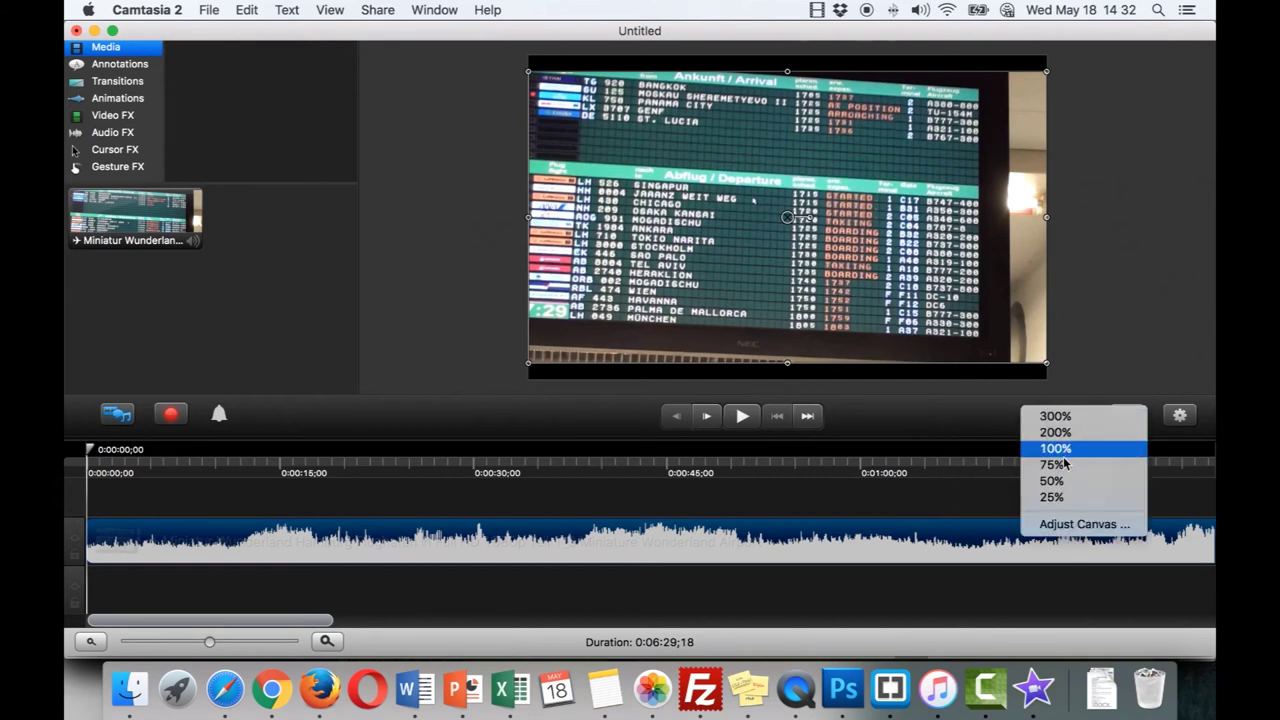
click(1060, 465)
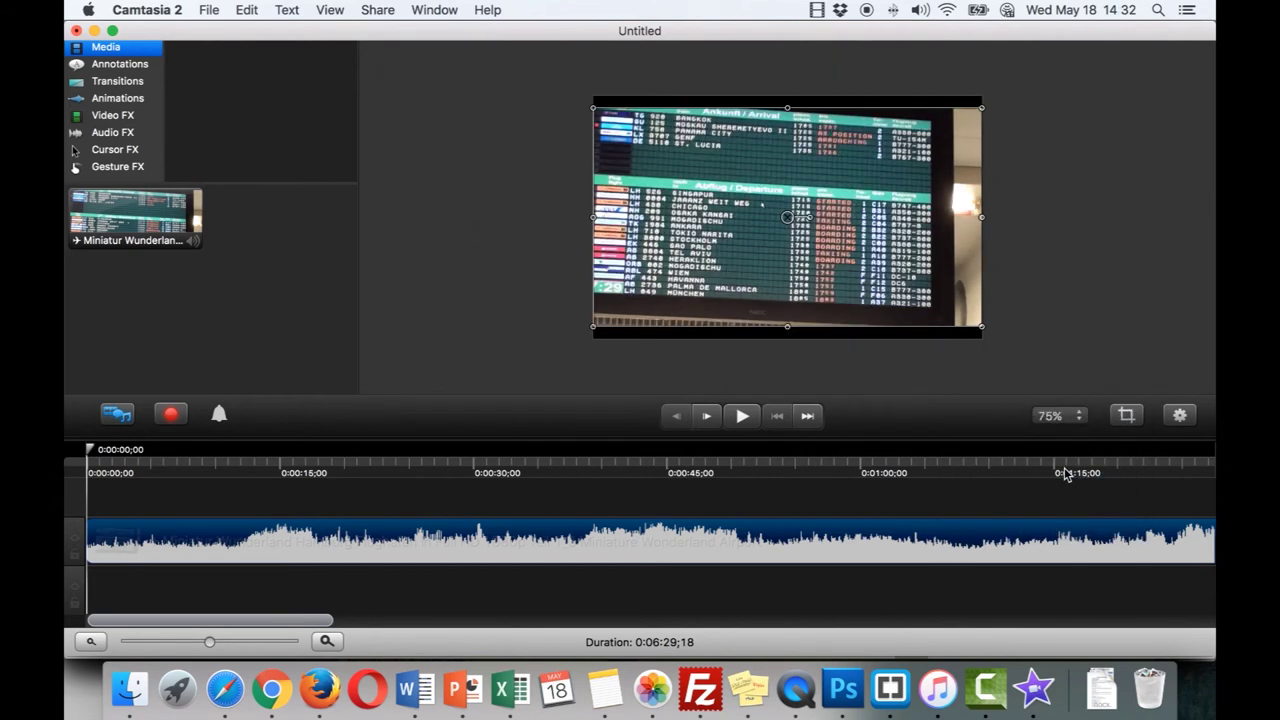
click(1058, 416)
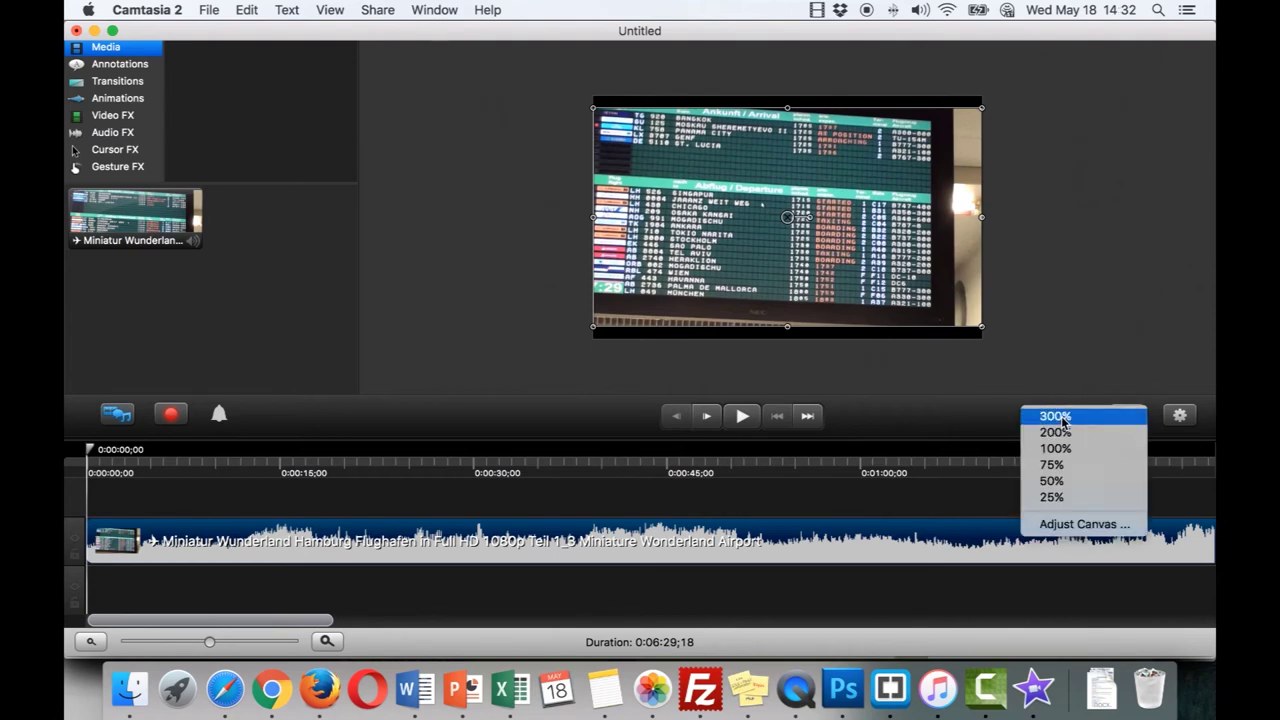
click(1064, 450)
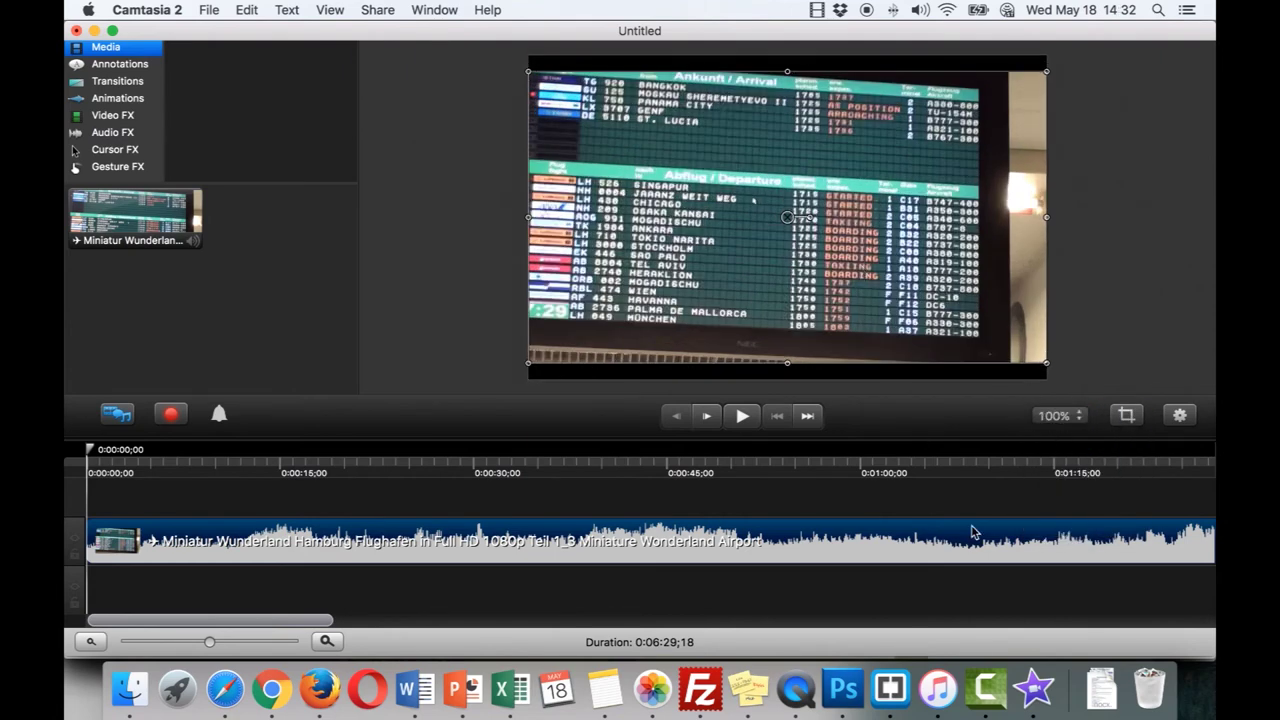
- Import the 1_48 Kitty Hawk F-35B MP4 from the "Clip rac dung lam Film" folder into the project media
drag(208, 642, 171, 645)
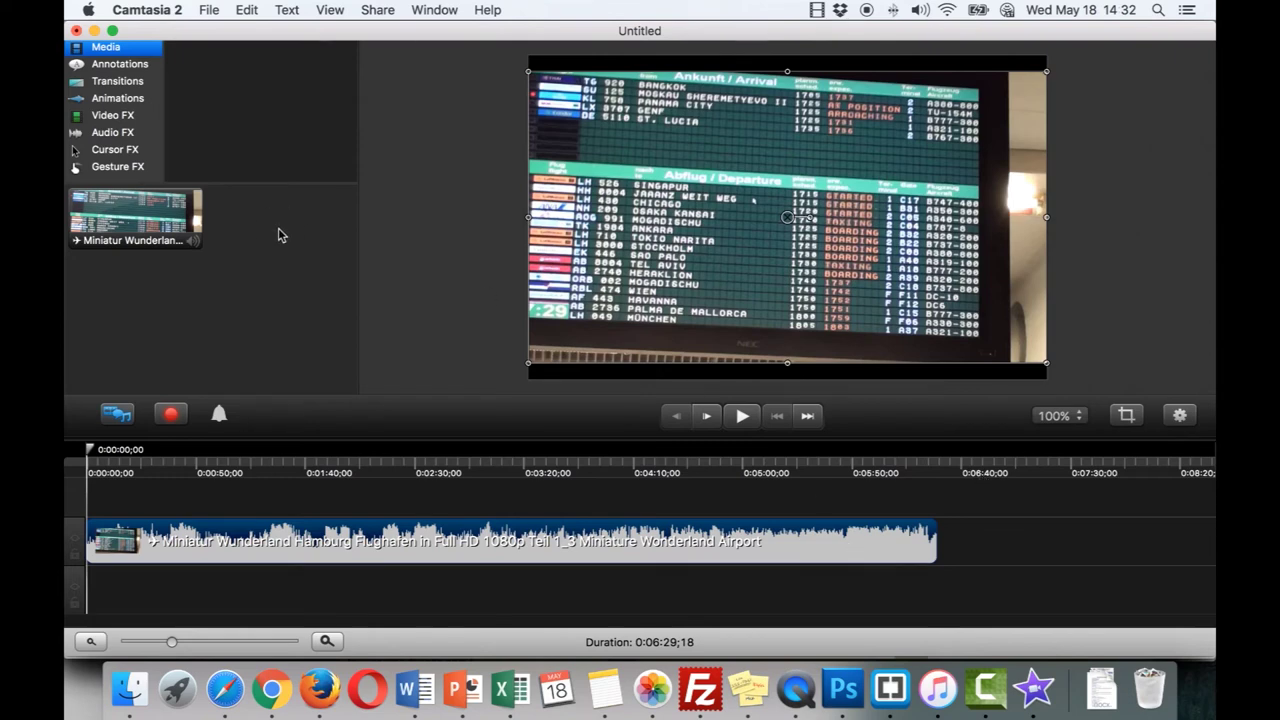
key(super+i)
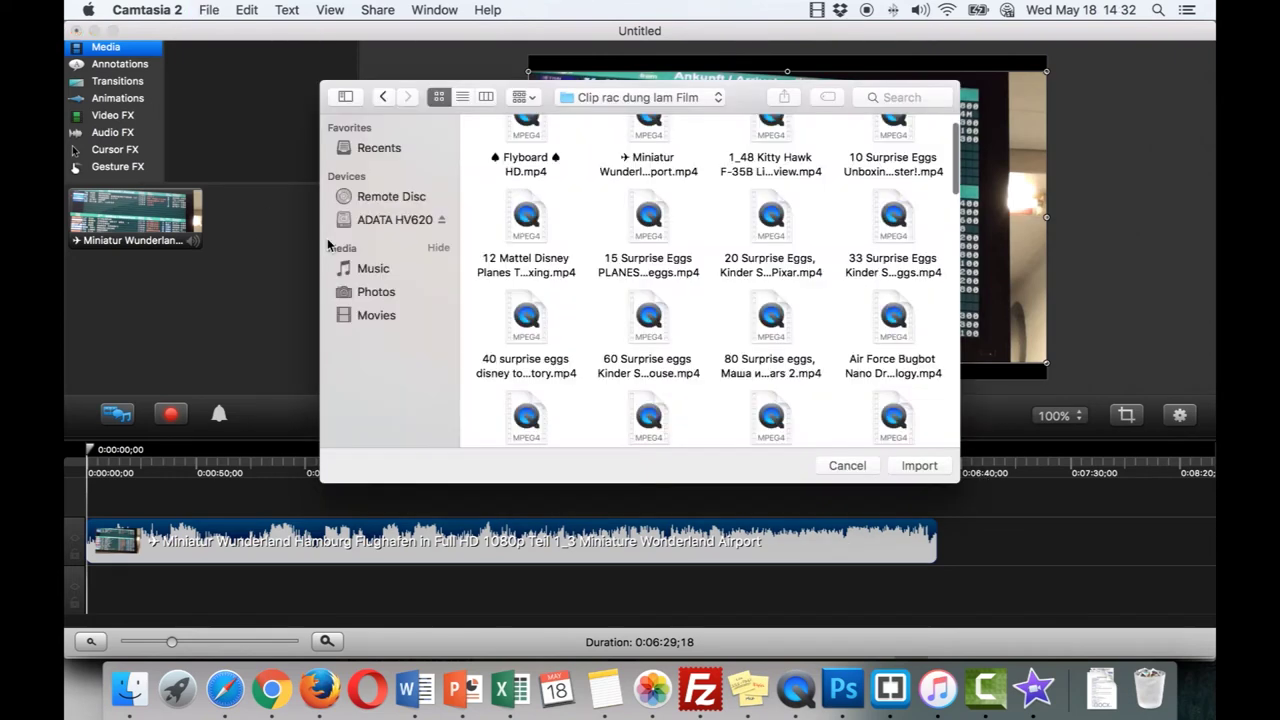
scroll(740, 190, up, 2)
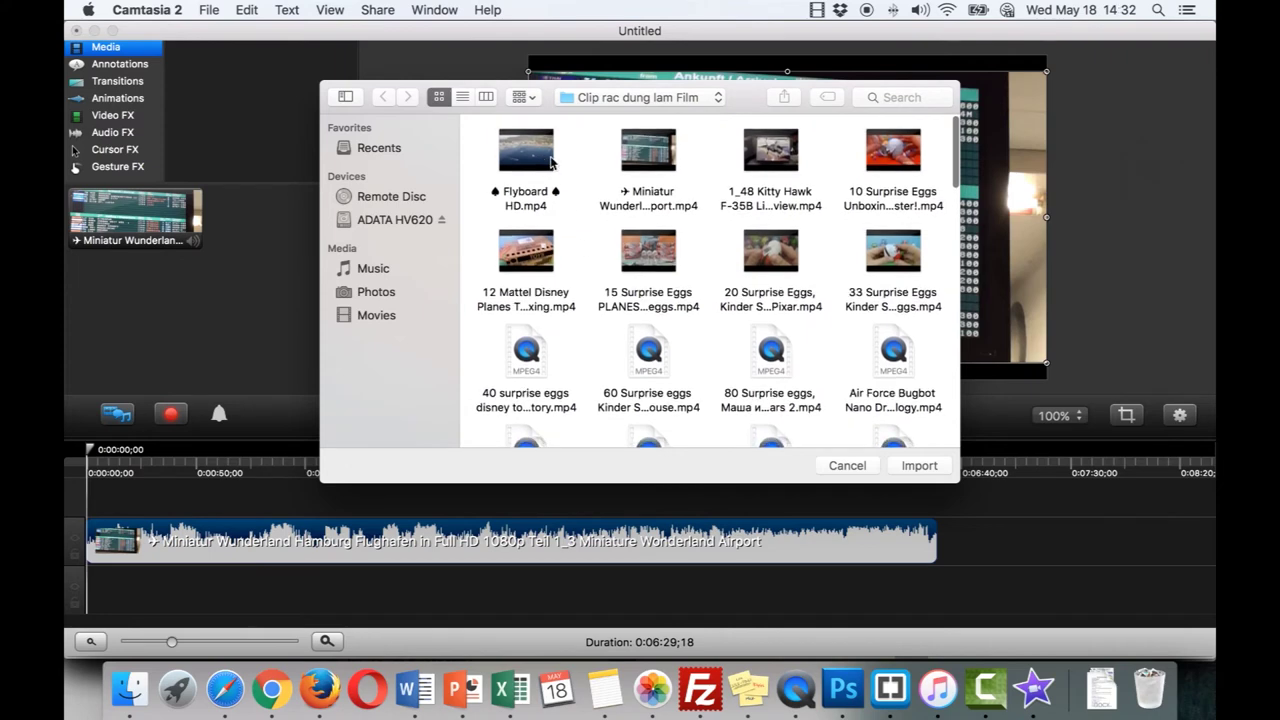
click(782, 170)
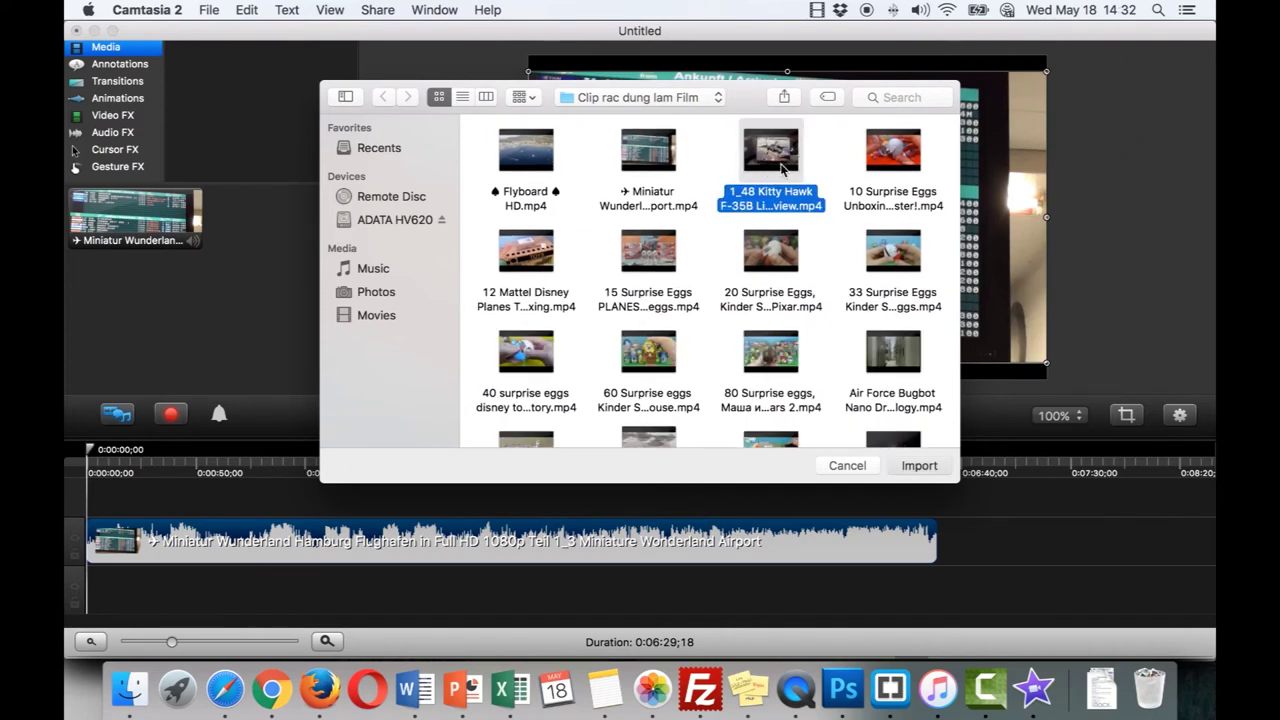
double_click(782, 170)
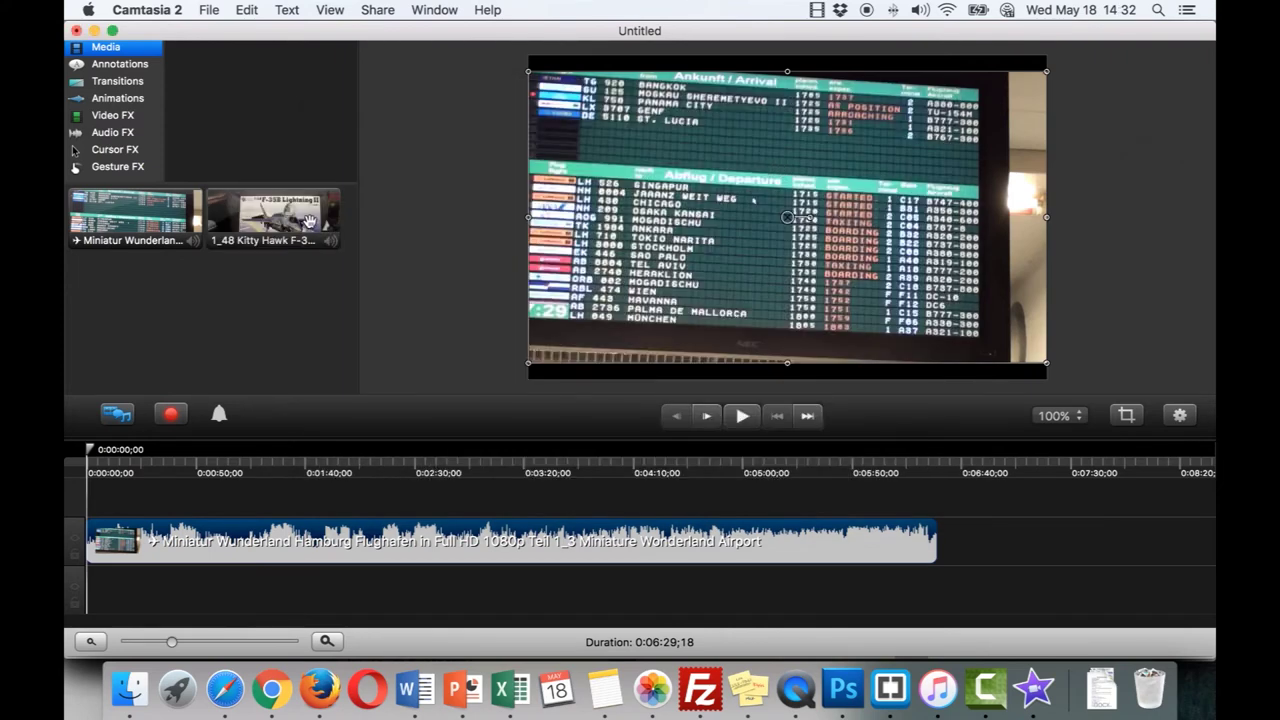
- Place the 1_48 Kitty Hawk clip after the Miniatur Wunderland clip, and move it to a track above at the timeline start
drag(256, 228, 944, 540)
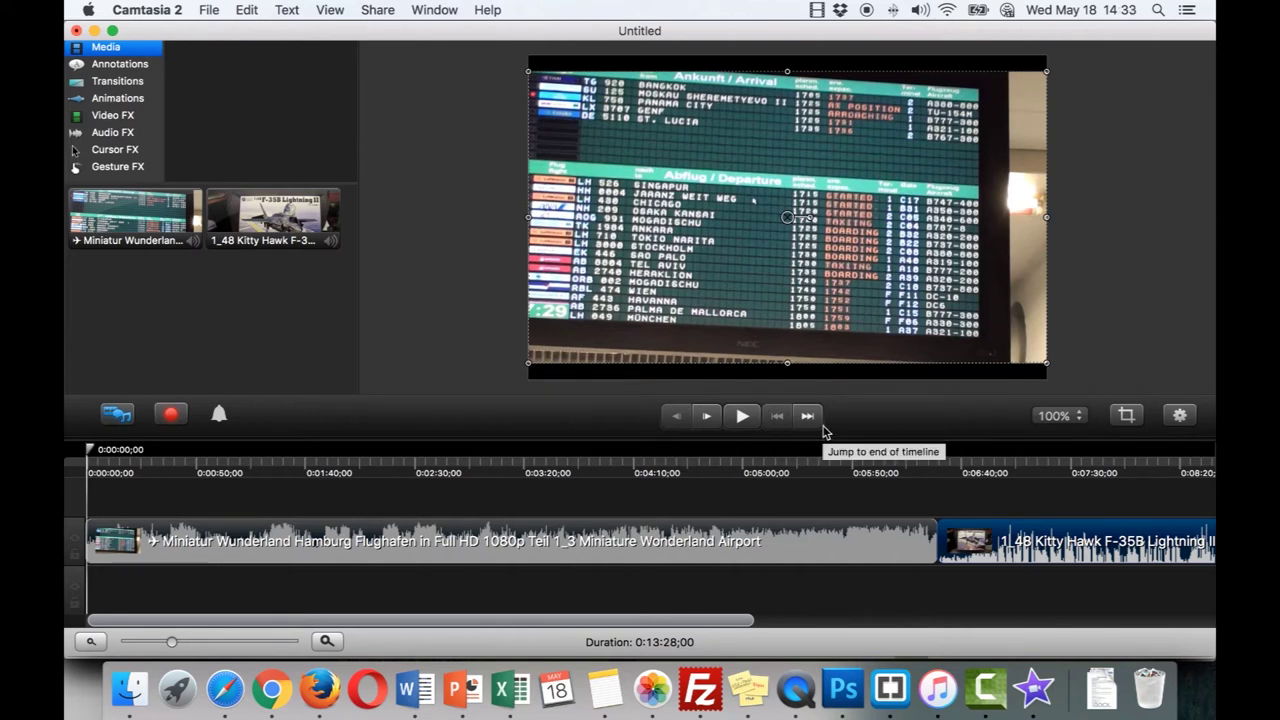
drag(960, 541, 363, 483)
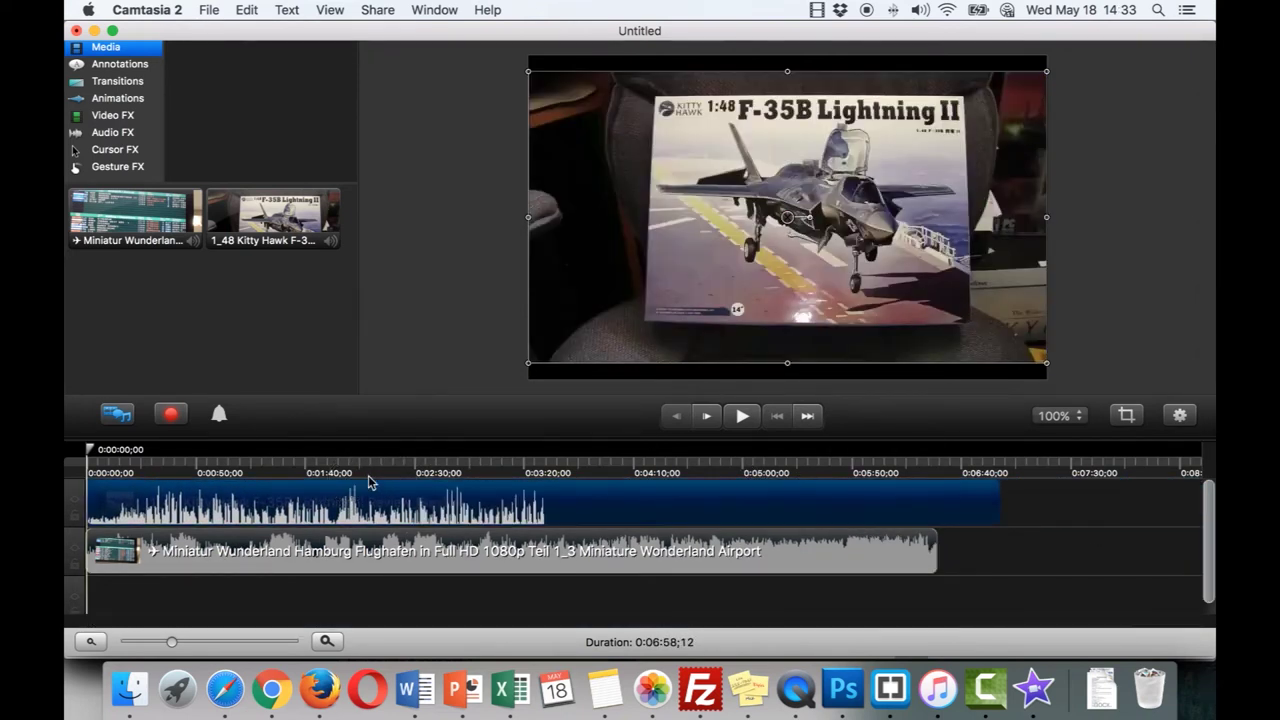
- Scale the Kitty Hawk and Miniatur Wunderland clips to half the canvas width, side by side, with Kitty Hawk on the right
drag(528, 362, 834, 190)
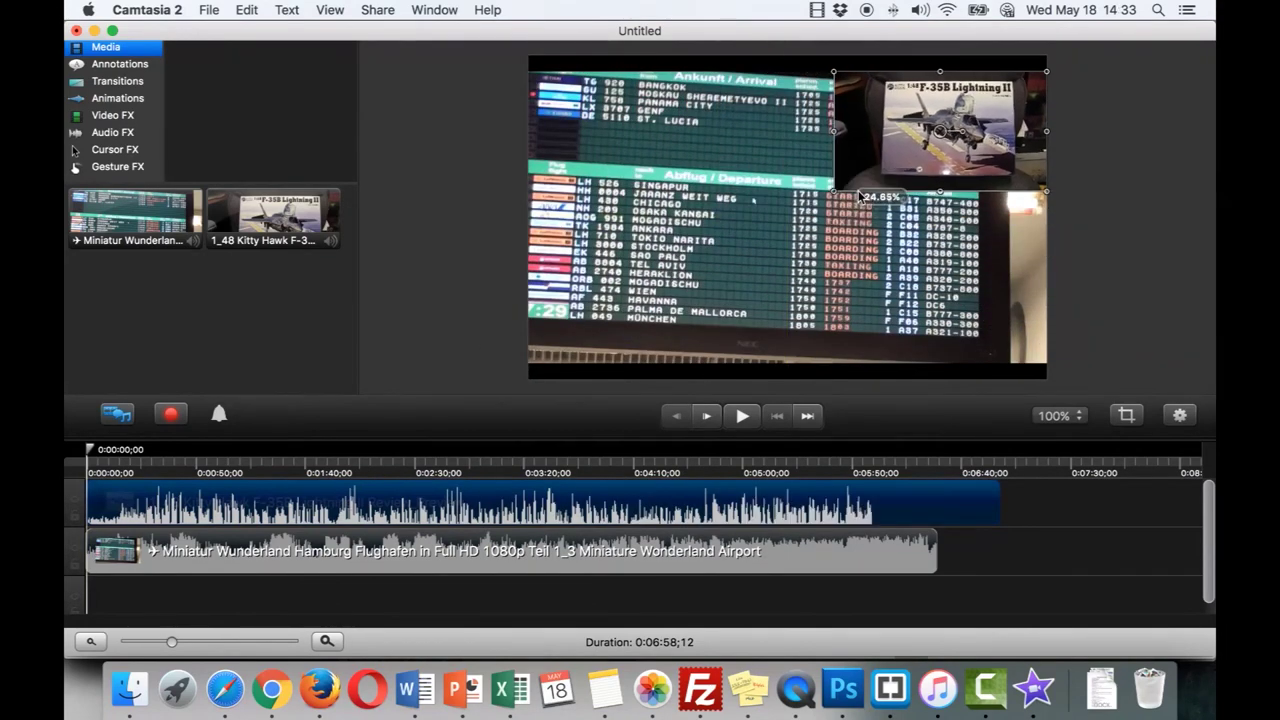
click(803, 330)
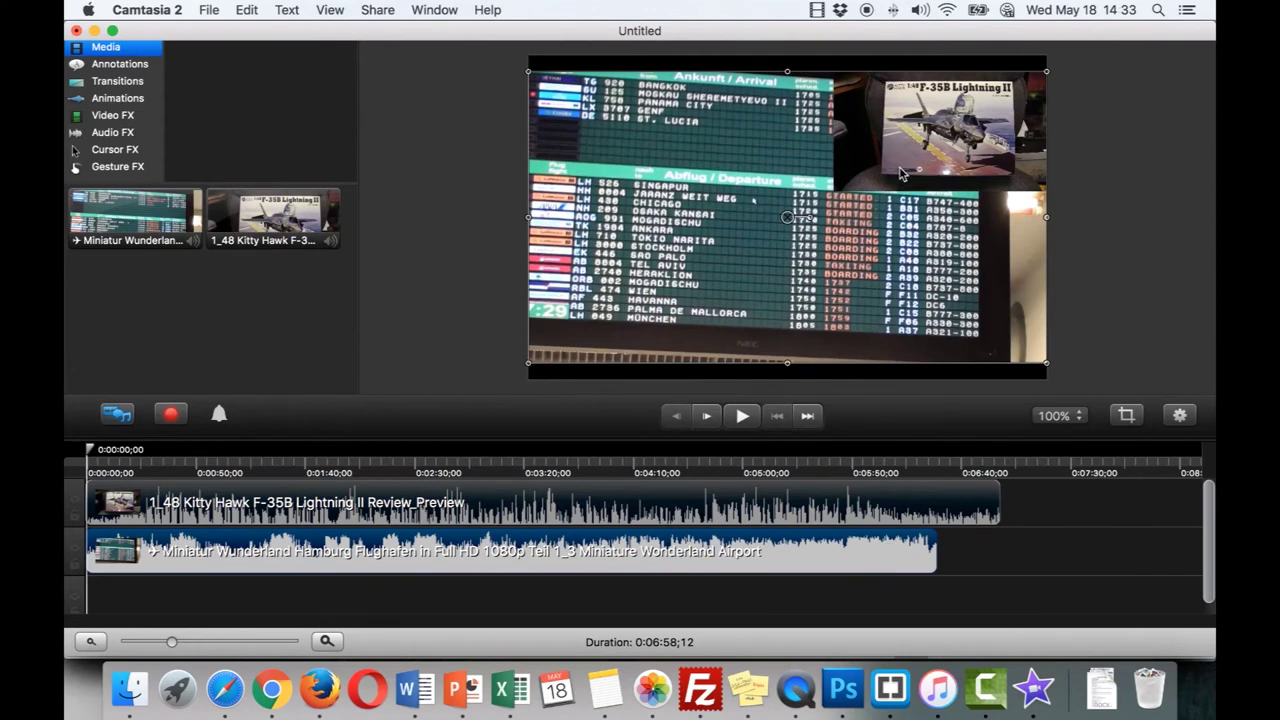
drag(1046, 362, 830, 129)
drag(1004, 191, 1045, 216)
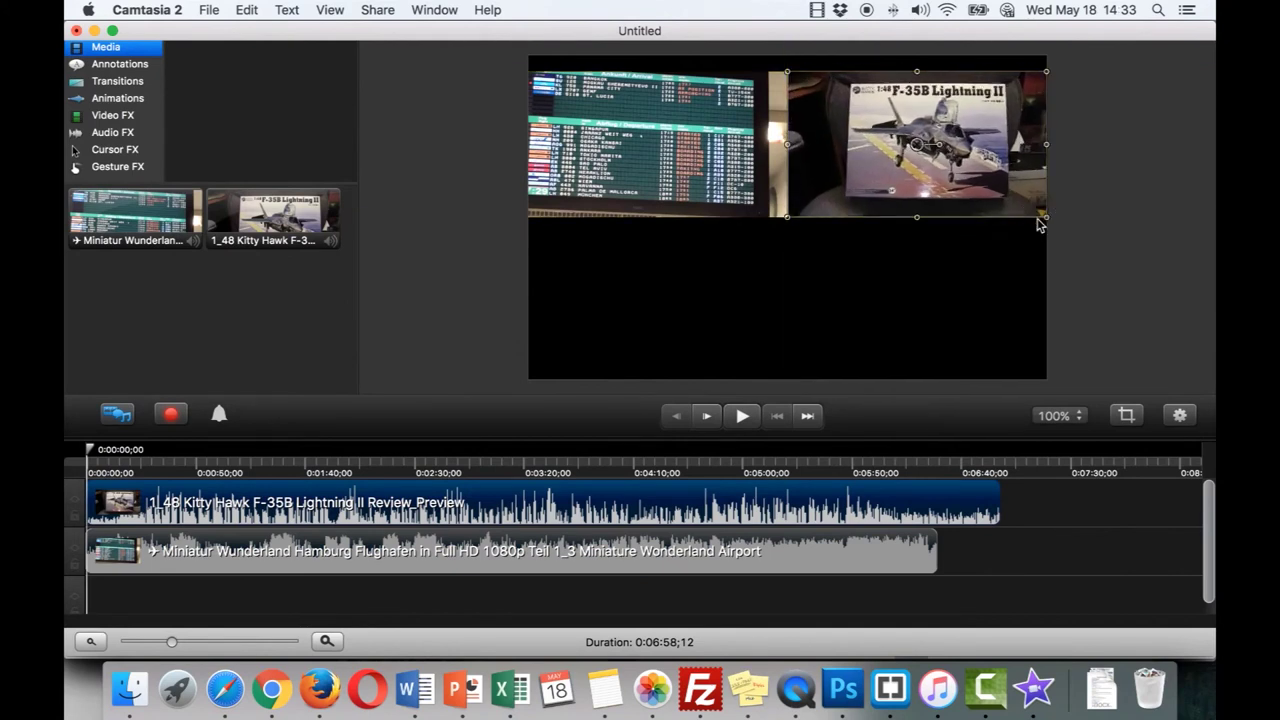
click(1040, 234)
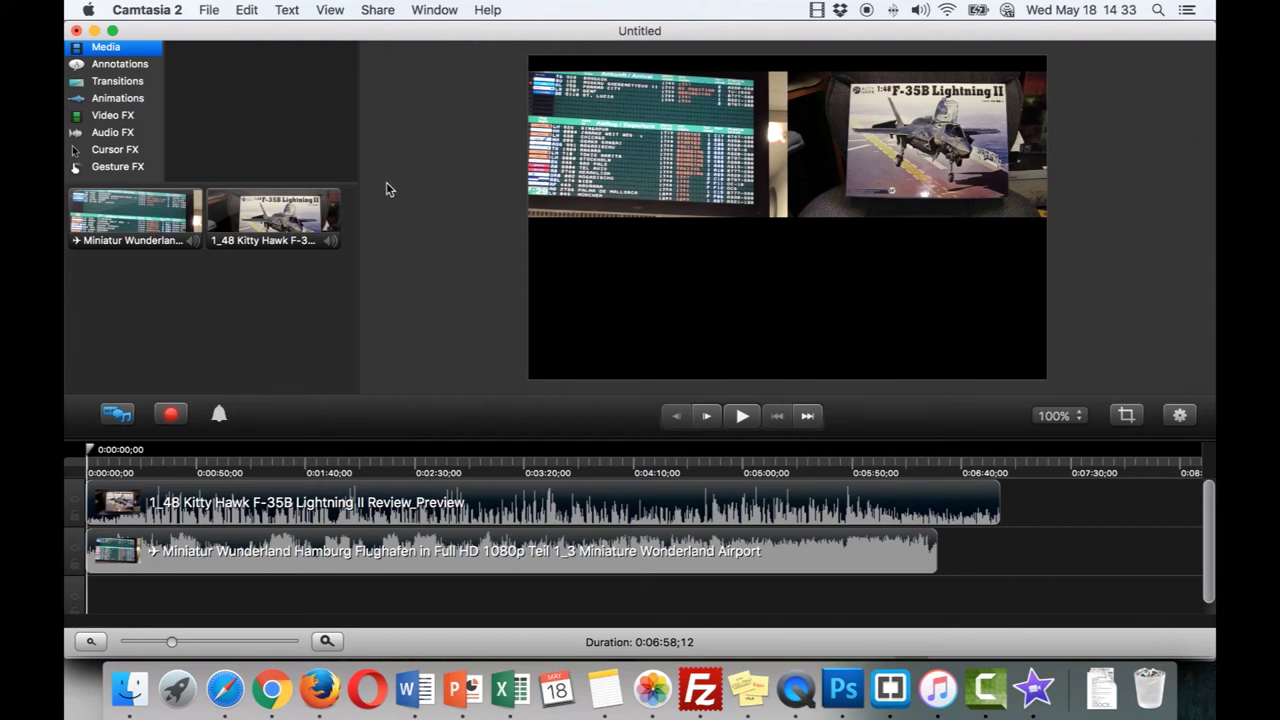
- Import the F-4EJ kai (Hasegawa) MP4 from the "Clip rac dung lam Film" folder into the project media
key(super+i)
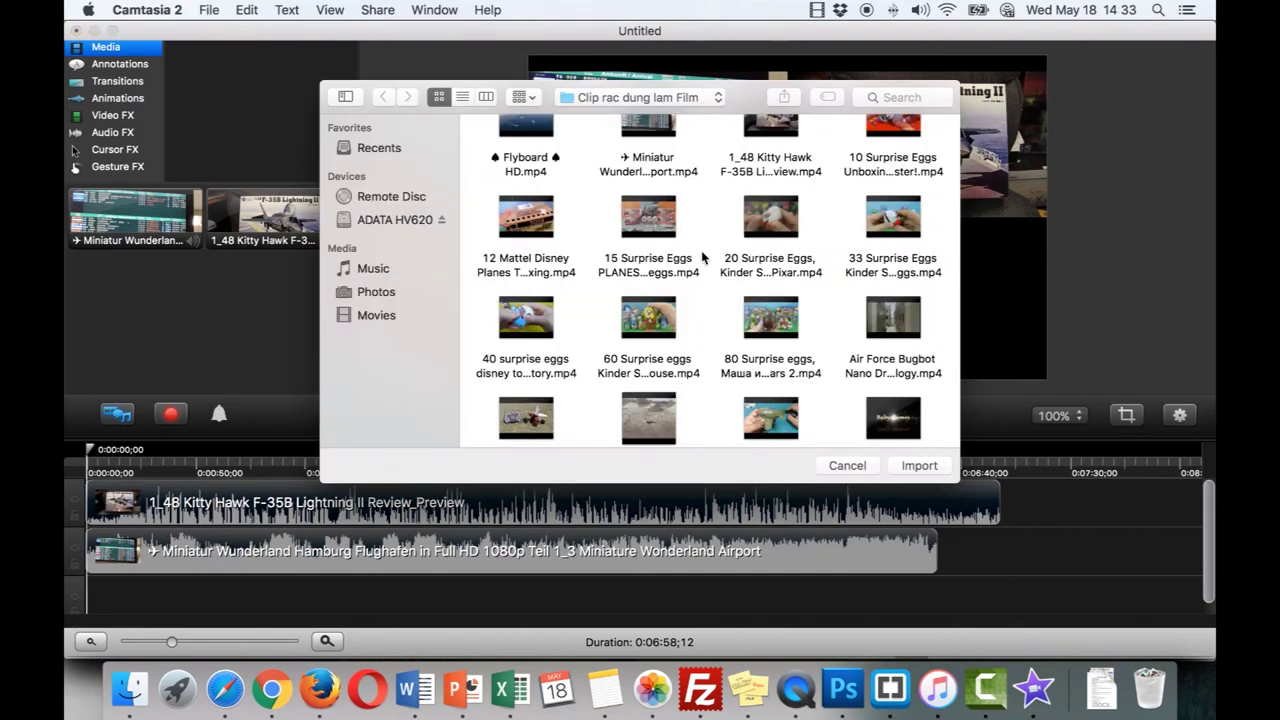
scroll(546, 197, down, 5)
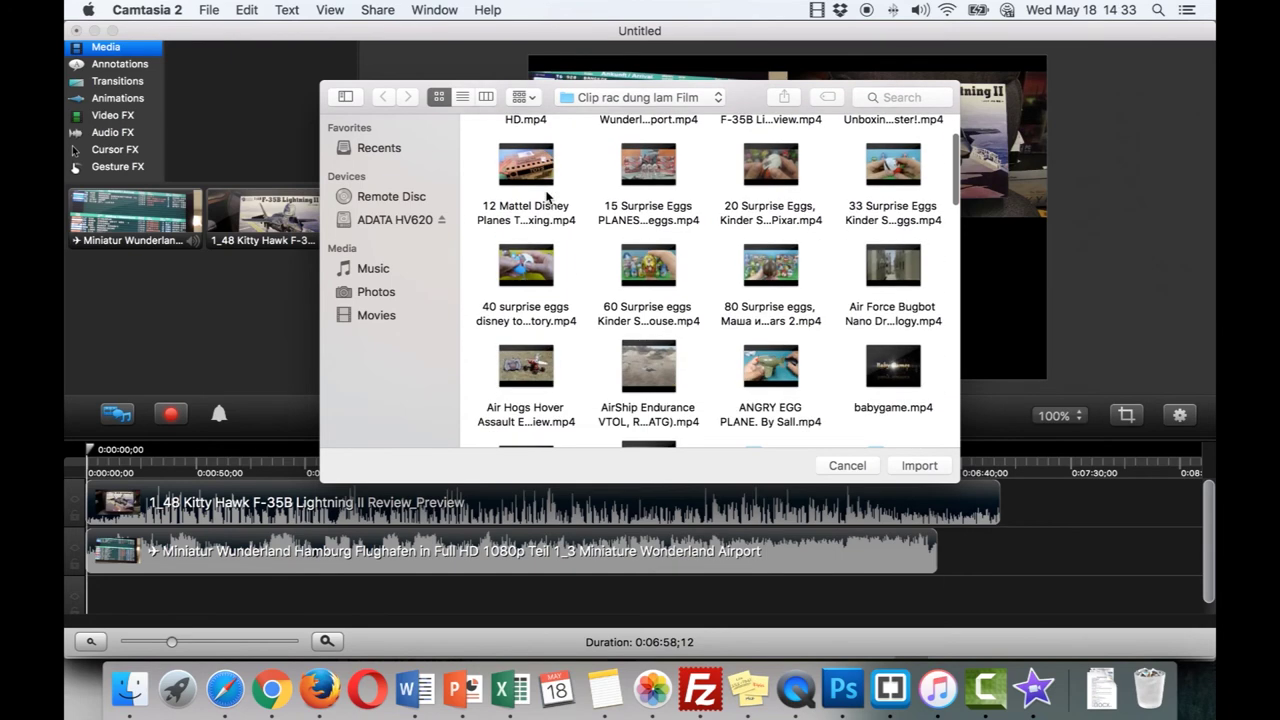
scroll(546, 197, down, 4)
scroll(660, 230, down, 3)
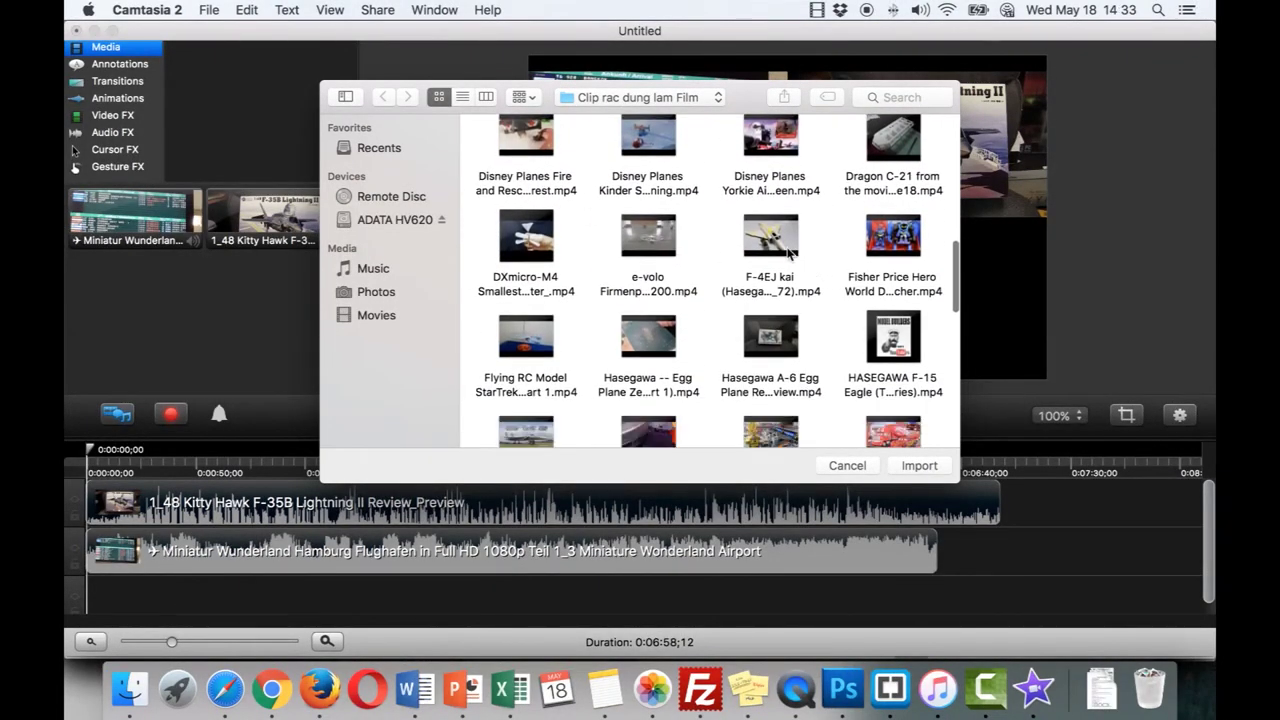
scroll(790, 253, down, 1)
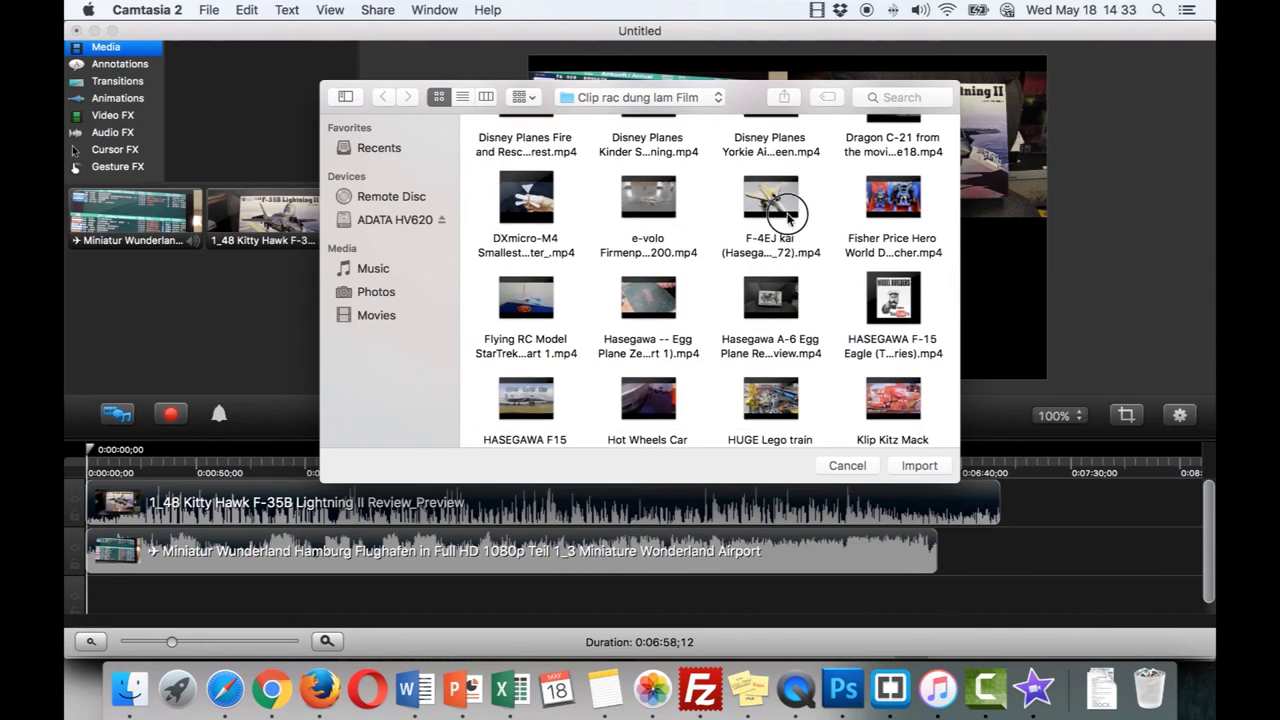
click(790, 215)
double_click(790, 218)
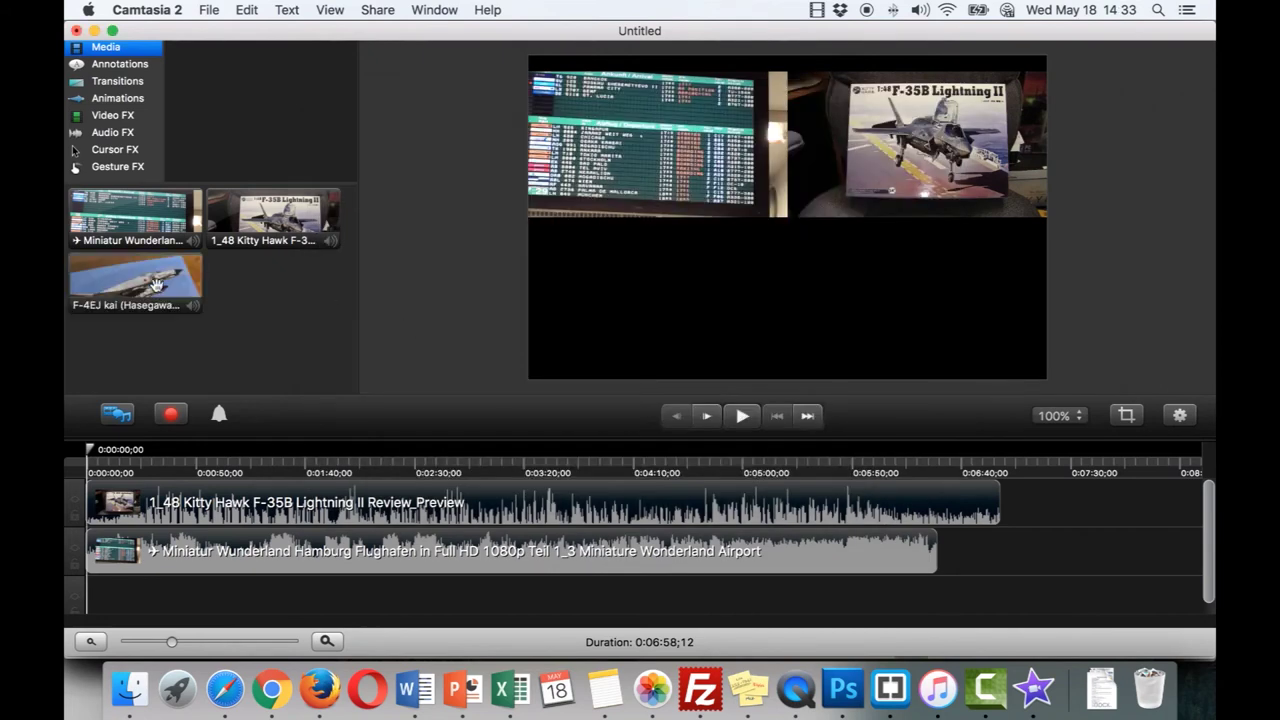
- Place the F-4EJ kai clip on the third track at the timeline start and scale it into the canvas's lower-left quarter
drag(113, 287, 128, 600)
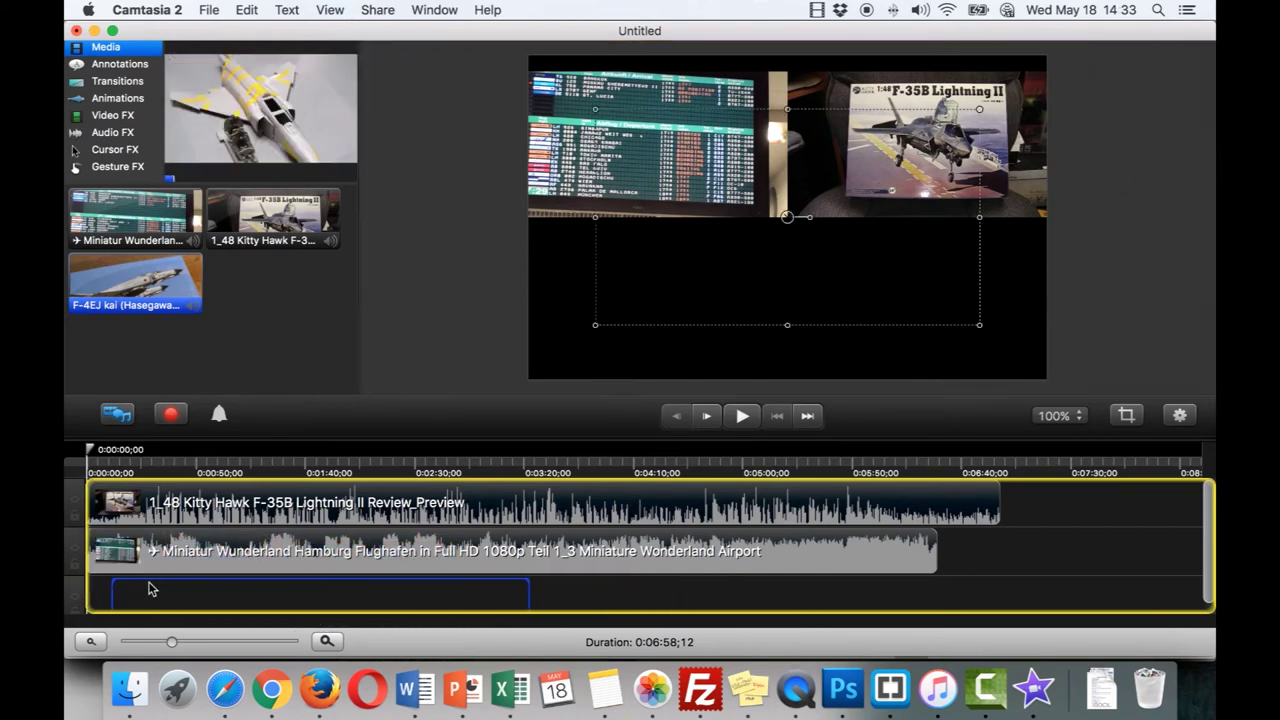
drag(240, 599, 206, 597)
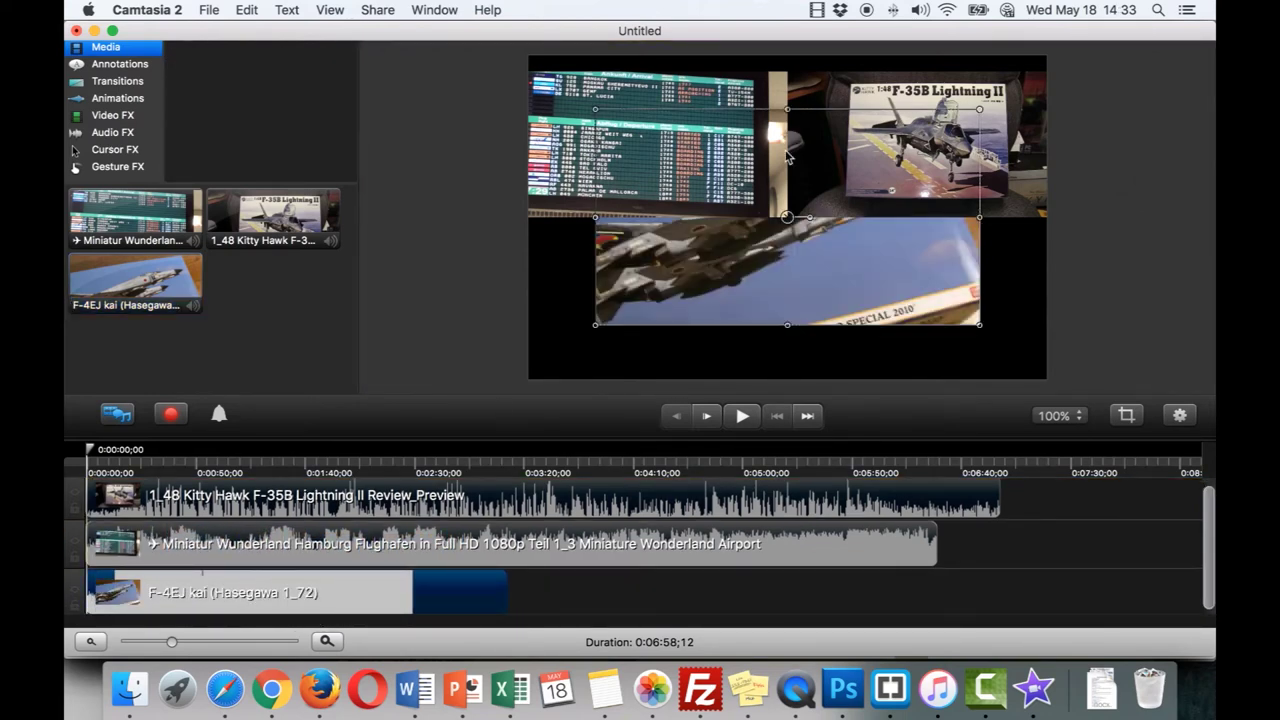
drag(760, 275, 703, 323)
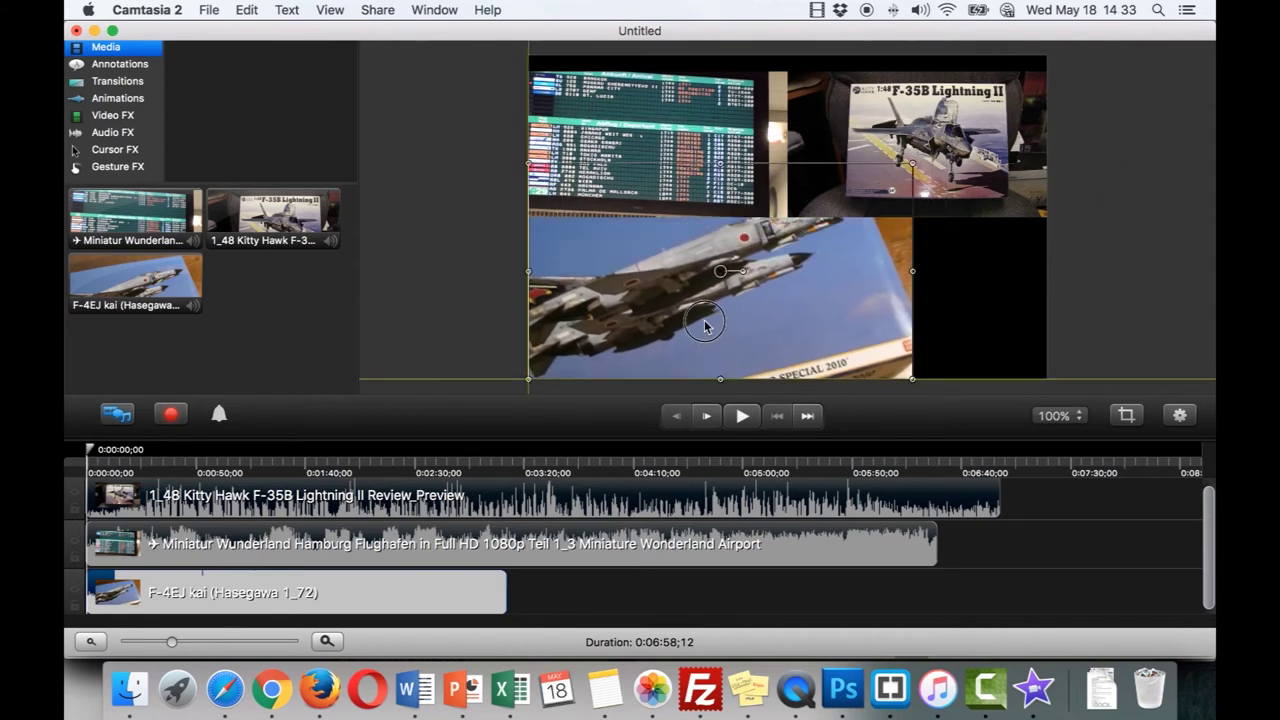
drag(912, 168, 732, 223)
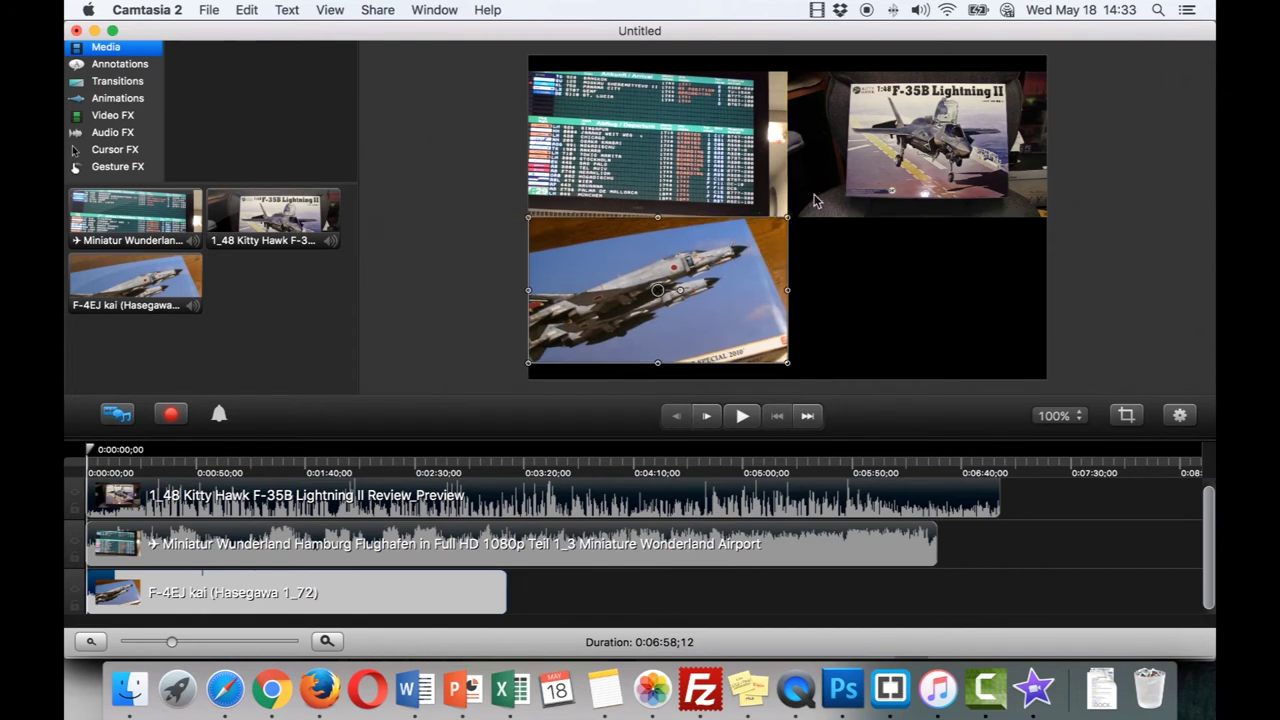
click(928, 236)
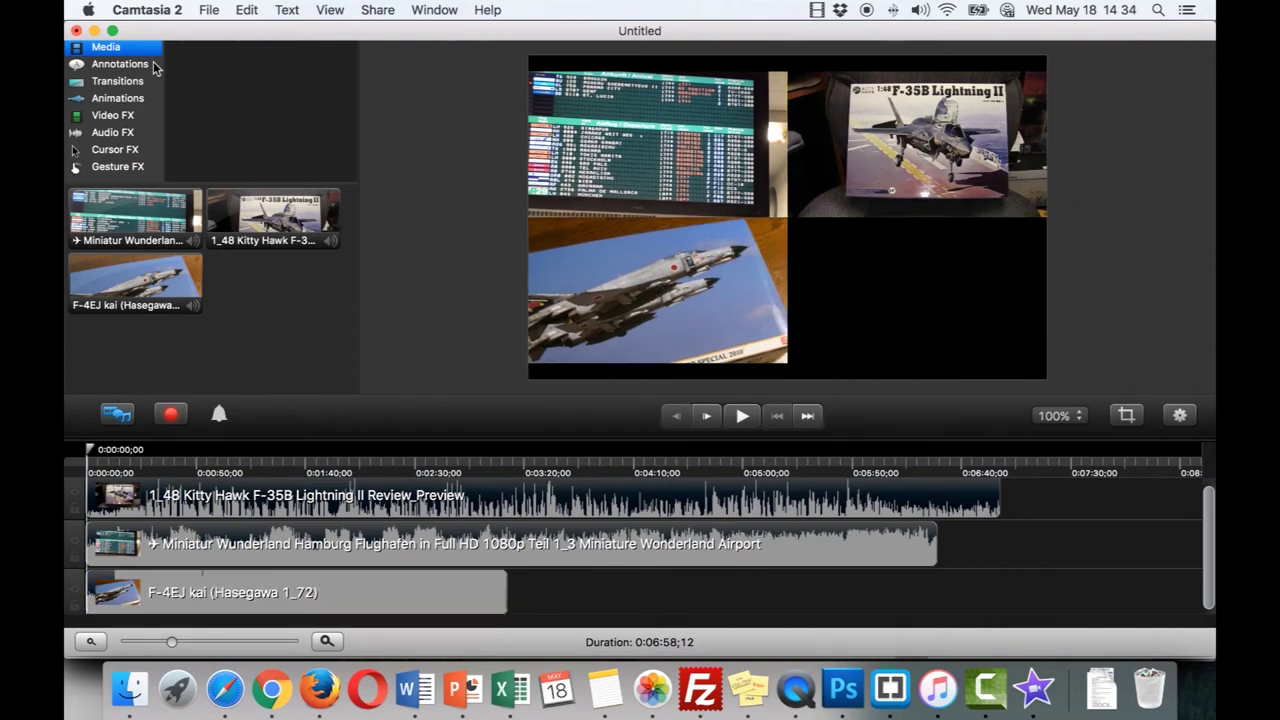
- Import the Air Force Bugbot Nano Drone MP4 from the "Clip rac dung lam Film" folder into the project media
key(super+i)
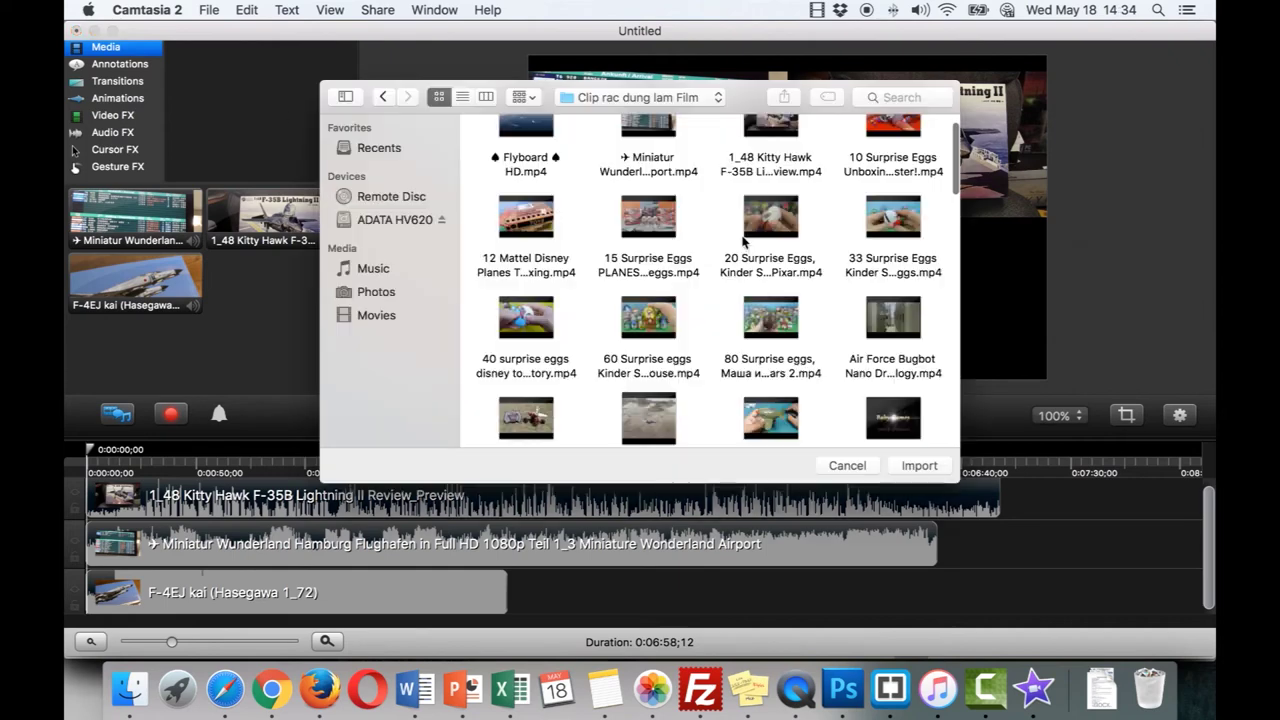
double_click(905, 320)
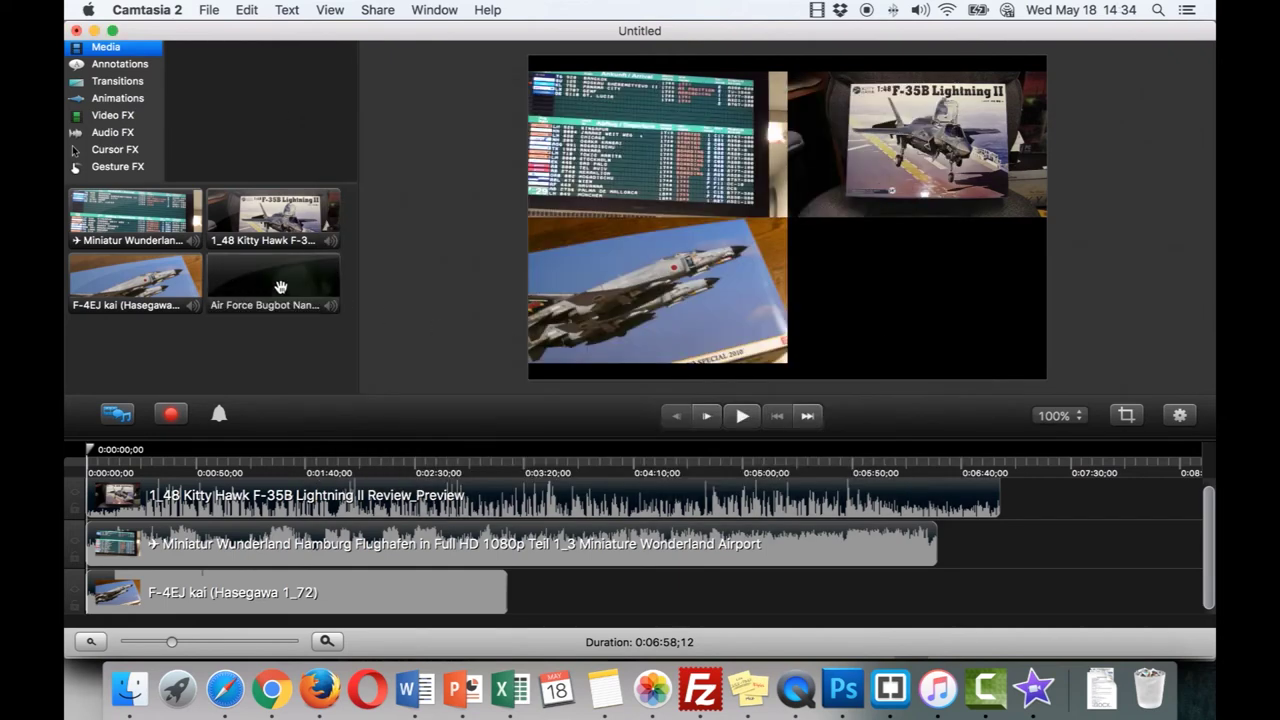
click(281, 287)
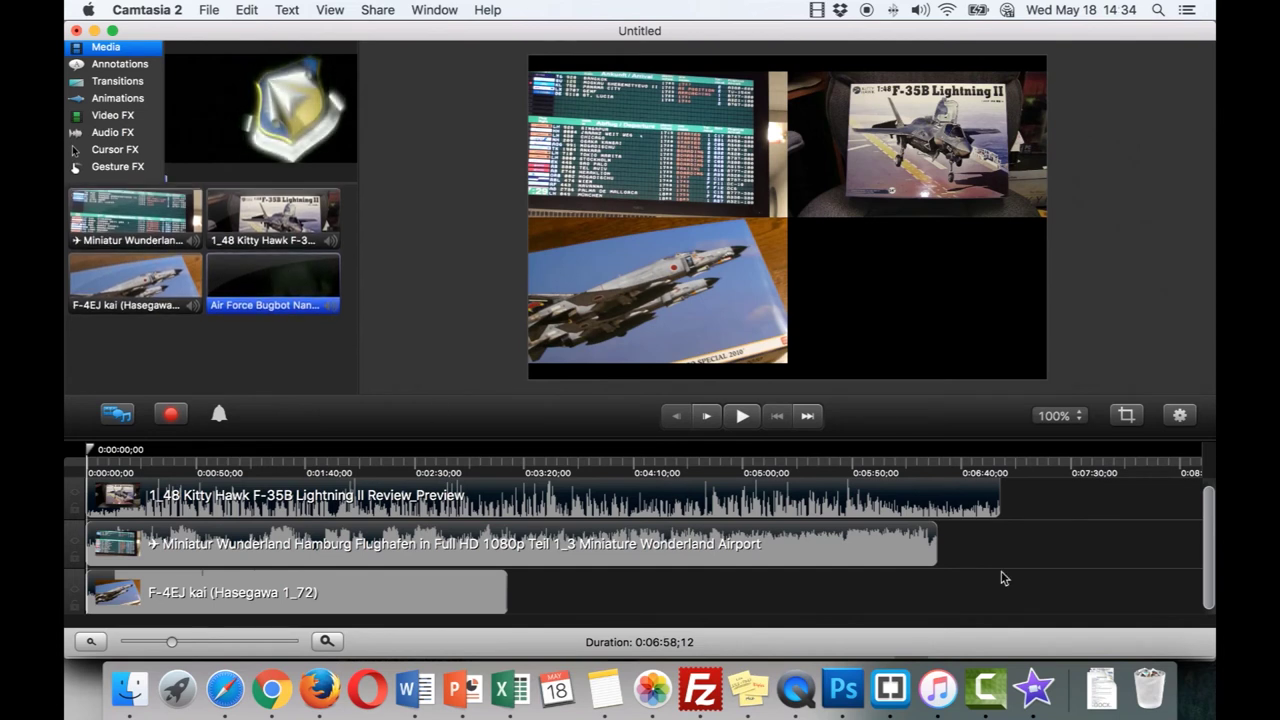
- Insert an empty track between the Kitty Hawk and Miniatur Wunderland clips
drag(1205, 567, 1207, 494)
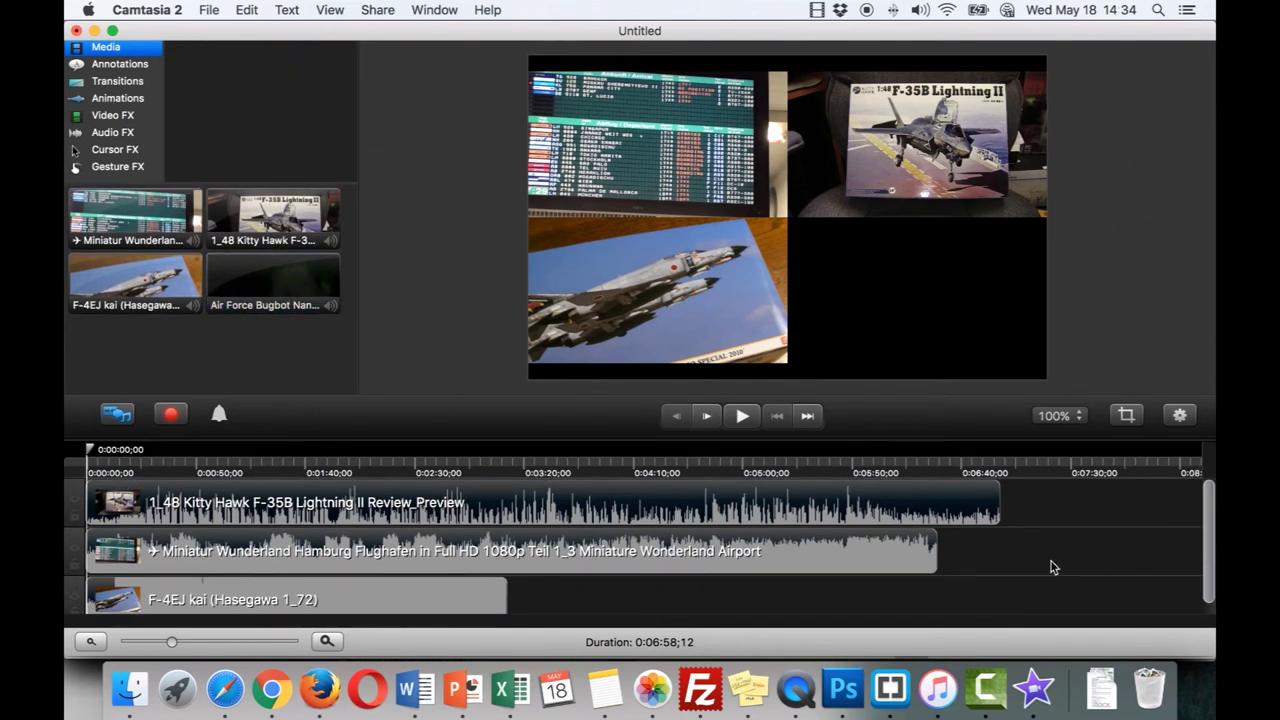
click(91, 641)
scroll(594, 520, up, 3)
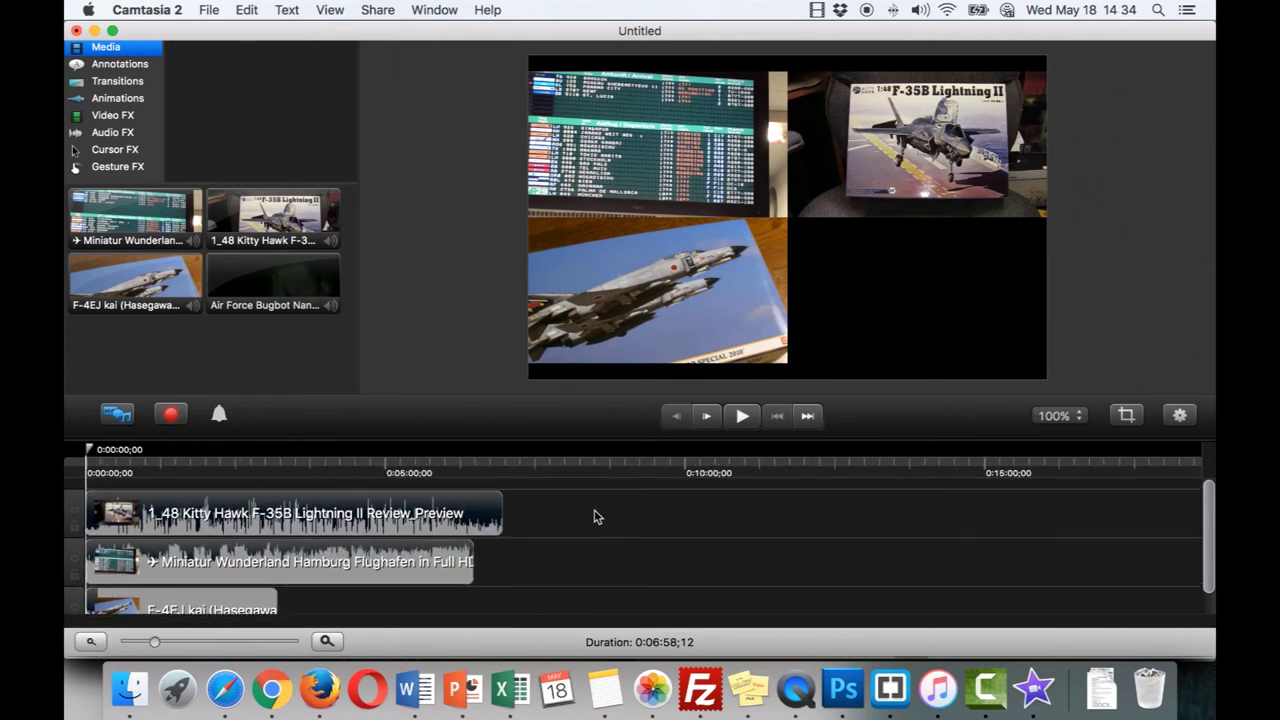
right_click(574, 500)
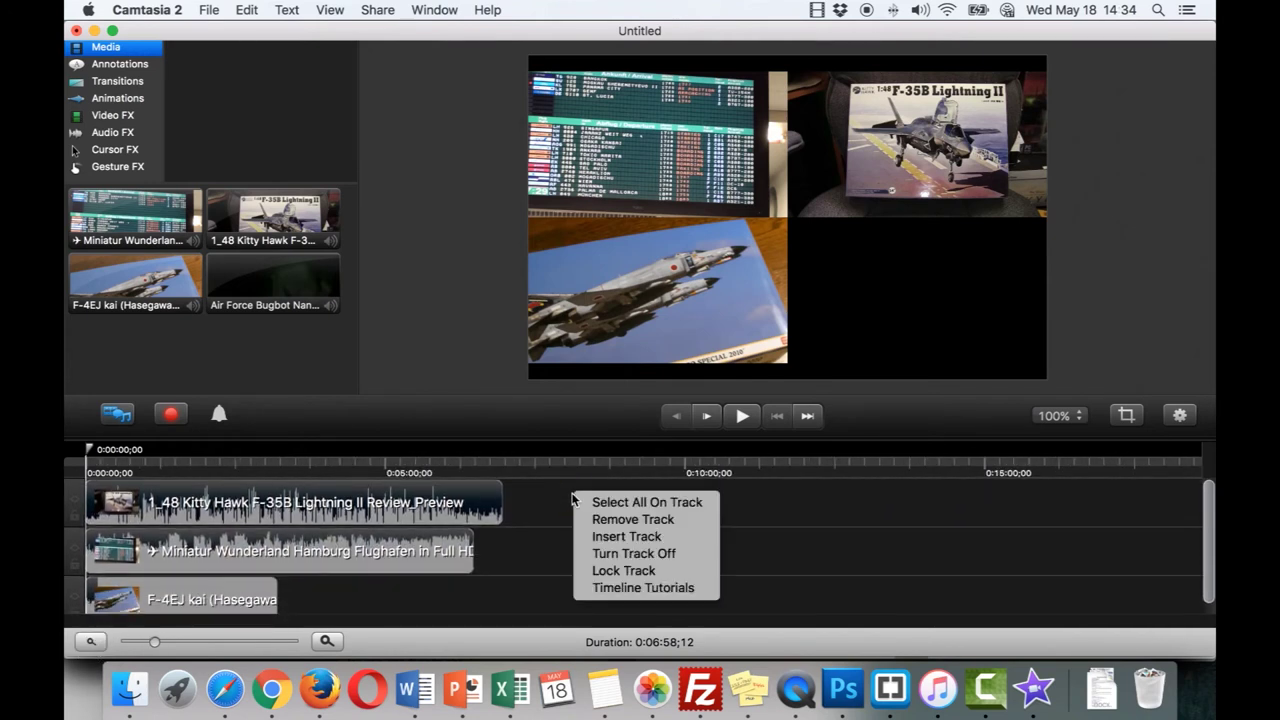
click(638, 540)
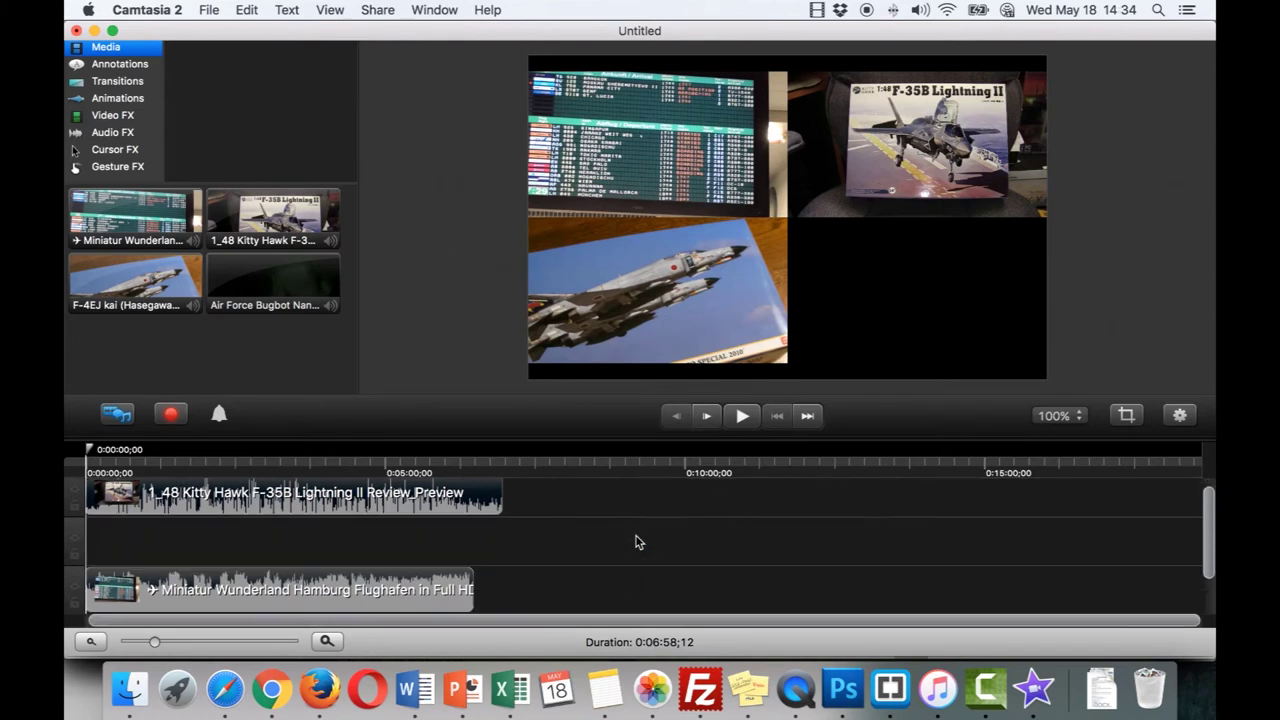
- Place the Air Force Bugbot clip on the empty track, fit it into the canvas's lower-right quarter, and preview the four-clip layout
drag(292, 288, 100, 550)
drag(837, 263, 1003, 366)
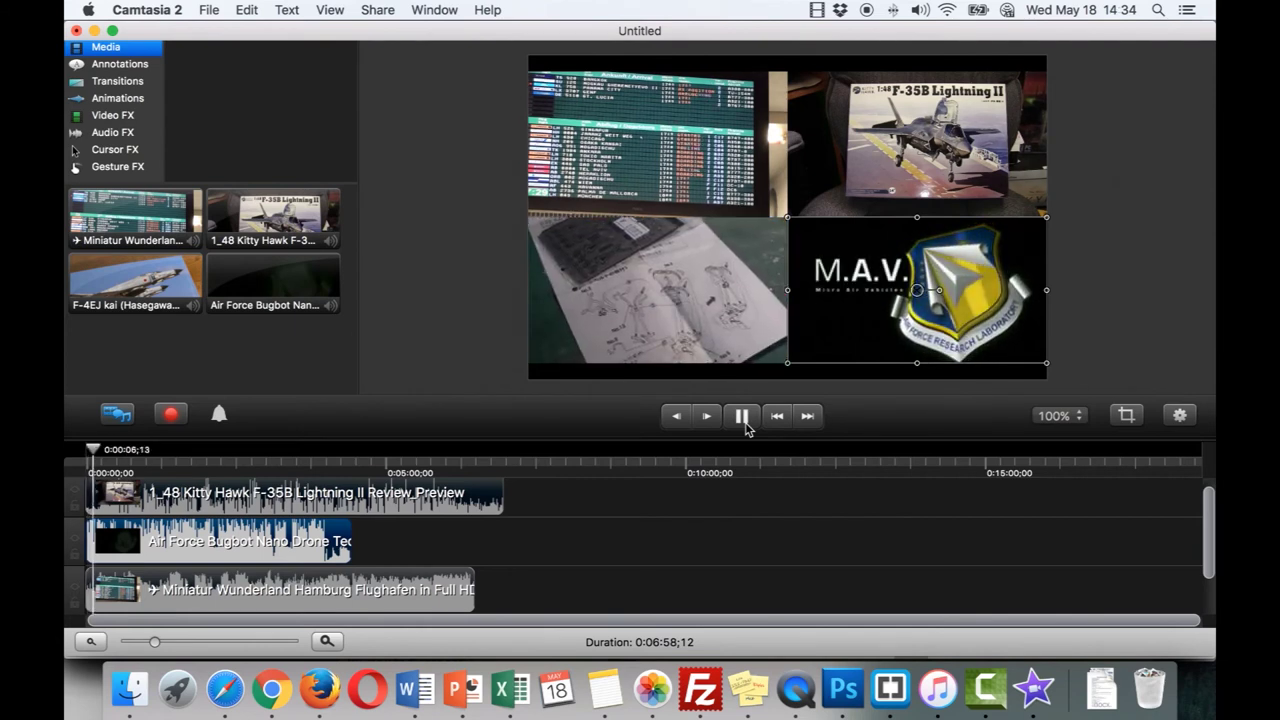
click(744, 424)
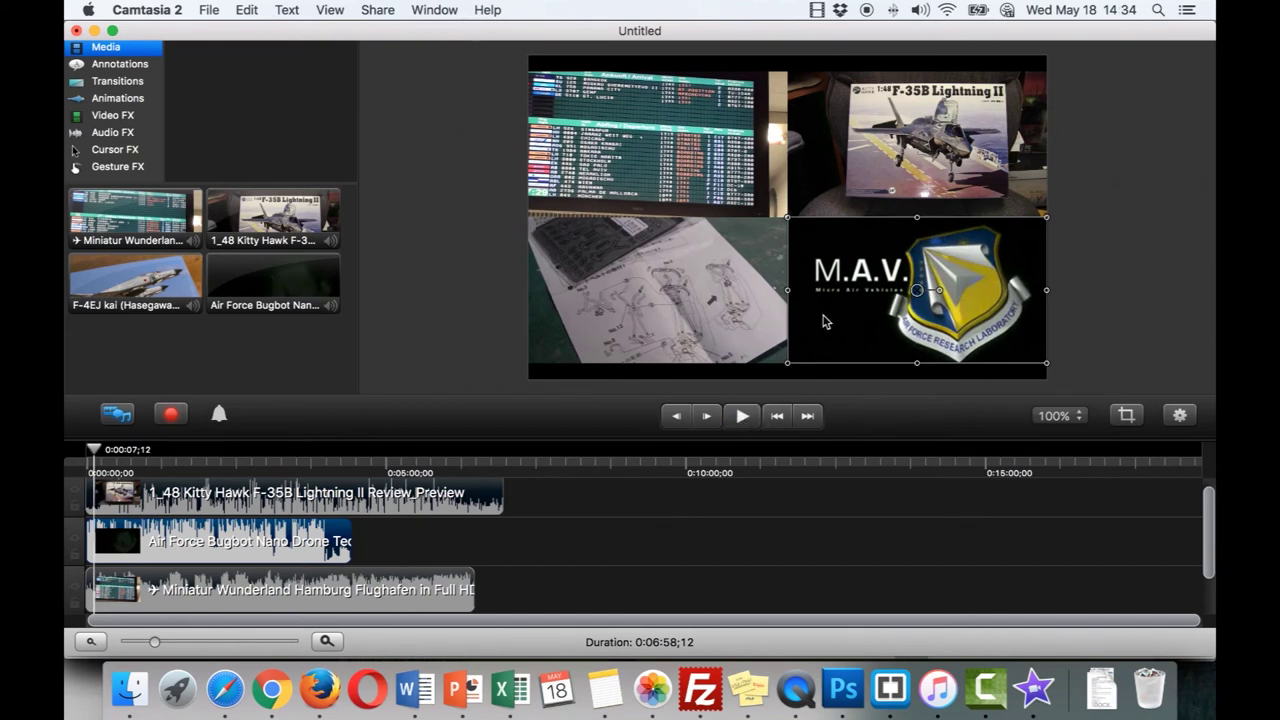
- Delete the Air Force Bugbot, Kitty Hawk and F-4EJ kai clips from the timeline, and move the Miniatur Wunderland clip up one track
click(291, 542)
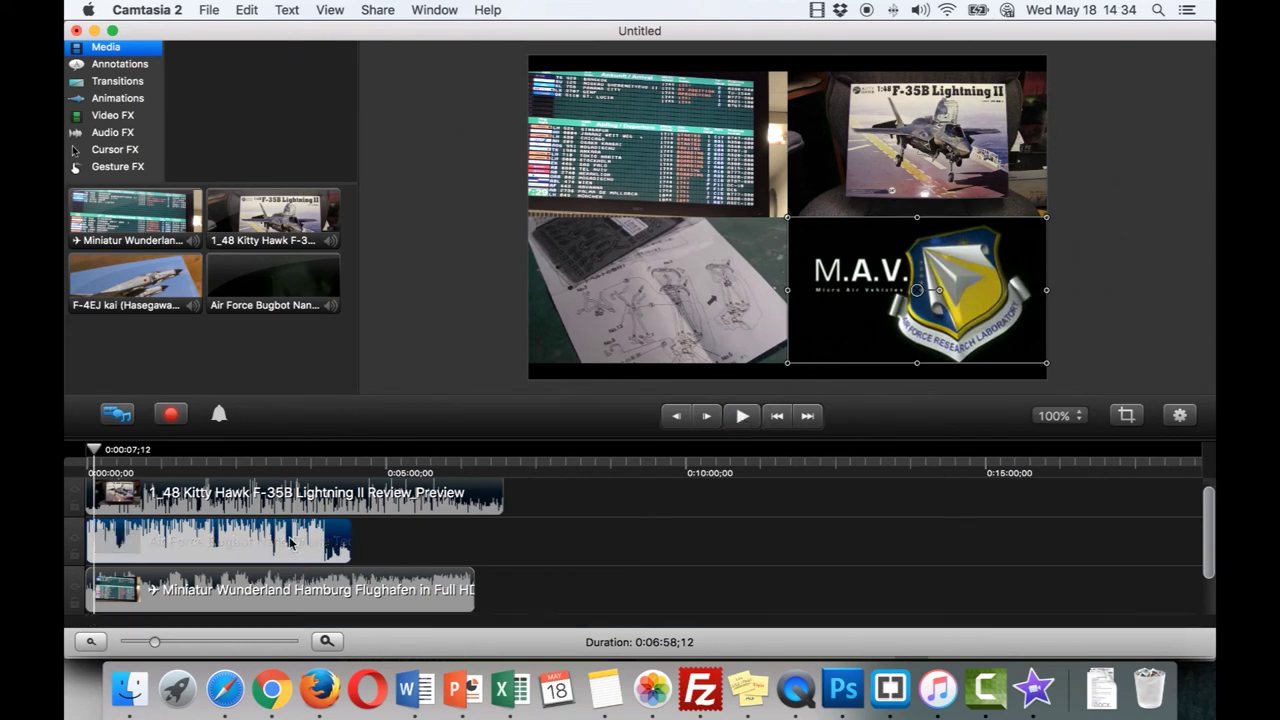
key(Delete)
drag(334, 591, 337, 537)
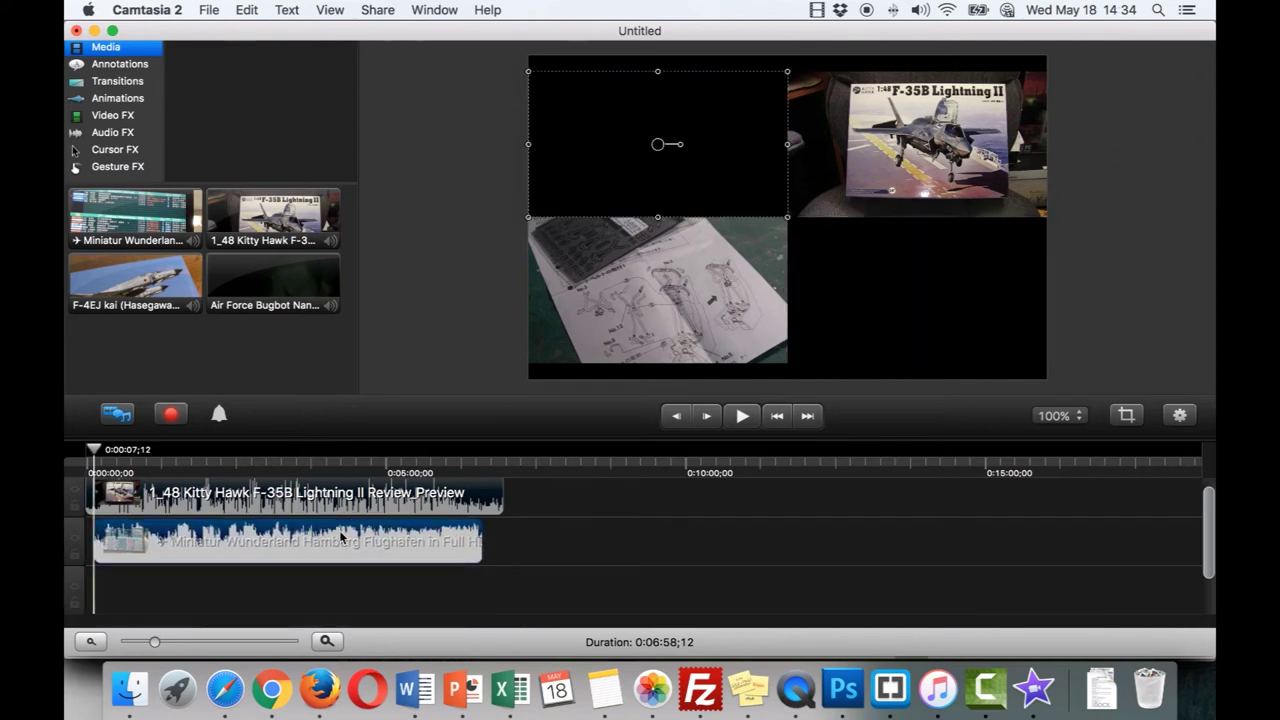
click(380, 498)
key(Delete)
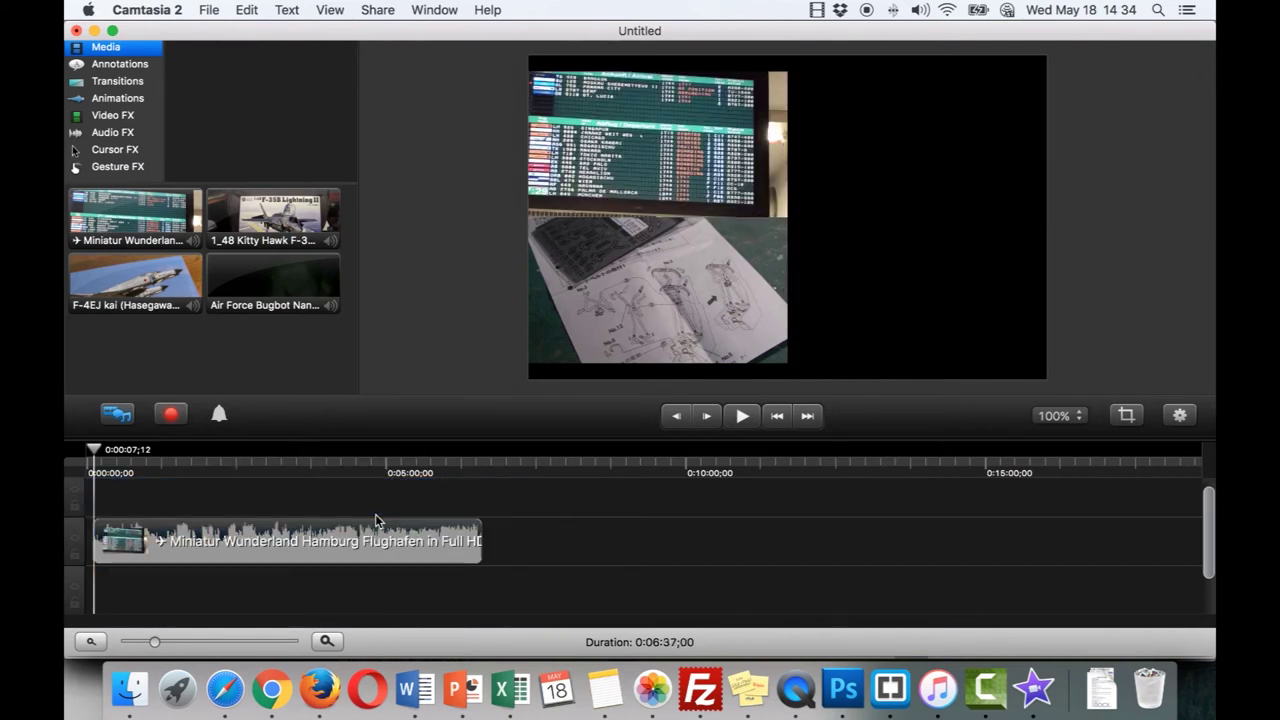
scroll(290, 575, down, 2)
click(205, 588)
key(Delete)
- Reposition the Miniatur Wunderland clip to the timeline start on the second track, leaving the first track empty
click(314, 500)
scroll(316, 540, up, 2)
drag(313, 528, 120, 463)
scroll(80, 455, down, 2)
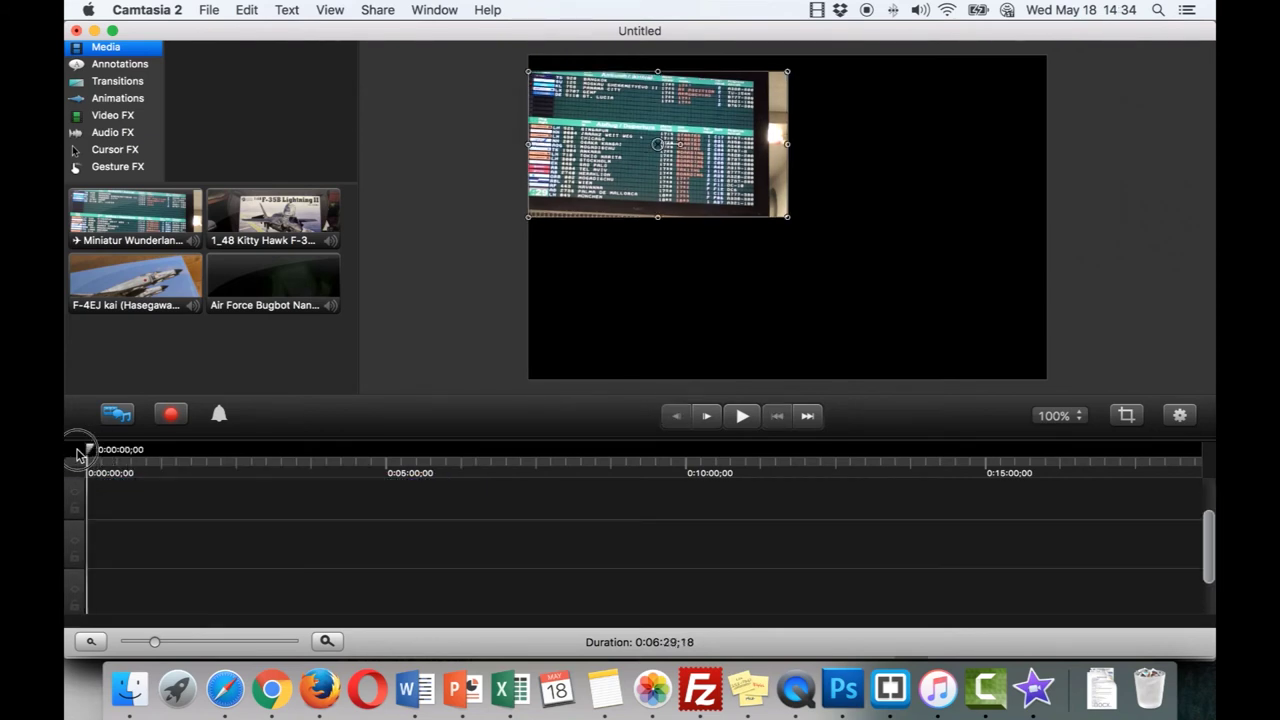
click(143, 528)
scroll(200, 548, up, 1)
scroll(200, 548, up, 1)
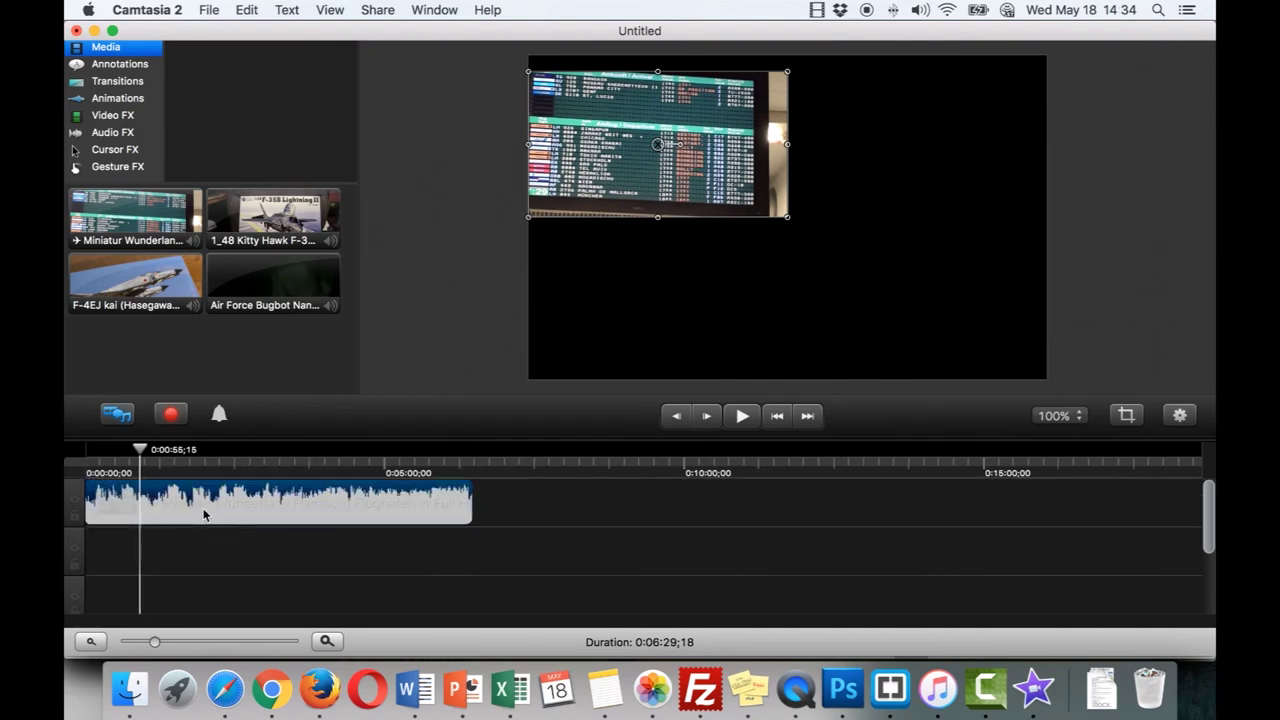
click(200, 552)
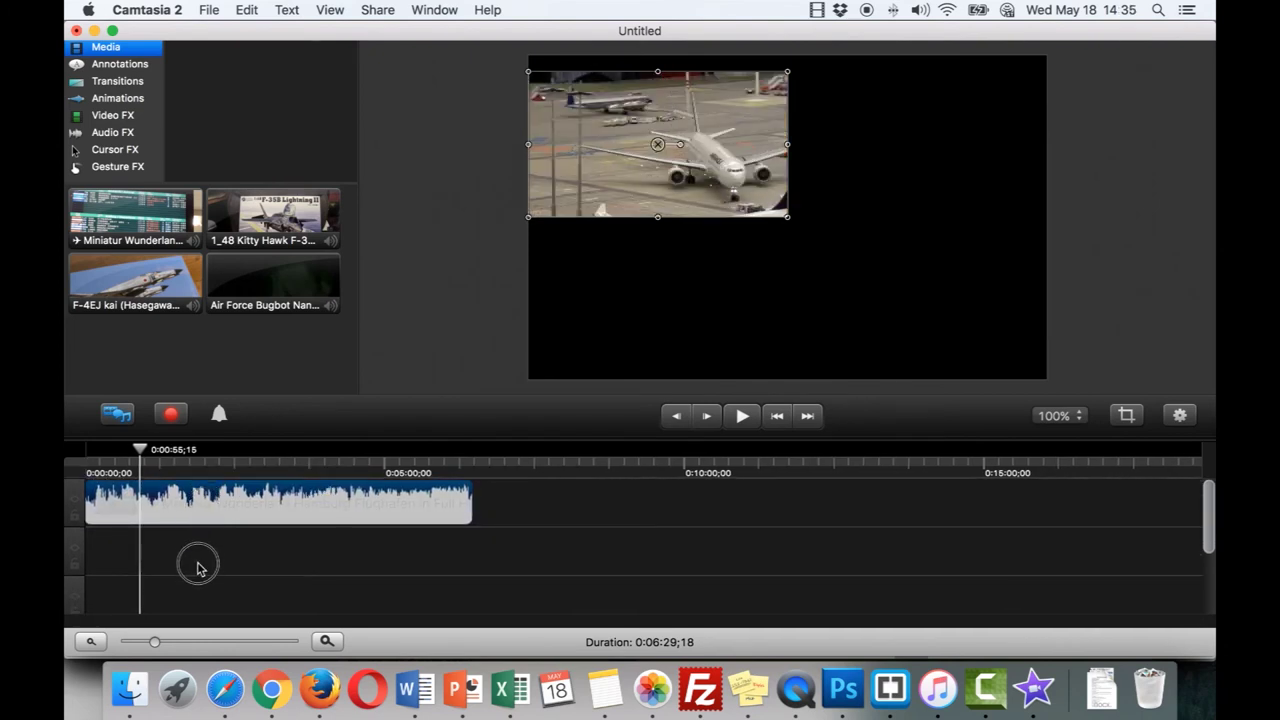
drag(203, 518, 200, 549)
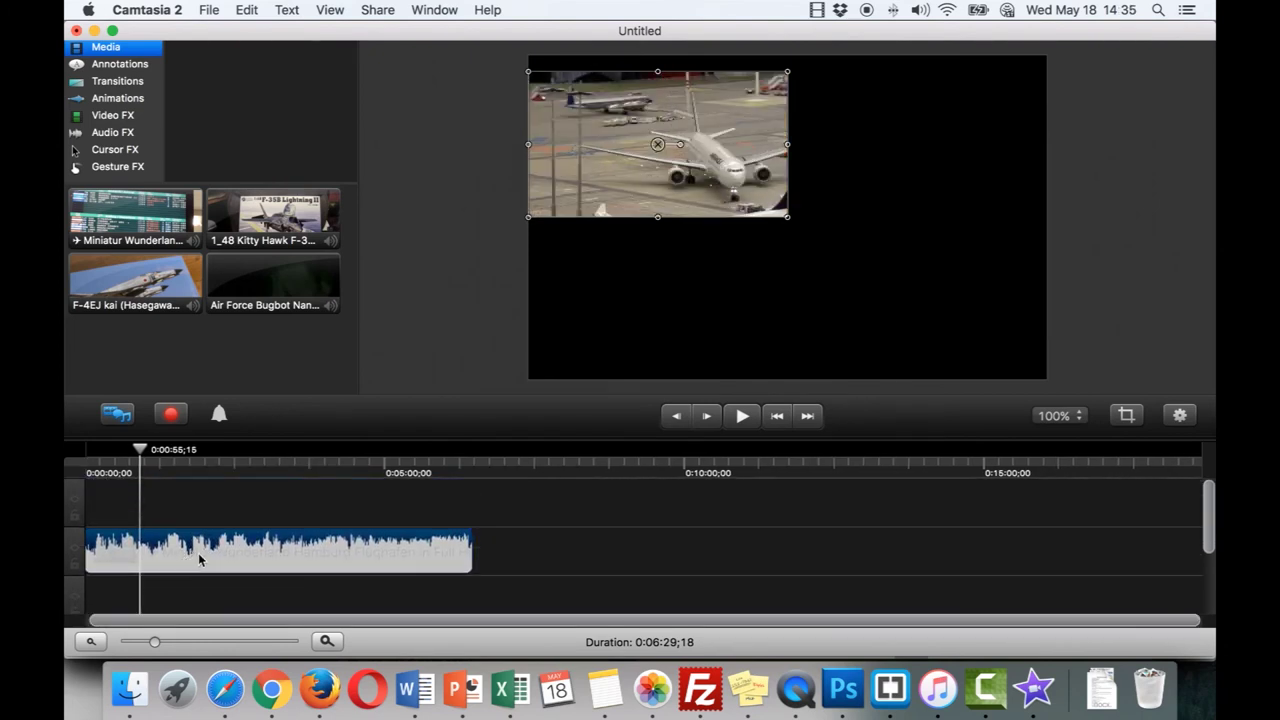
click(217, 505)
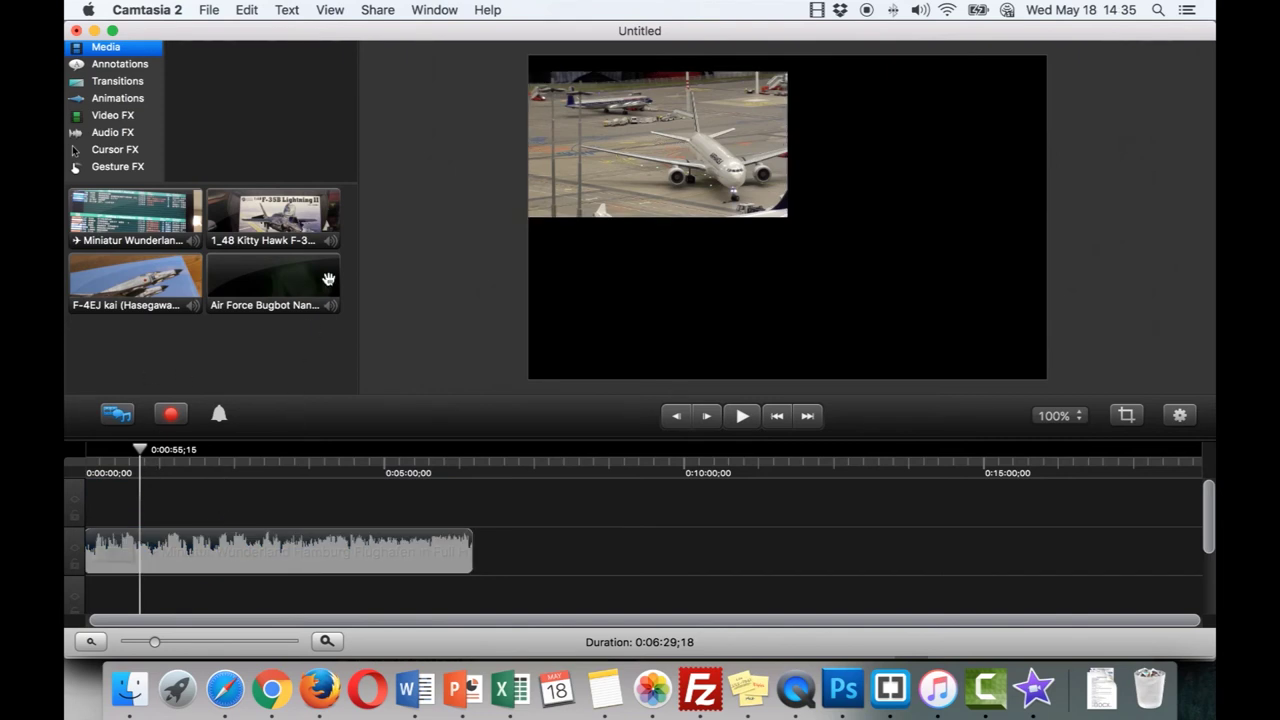
- Enlarge the Miniatur Wunderland clip to the full canvas width
click(697, 185)
drag(787, 218, 993, 355)
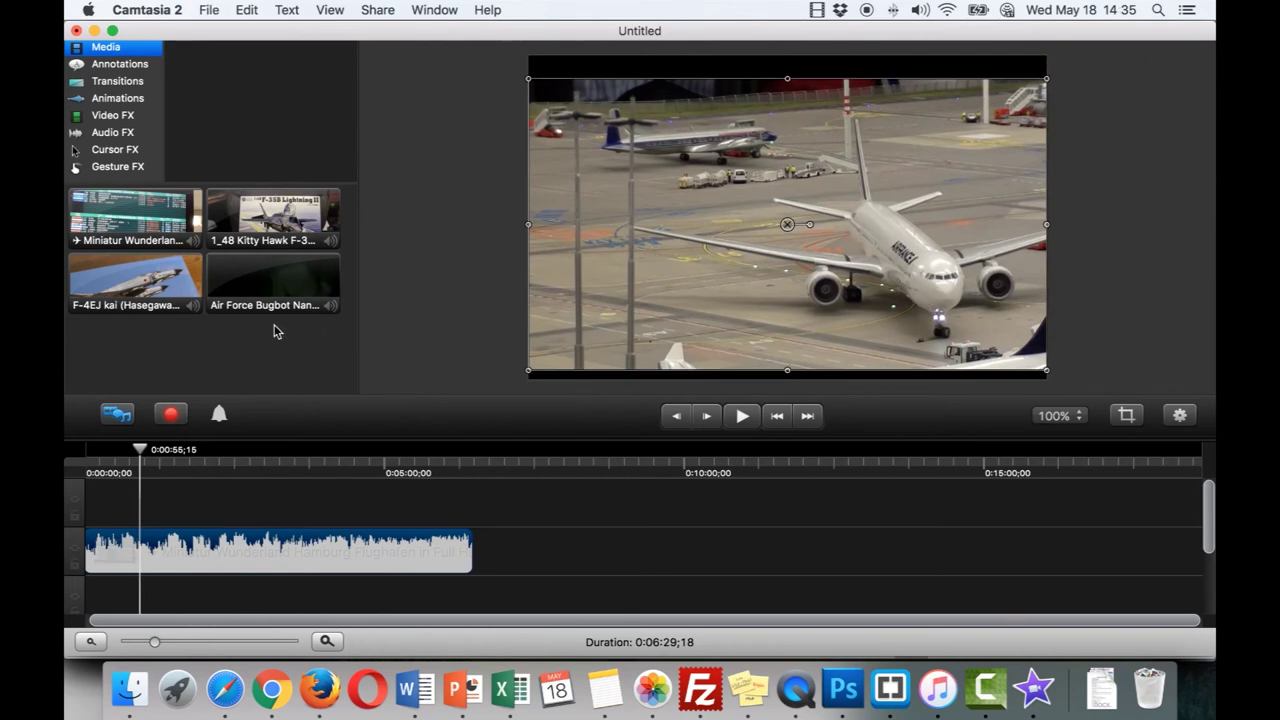
- Import the bang-bien.jpg image from the Desktop folder into the media bin
key(super+i)
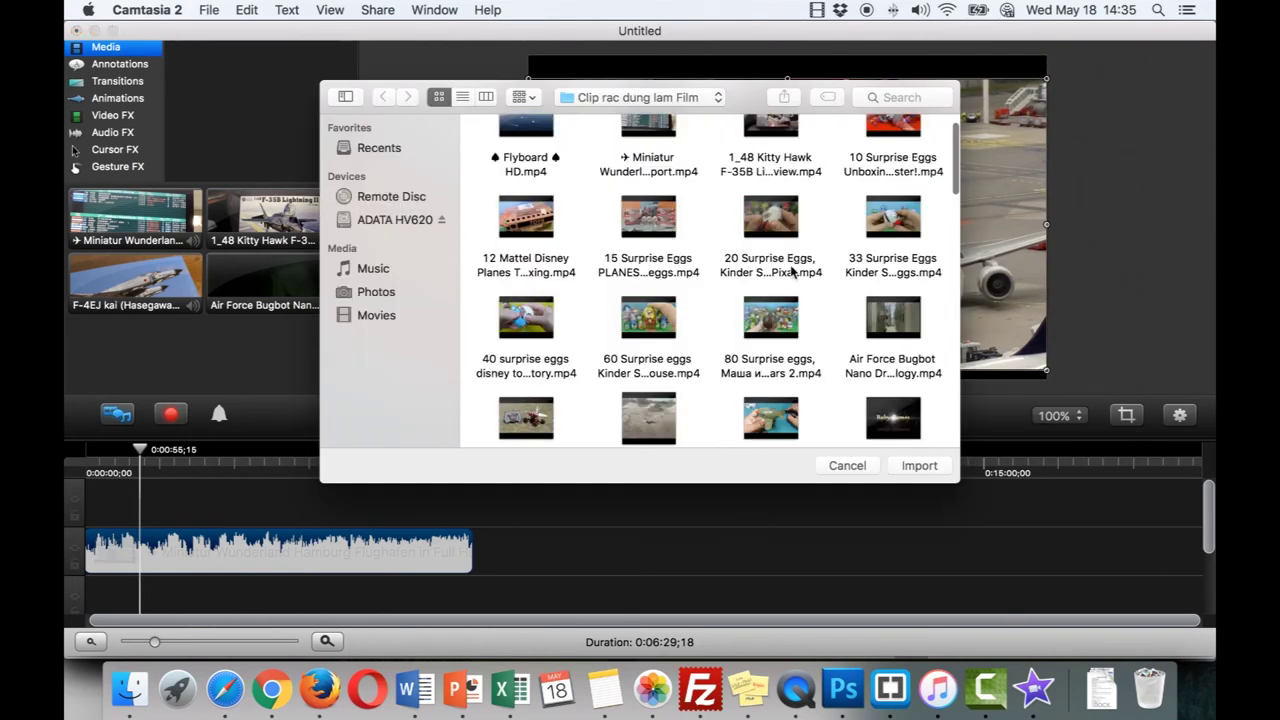
click(623, 98)
click(615, 212)
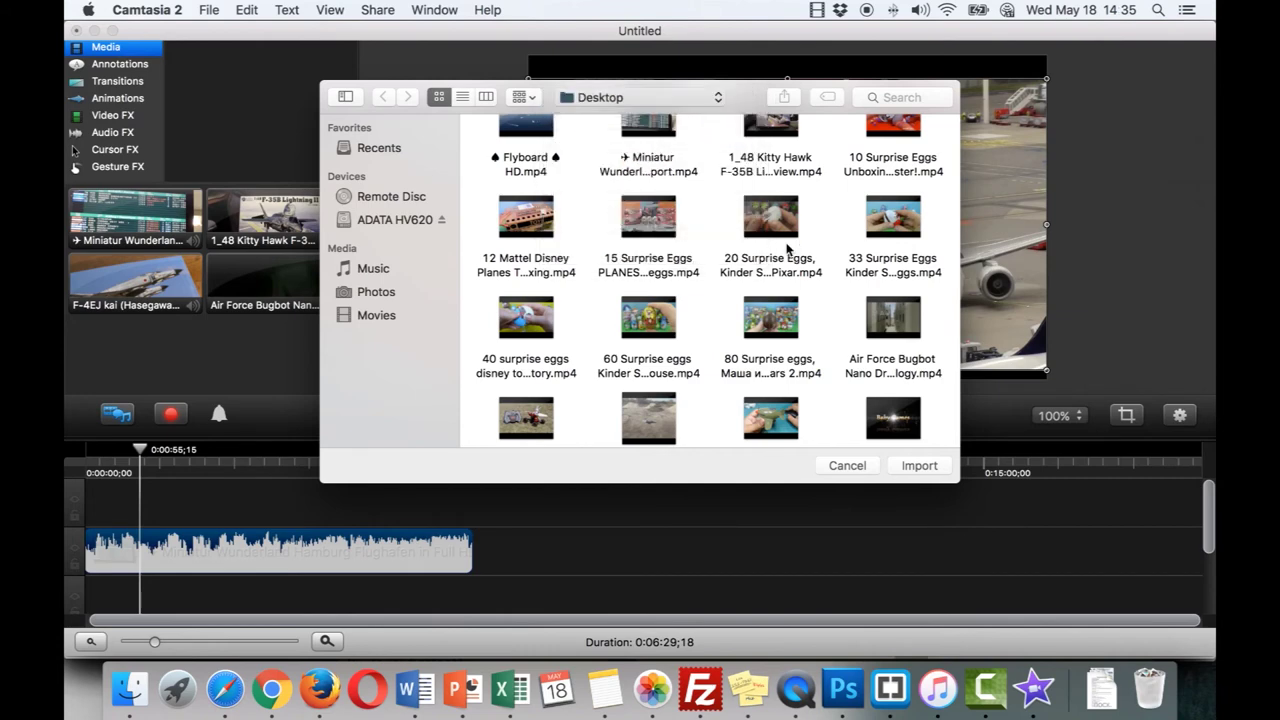
click(650, 158)
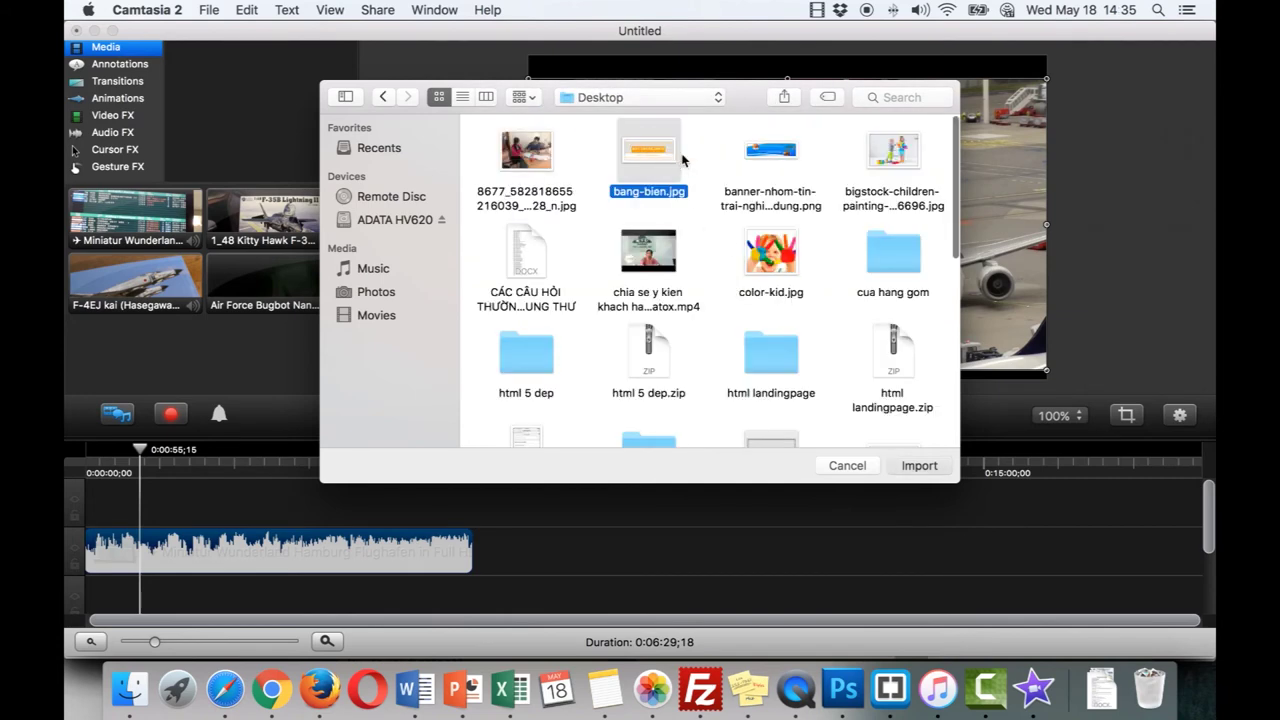
double_click(680, 165)
- Place bang-bien on the first track for the Miniatur Wunderland clip's full length and shrink it into the canvas's upper-right corner
click(141, 359)
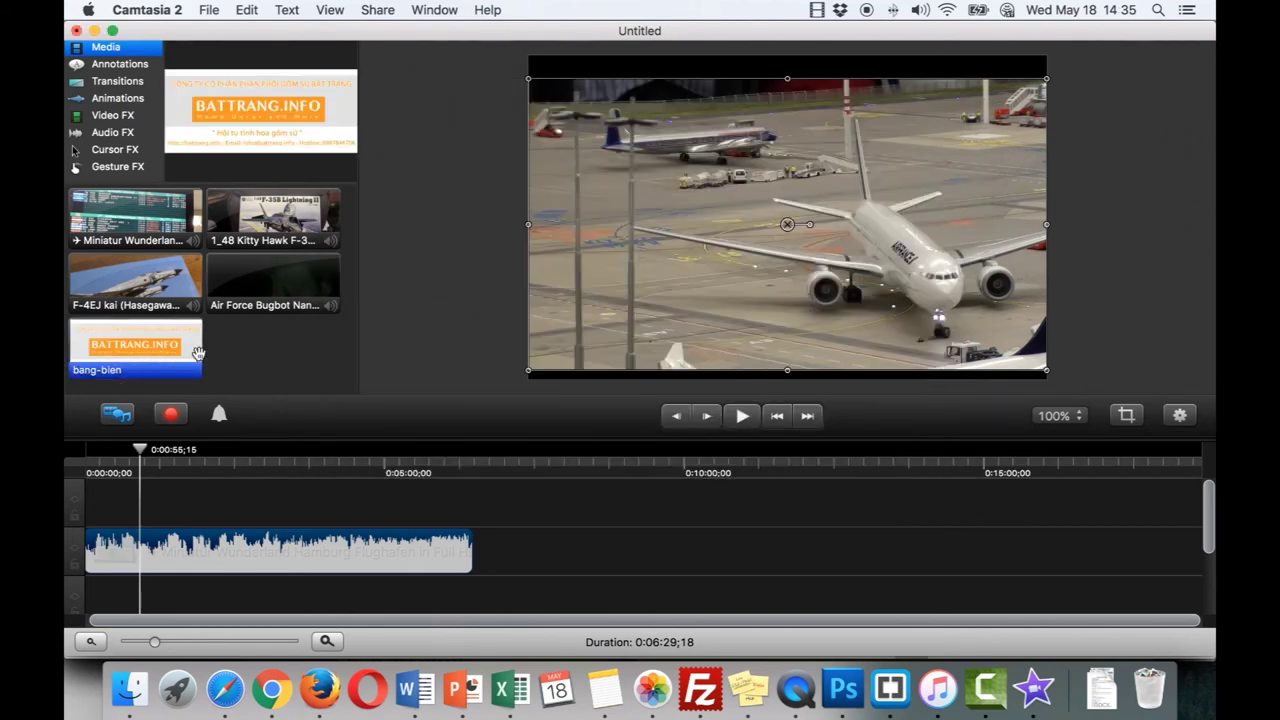
drag(172, 350, 472, 520)
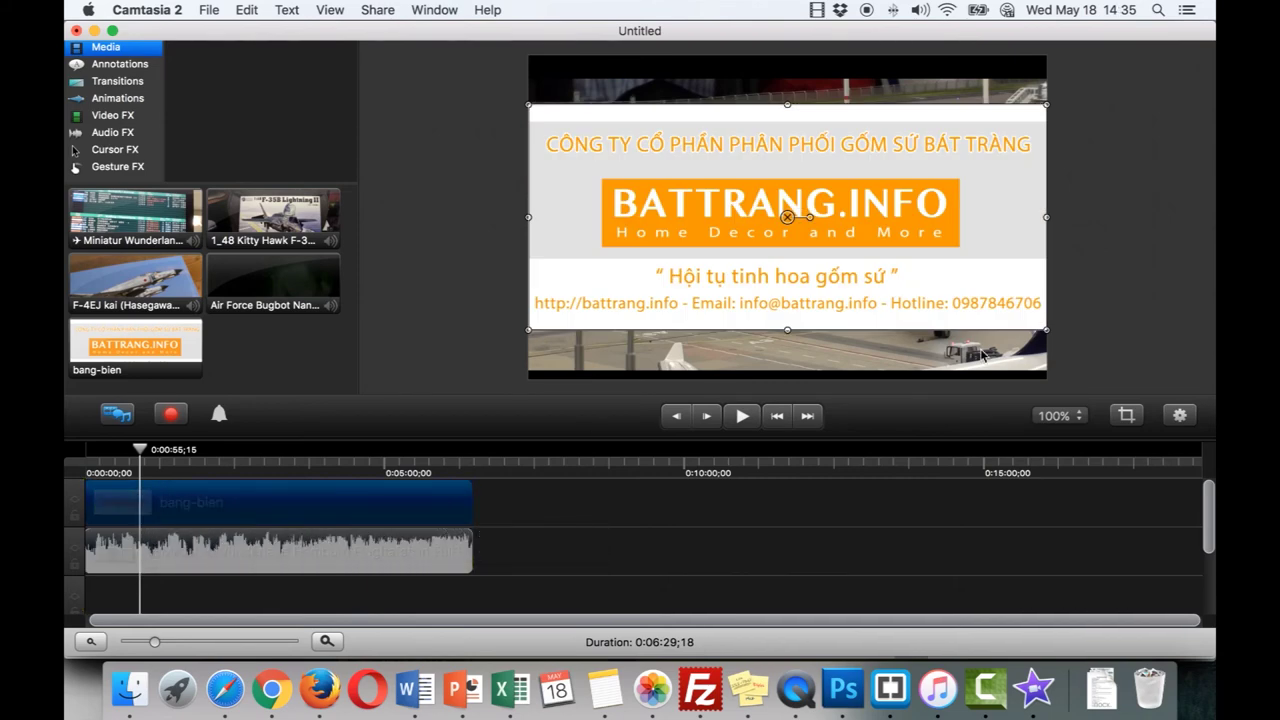
drag(1047, 331, 986, 82)
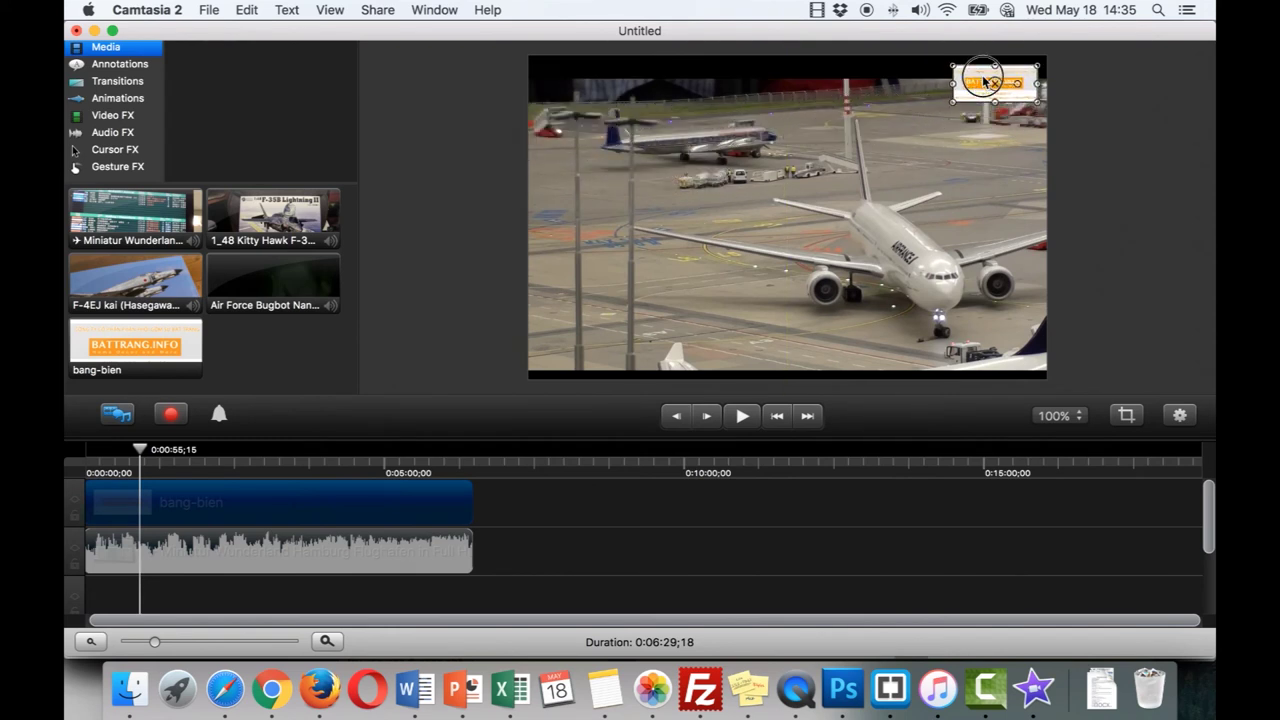
click(1105, 176)
- Preview the logo overlay from the timeline start and again from about 0:01:25
drag(140, 452, 88, 450)
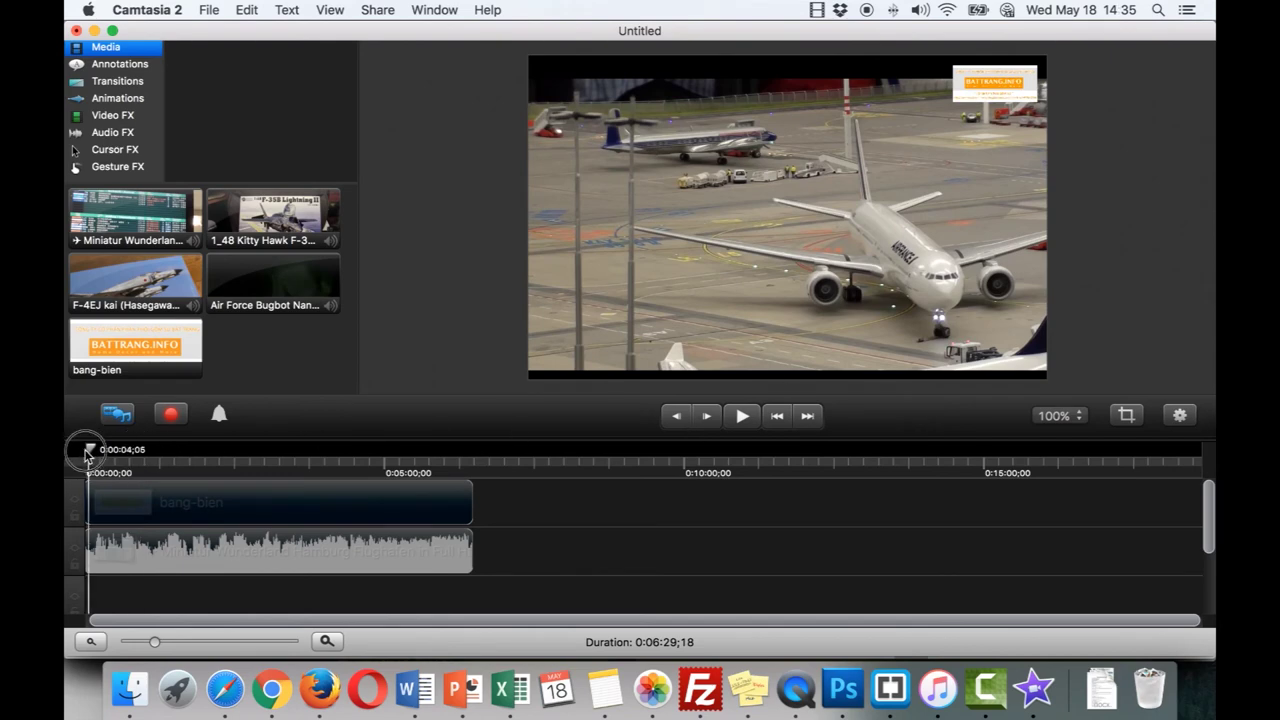
click(743, 417)
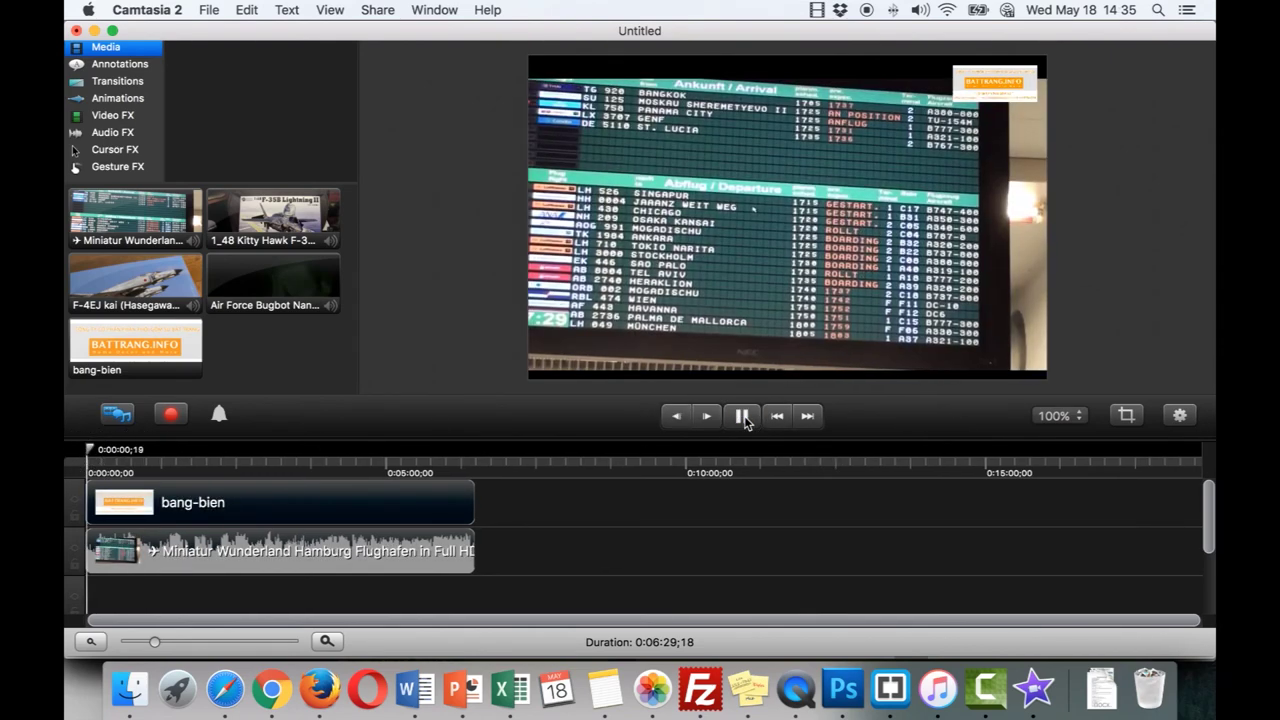
click(335, 561)
drag(90, 450, 177, 455)
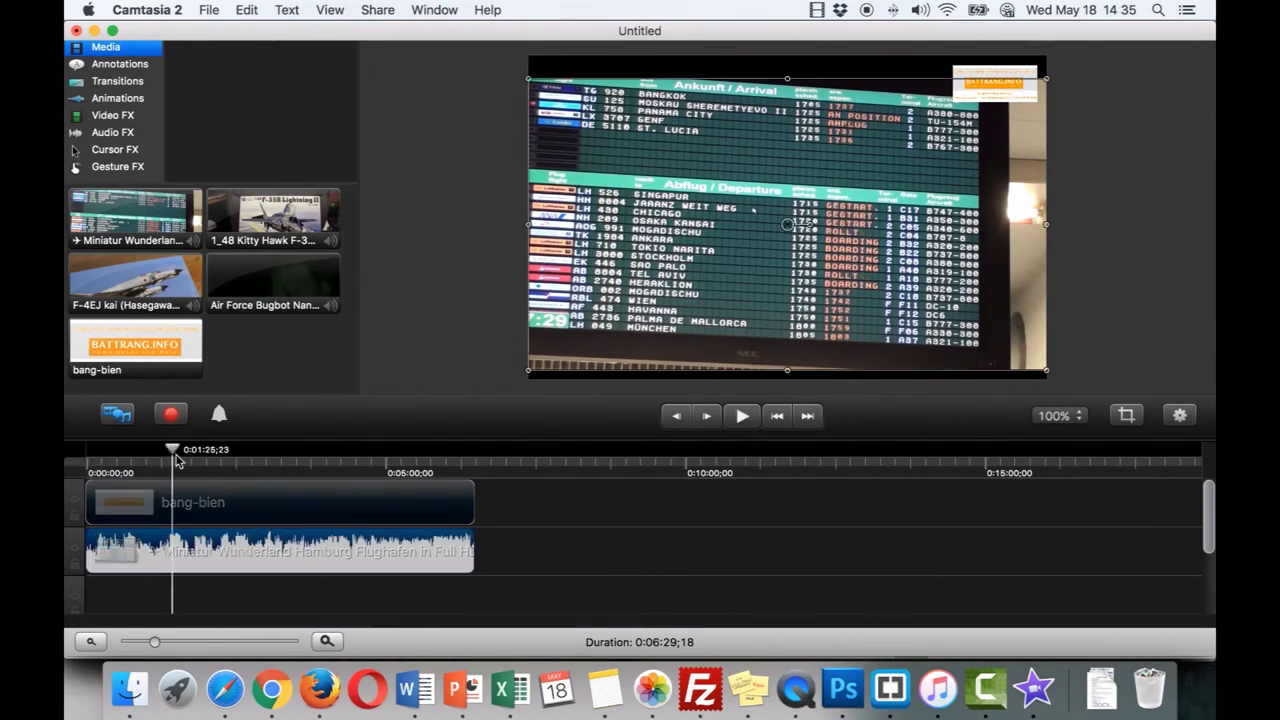
click(743, 417)
click(743, 417)
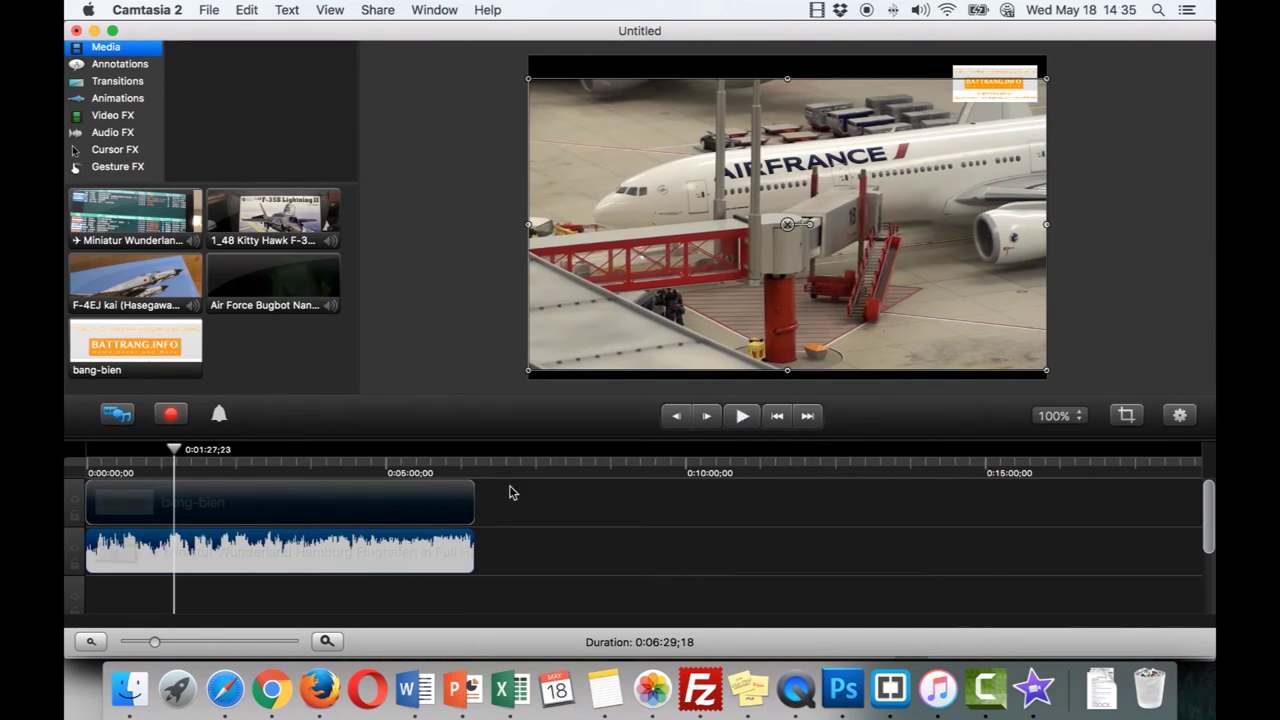
- Set the Miniatur Wunderland clip's audio volume to 0% and play it from the timeline start to check
click(1177, 416)
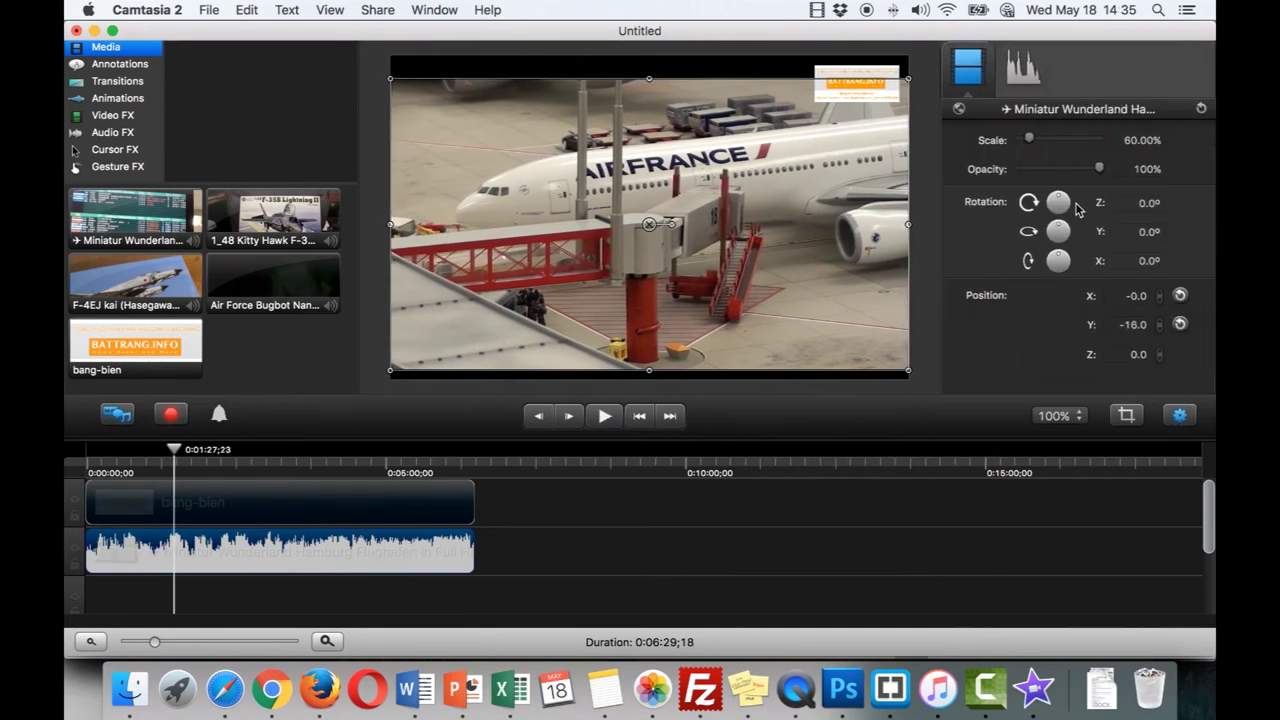
click(1018, 75)
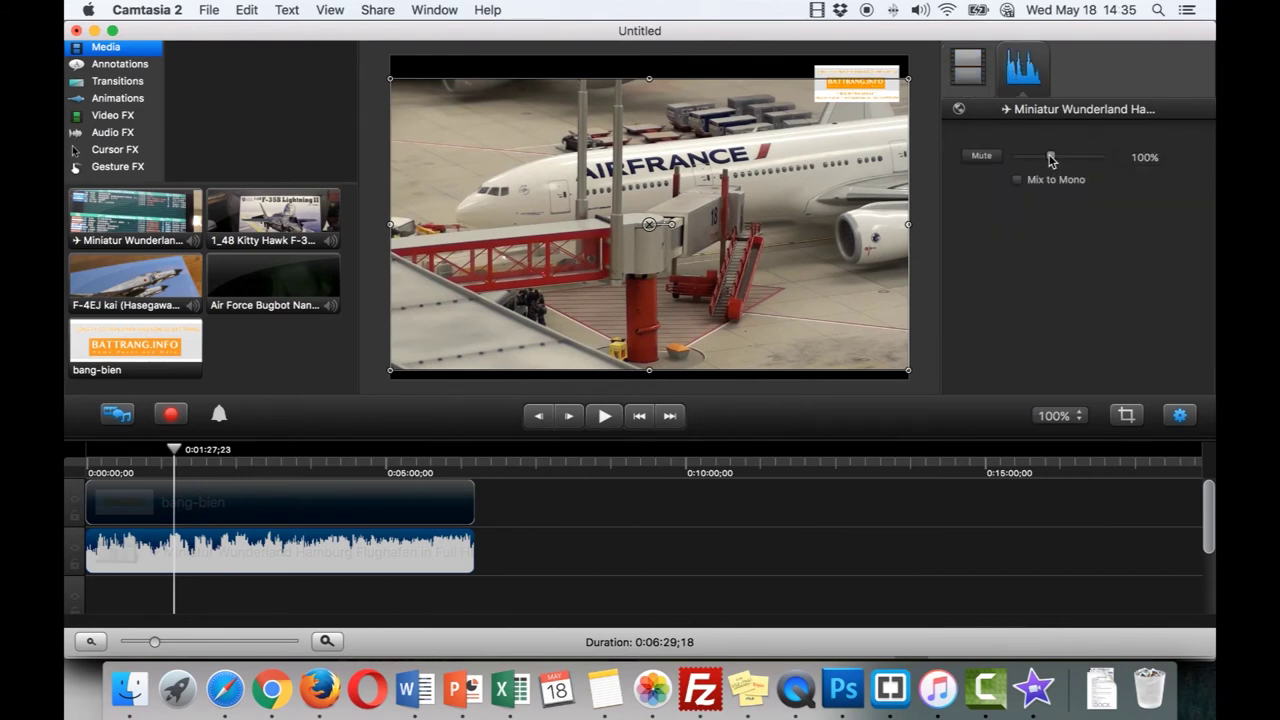
drag(1050, 158, 983, 166)
drag(174, 455, 88, 452)
click(604, 416)
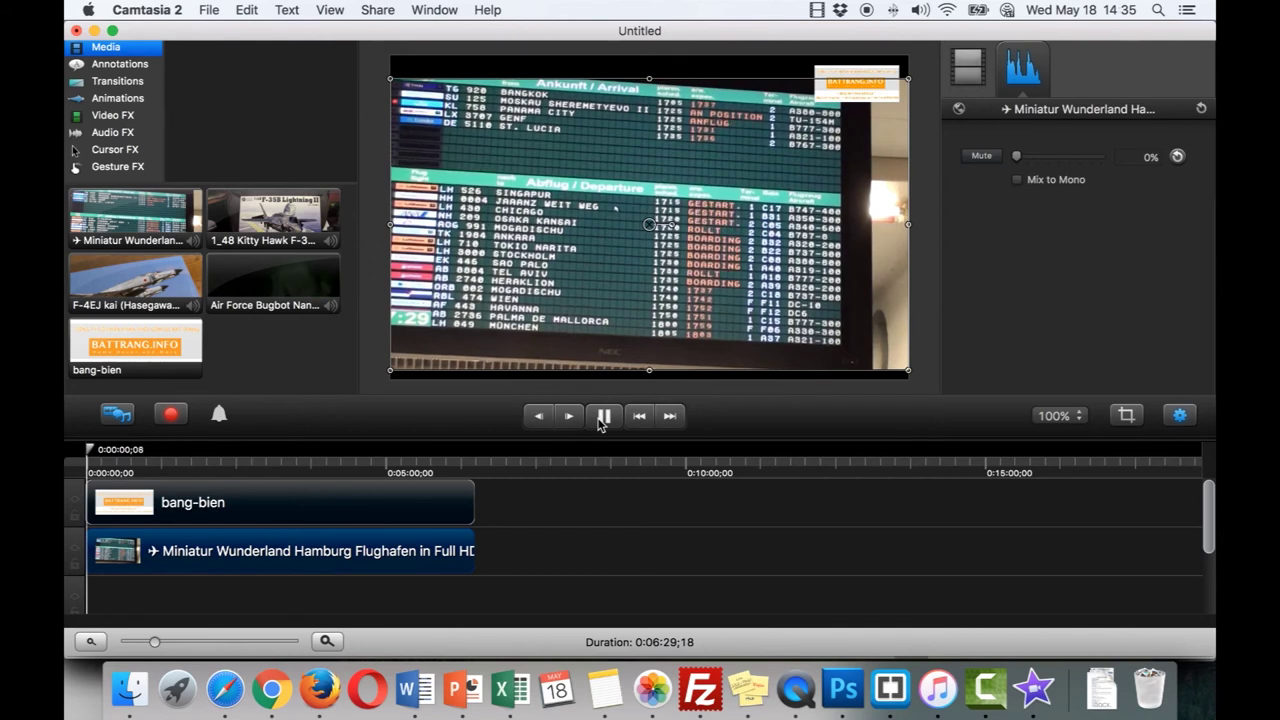
click(604, 416)
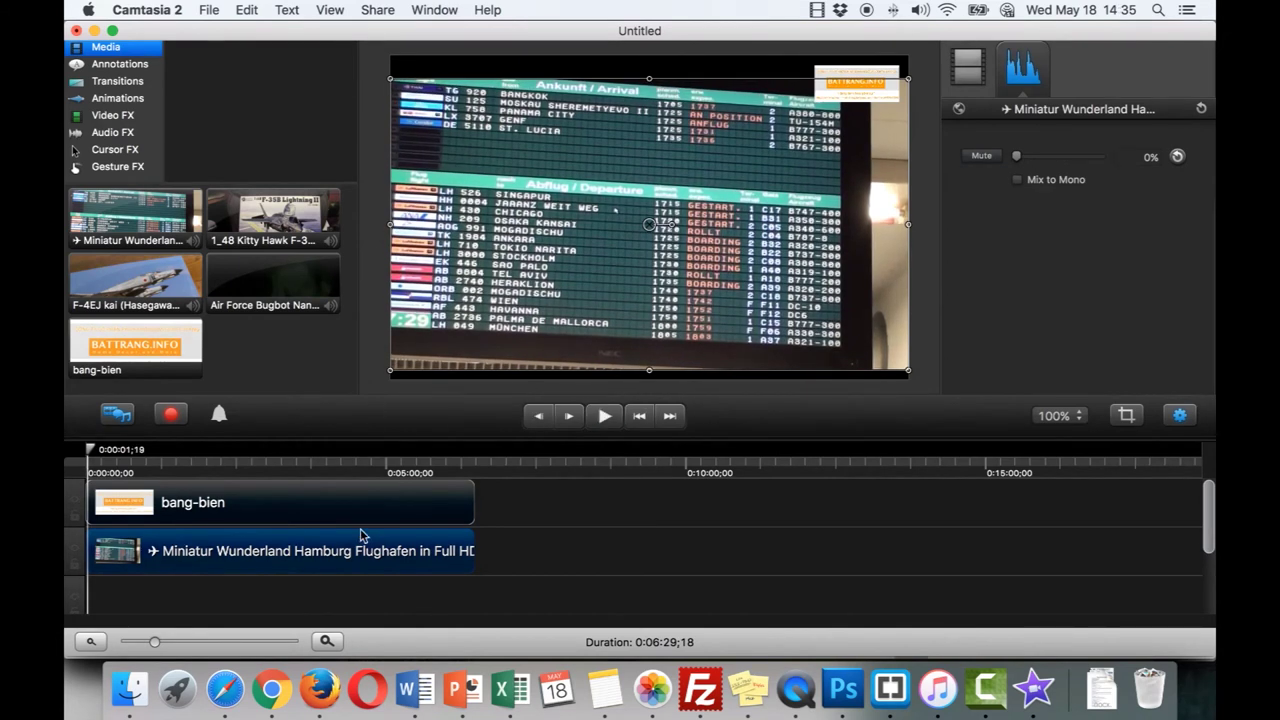
- Import Pumping_Irie.mp3 from the Nhac folder on the ADATA HV620 drive into the media bin
click(163, 606)
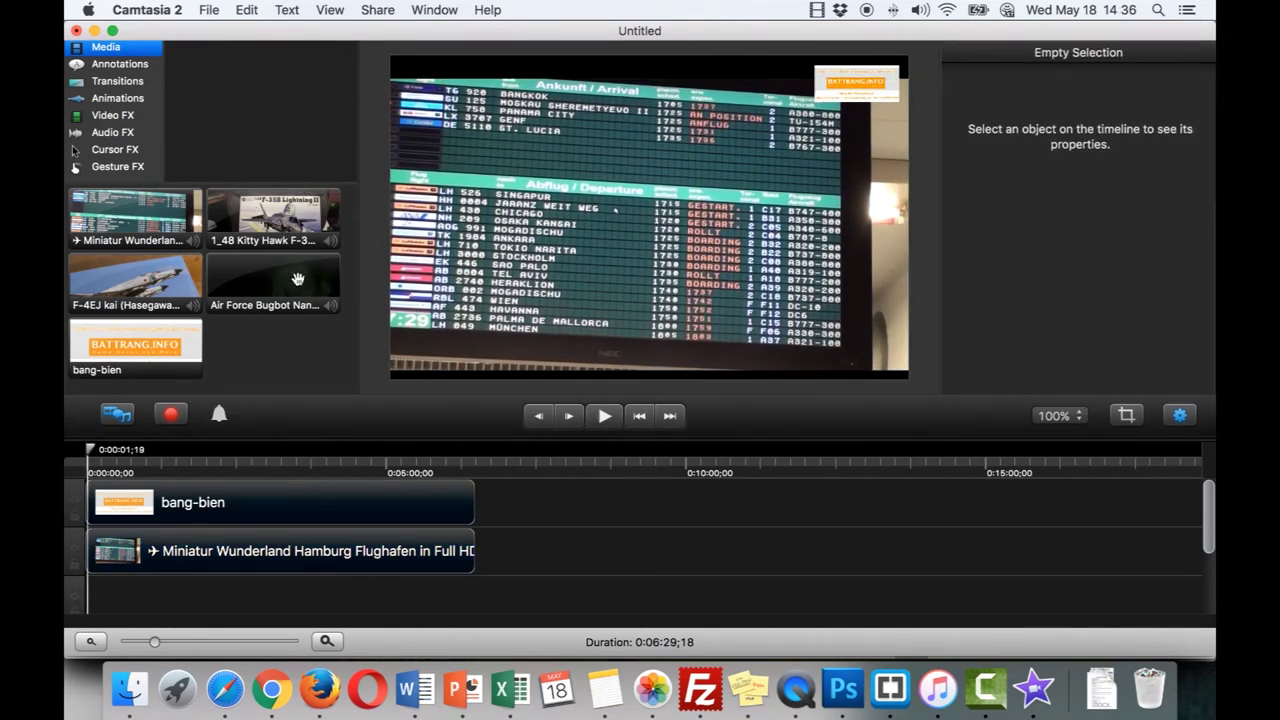
key(super+i)
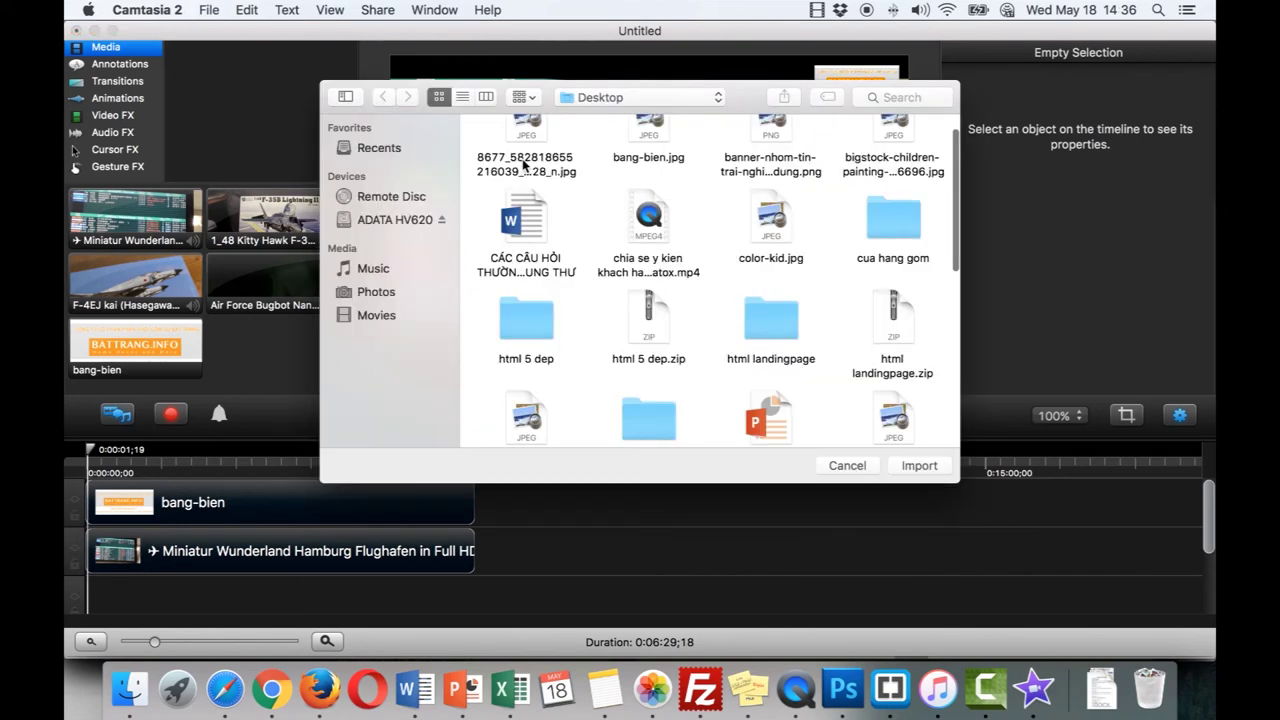
click(397, 222)
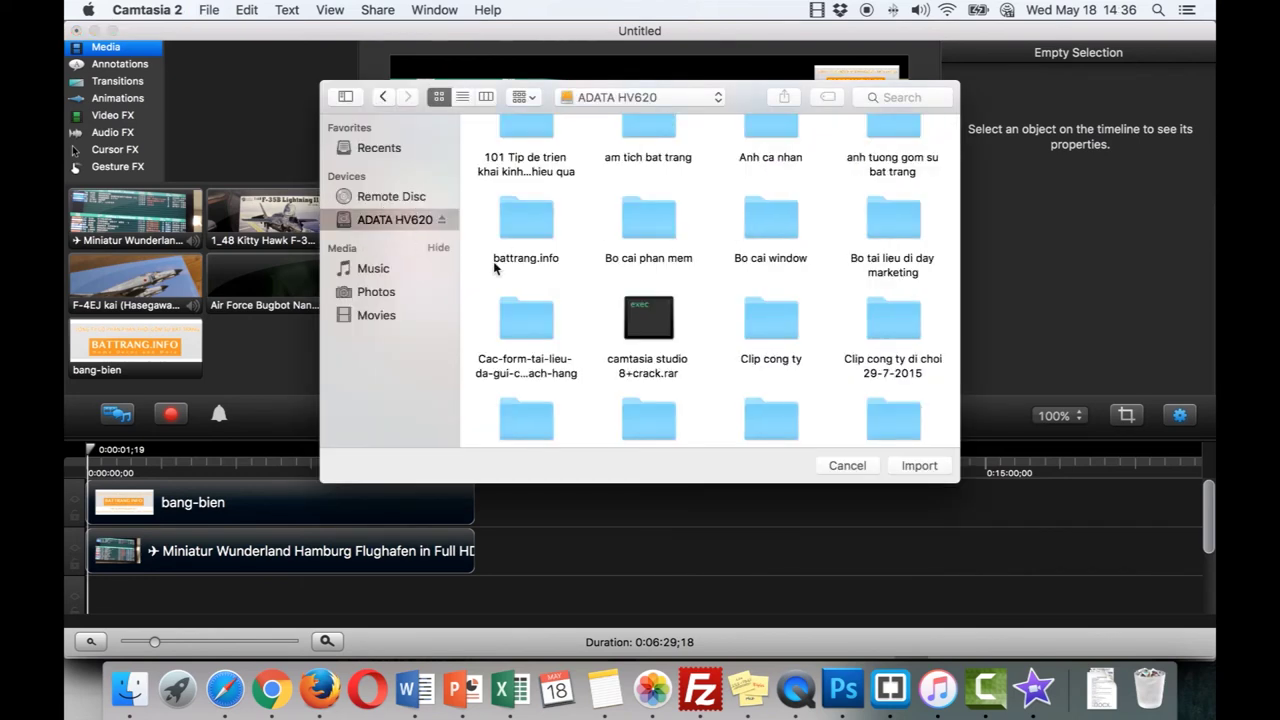
scroll(687, 314, down, 20)
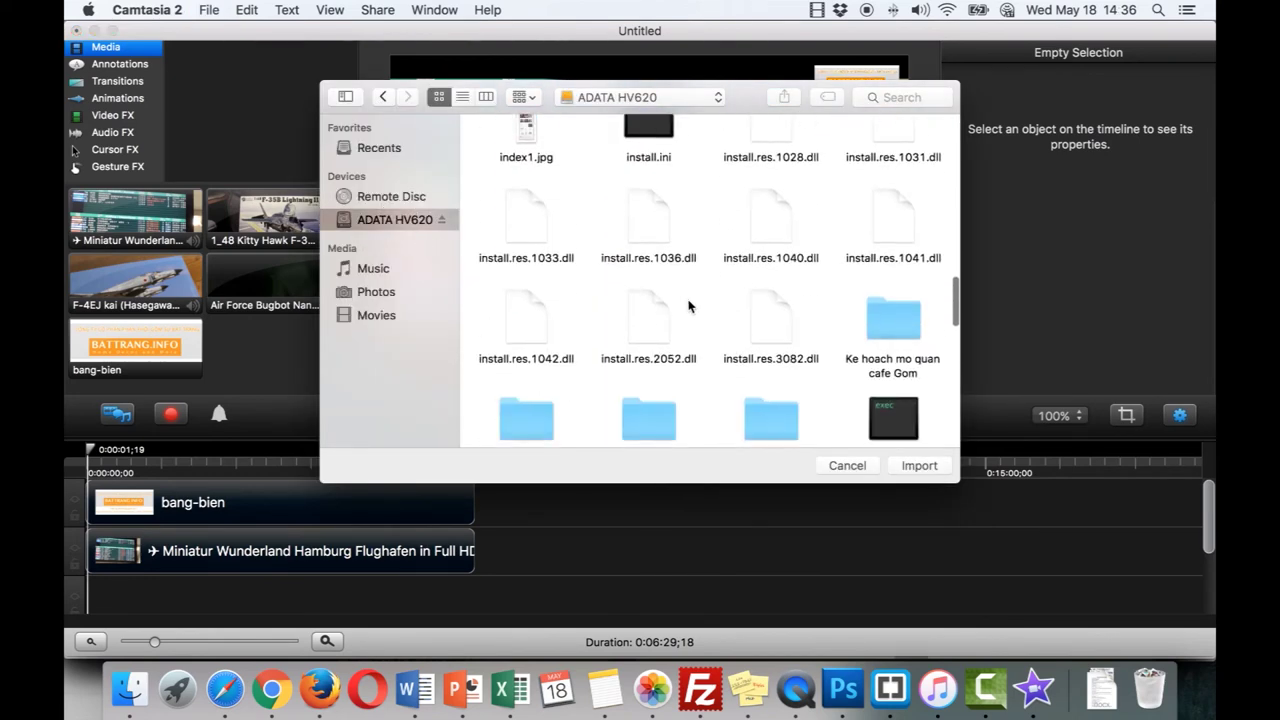
scroll(689, 307, up, 3)
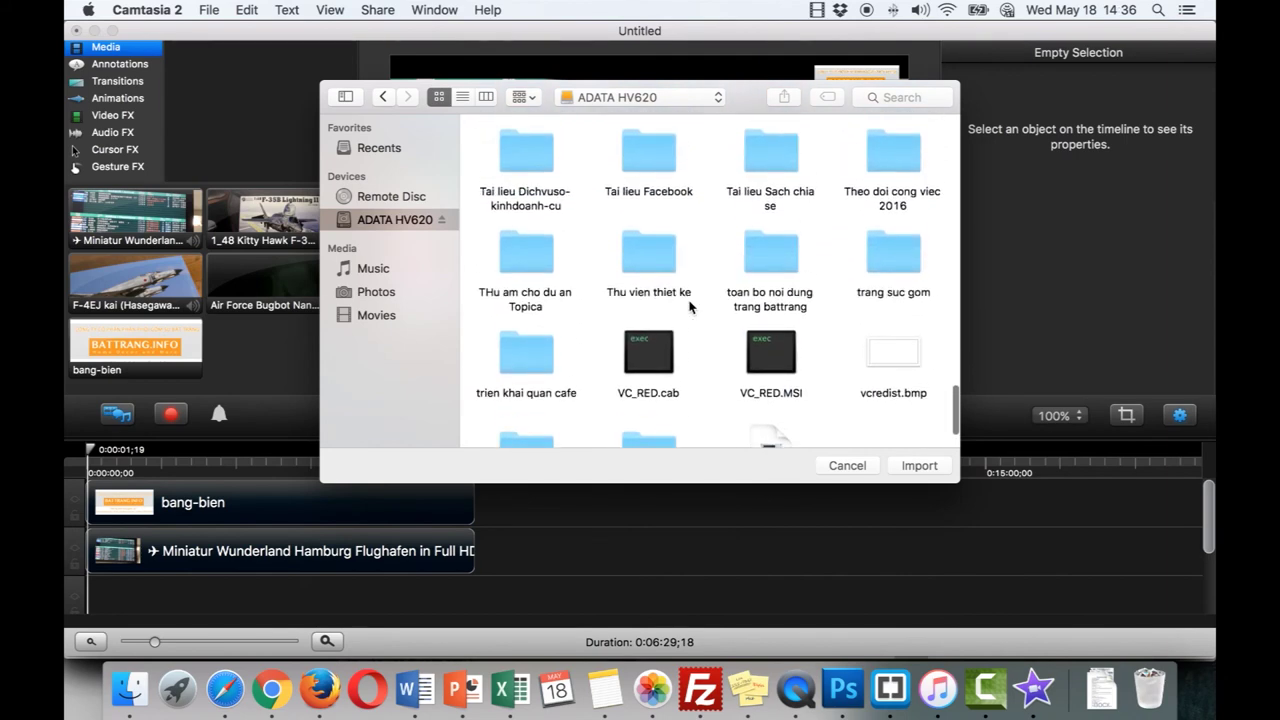
scroll(689, 308, up, 6)
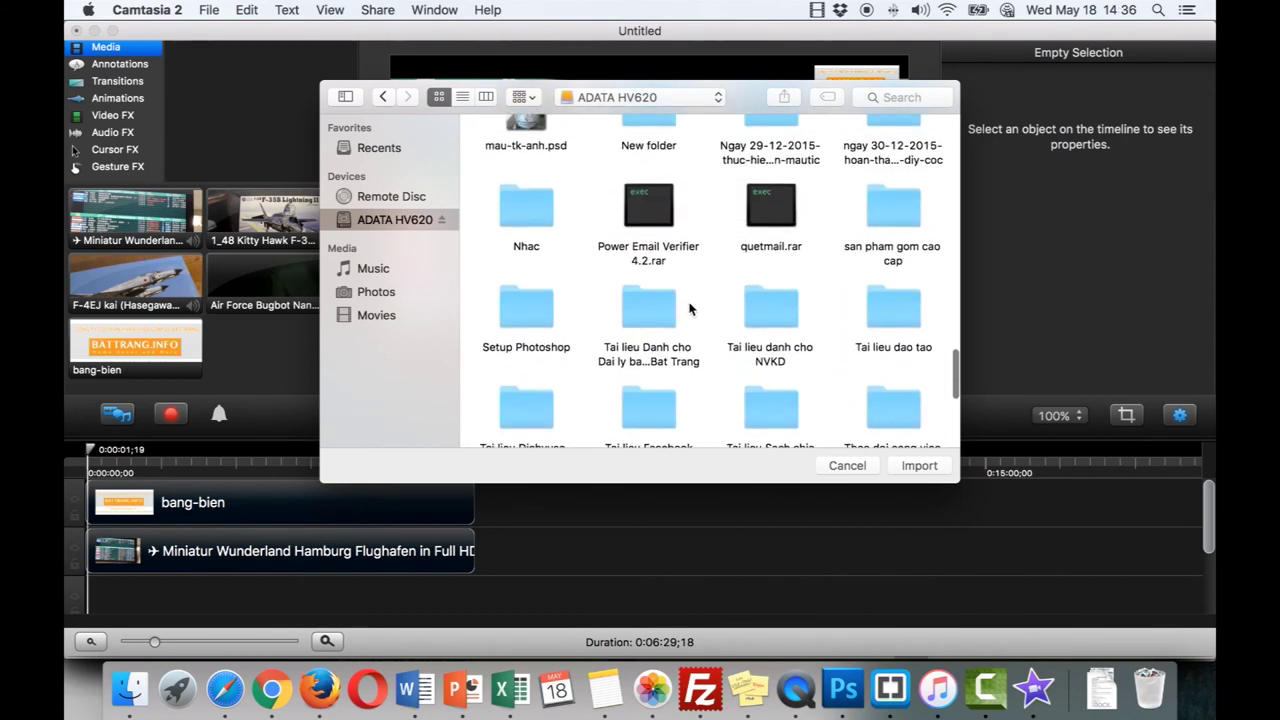
double_click(519, 267)
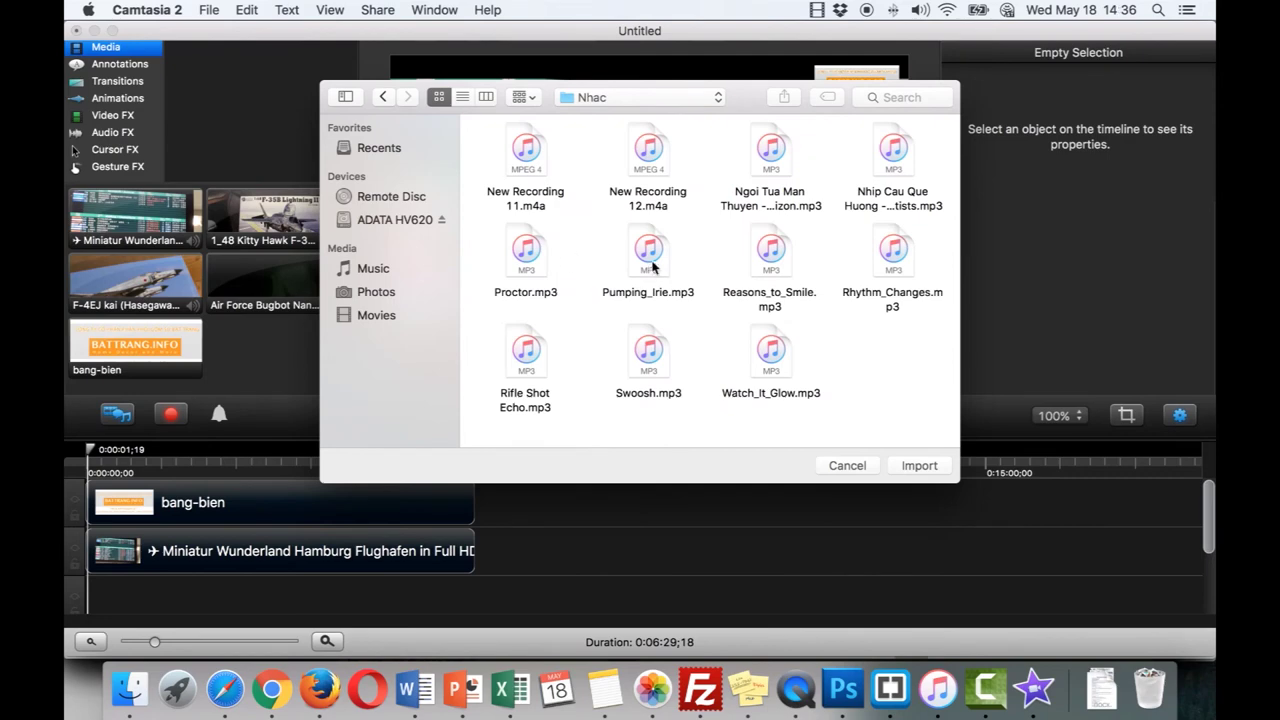
click(648, 255)
double_click(648, 262)
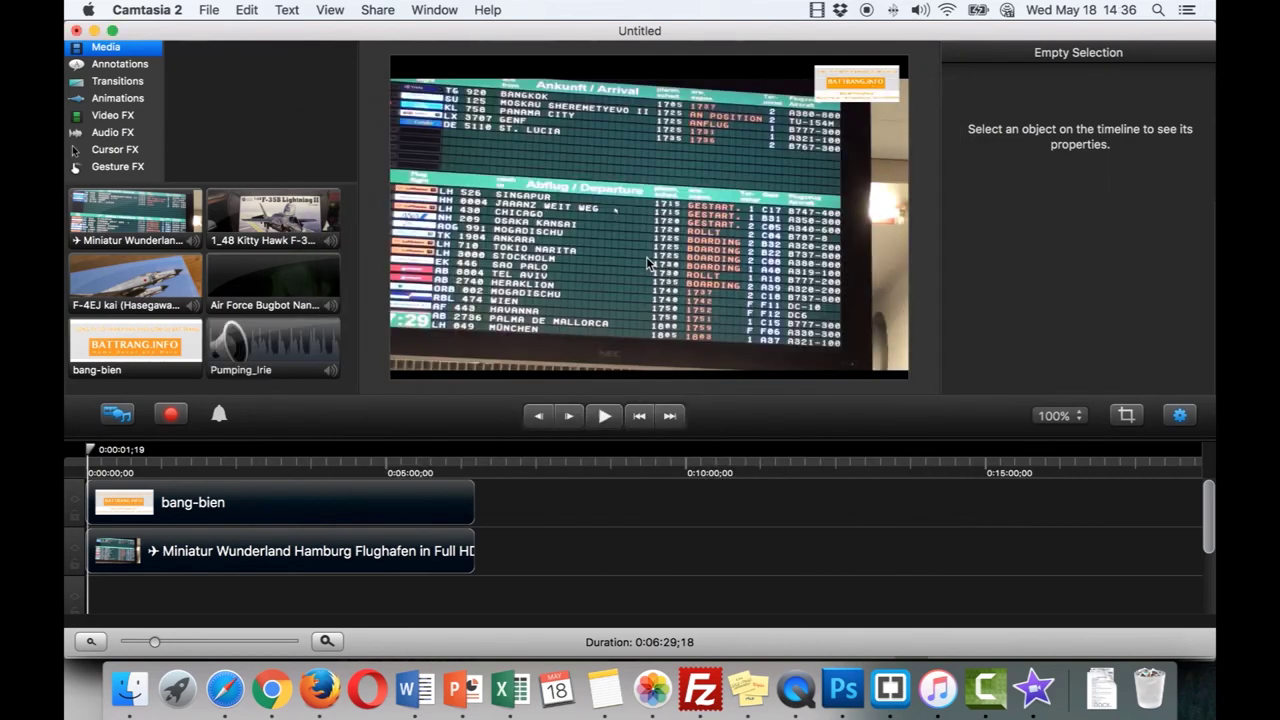
- Place the Pumping_Irie audio at the start of the third track and preview it
drag(283, 338, 110, 597)
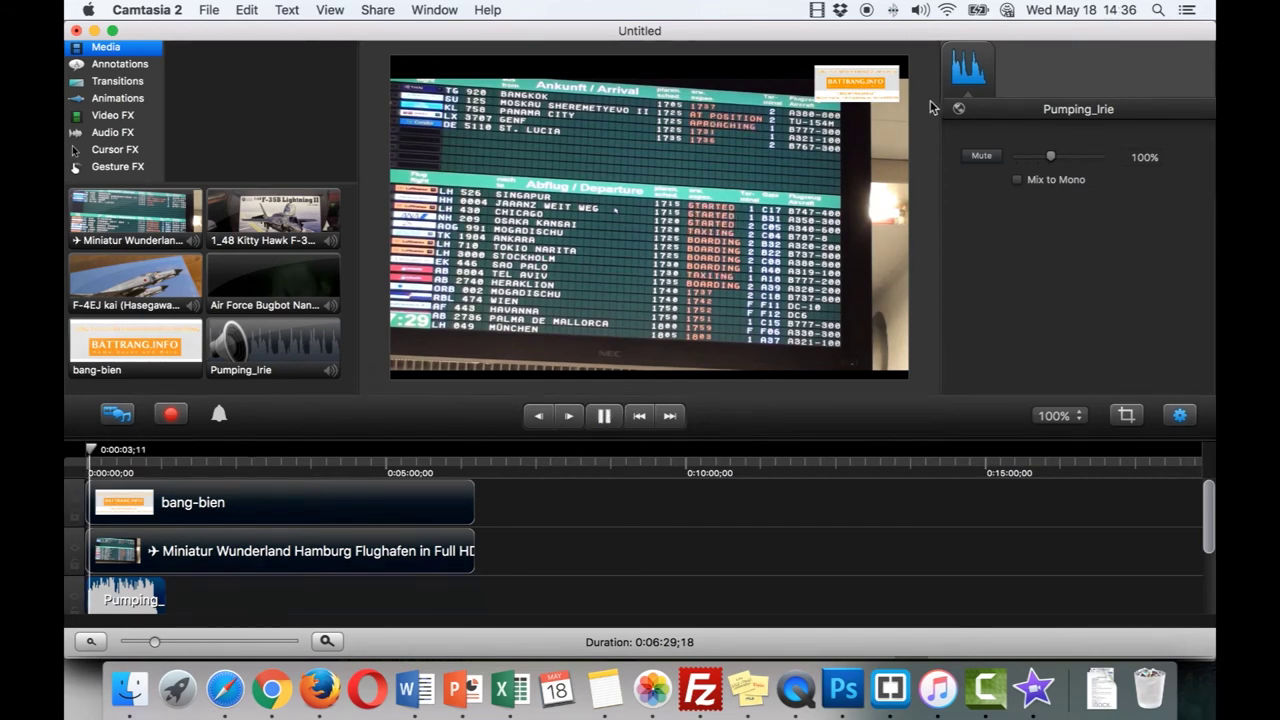
click(605, 417)
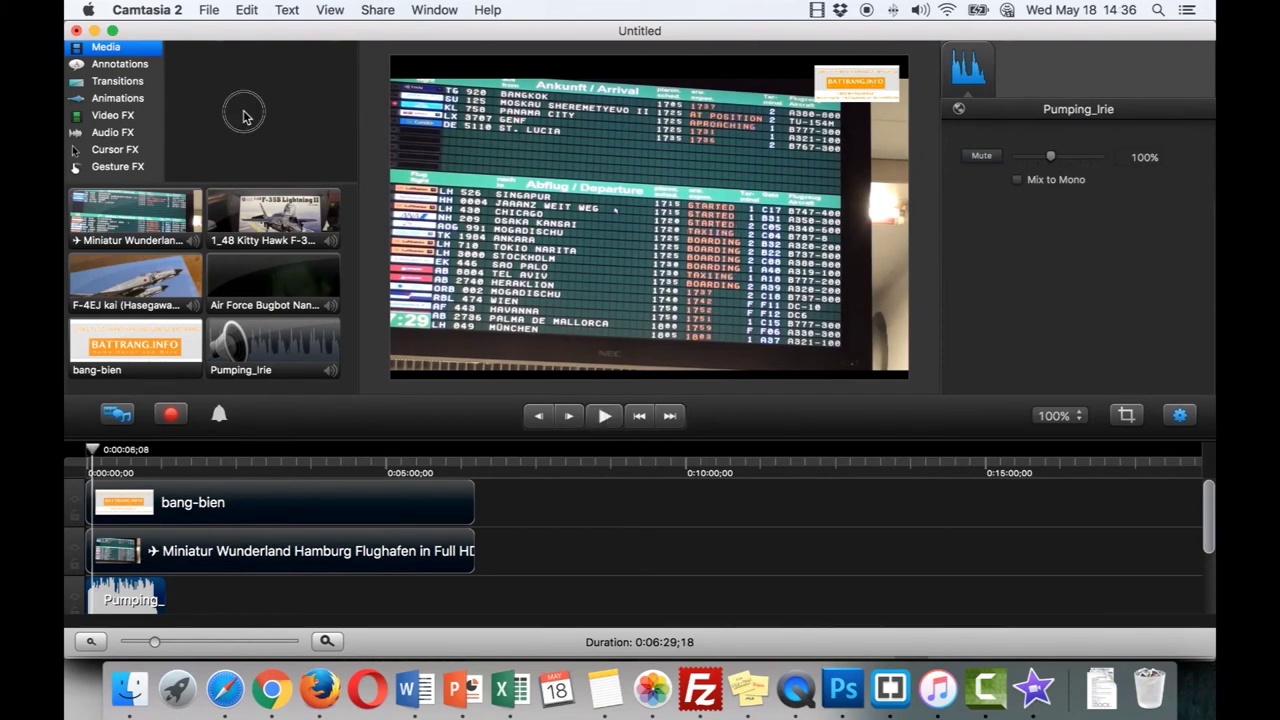
- Import Proctor.mp3 from the Nhac folder and place it at the timeline start on the track below Pumping_Irie
key(super+shift+i)
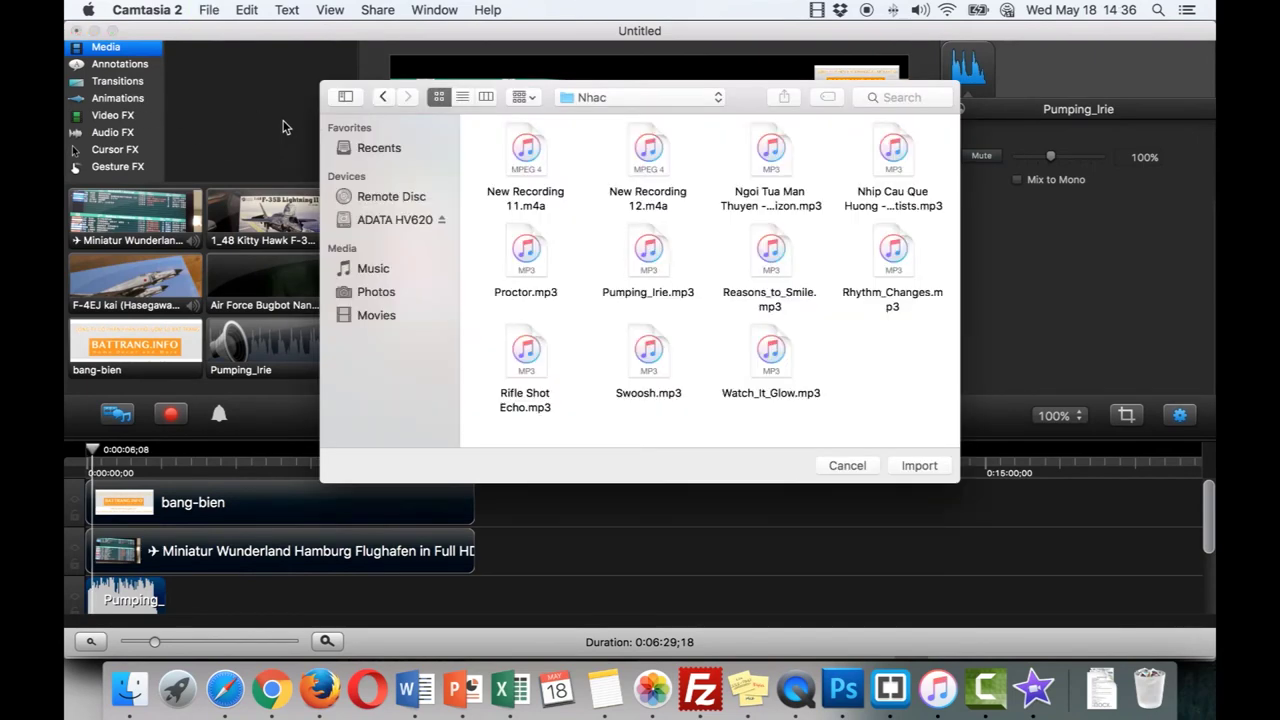
double_click(527, 265)
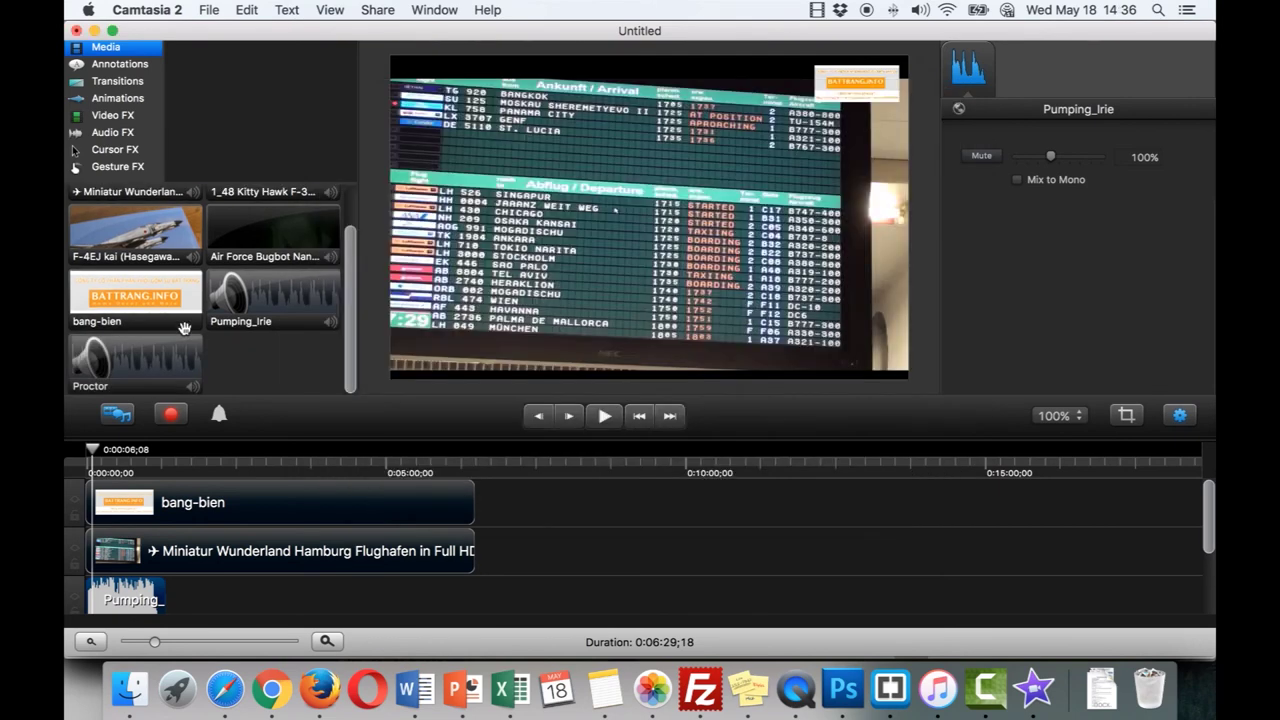
drag(148, 360, 96, 588)
- Set the Pumping_Irie audio's volume to 31% and preview the mix from the timeline start
click(152, 533)
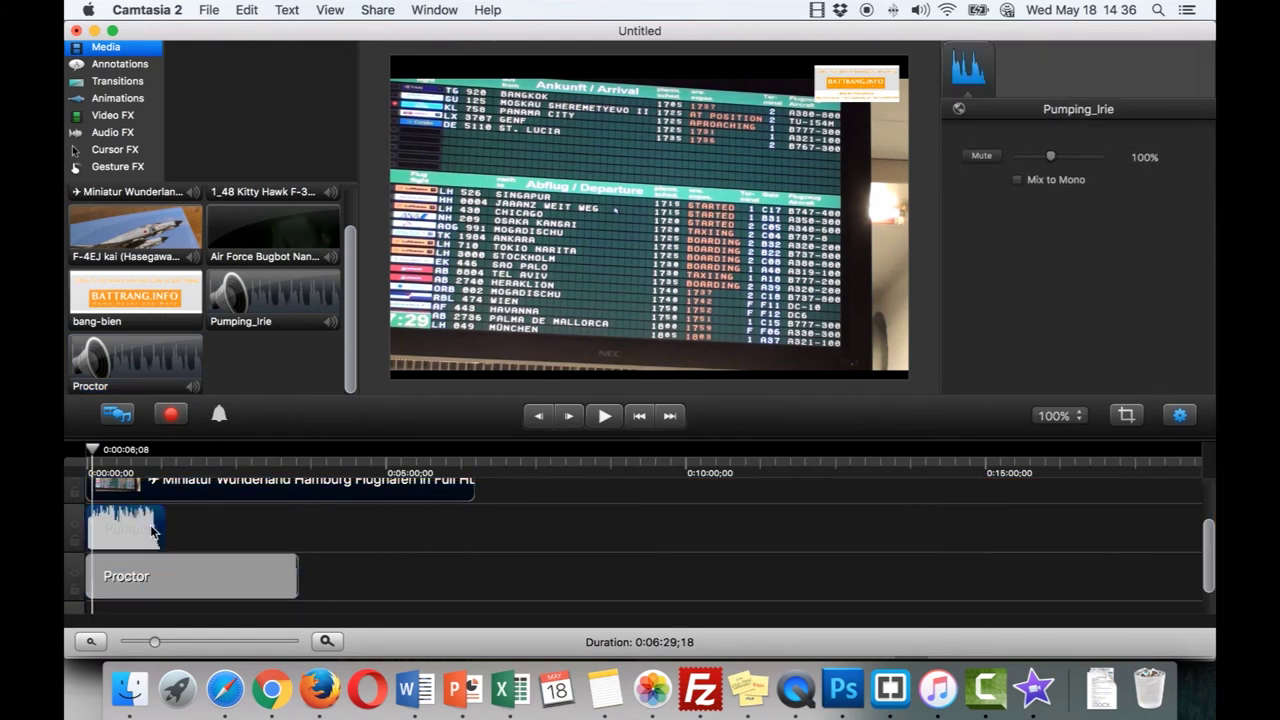
drag(1049, 165, 1028, 165)
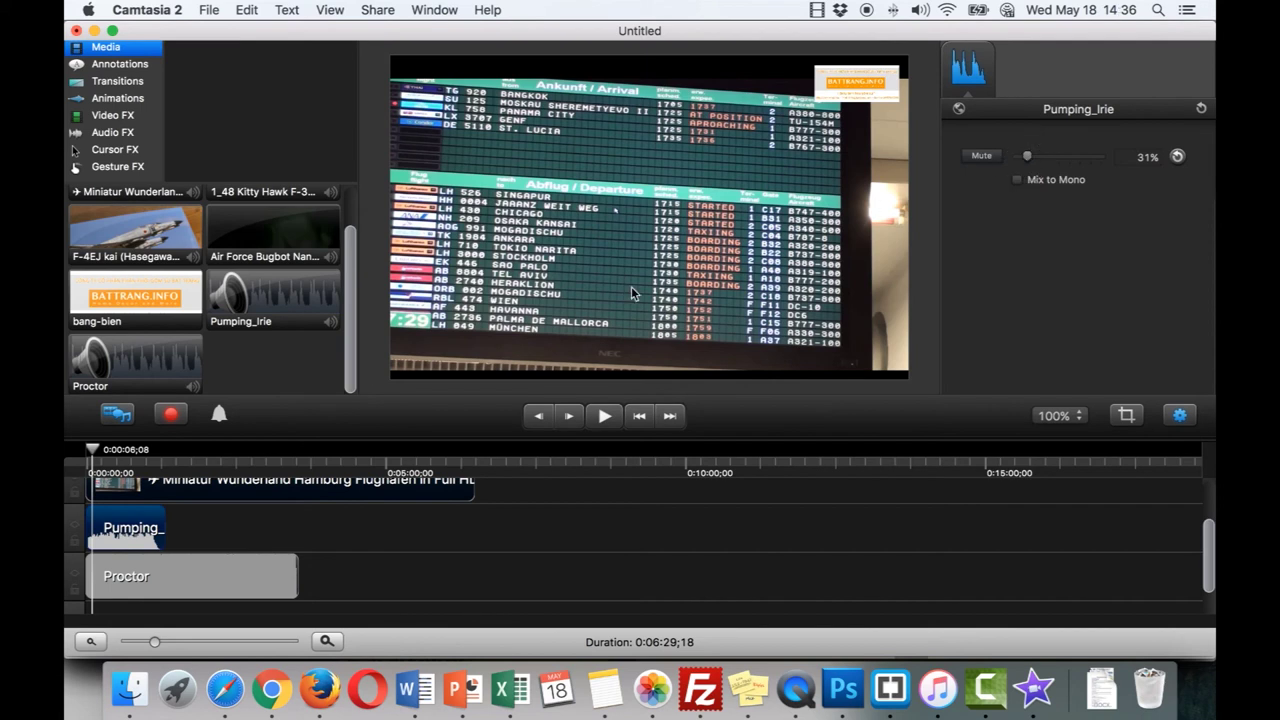
click(91, 452)
drag(92, 450, 87, 450)
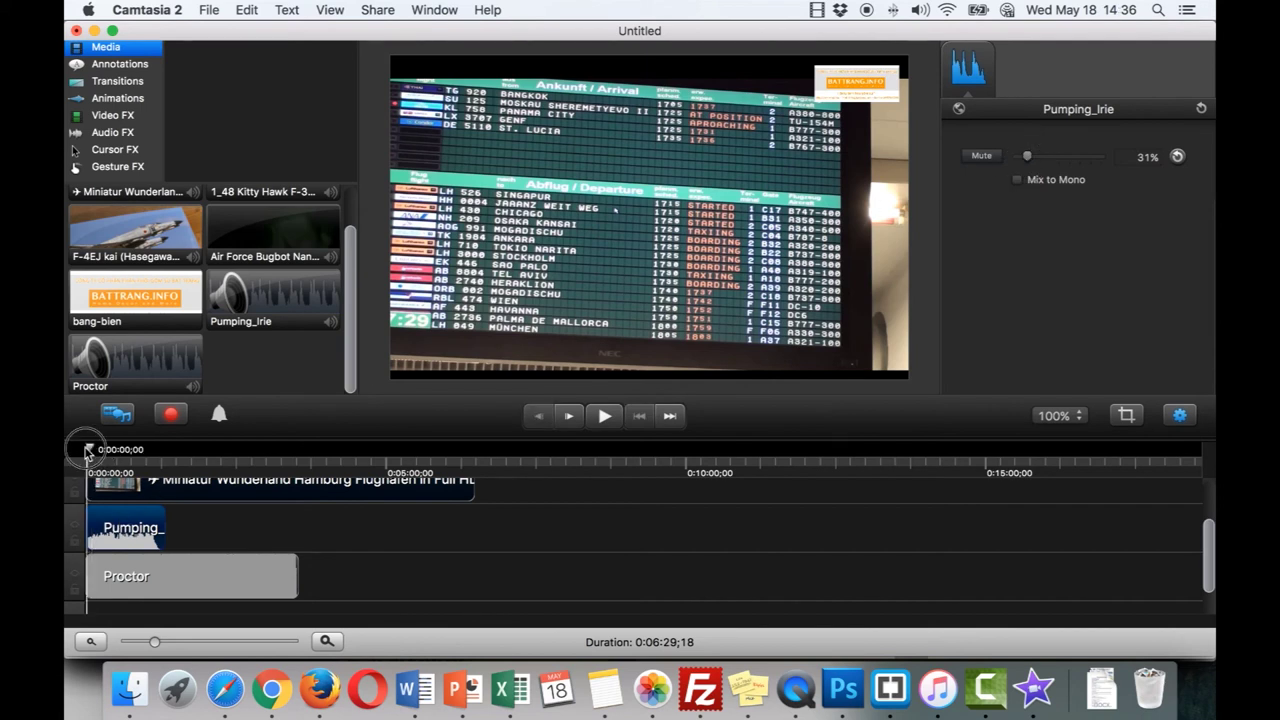
click(604, 416)
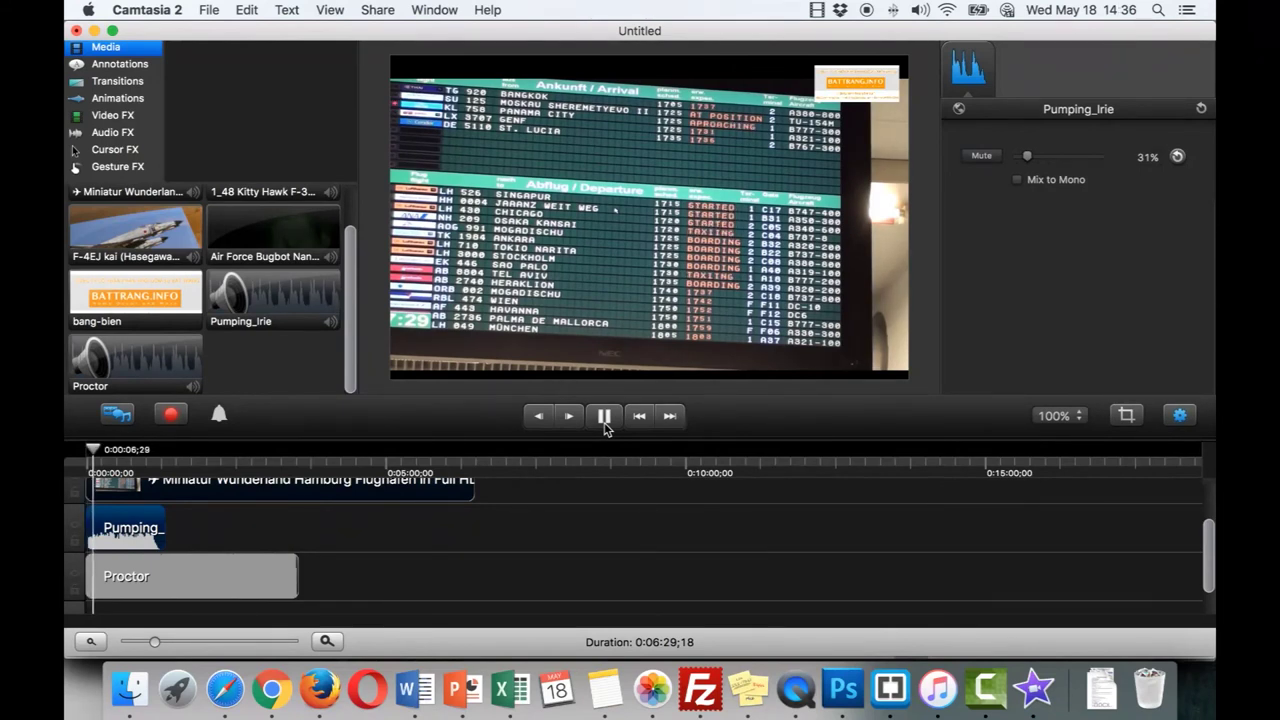
click(605, 424)
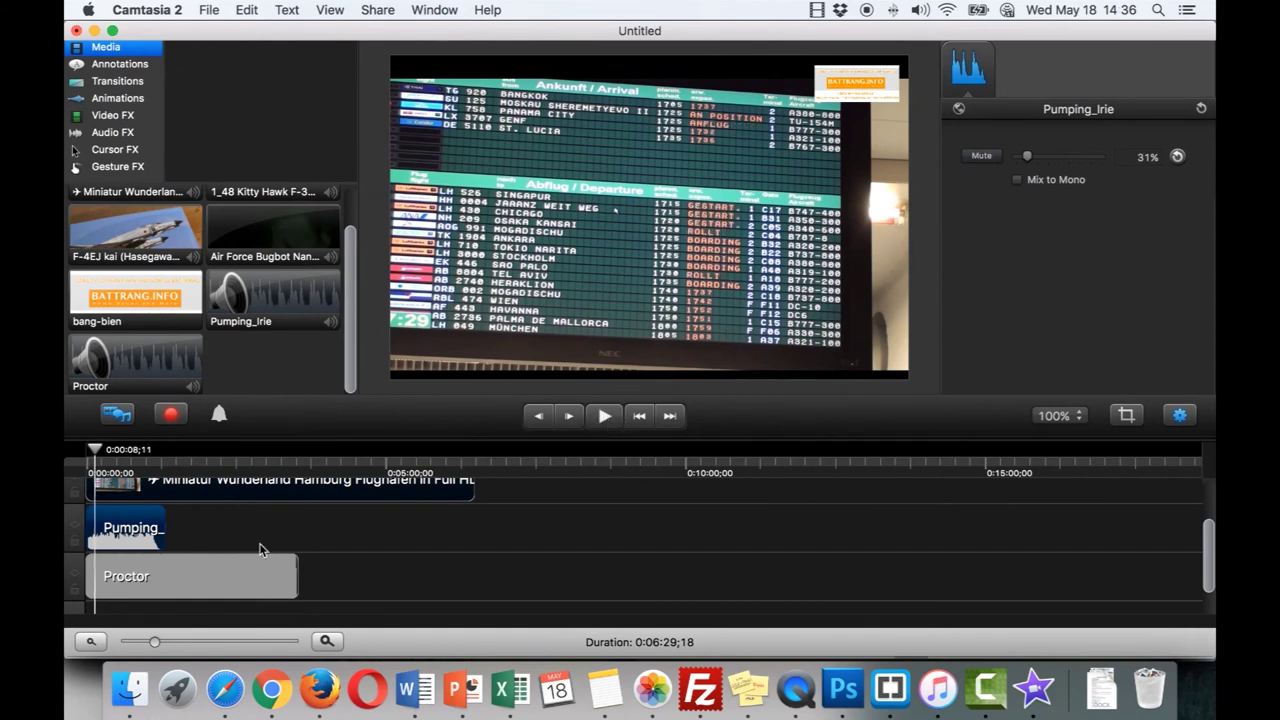
- Set the Proctor audio's volume to 29% and return the playhead to the beginning of the timeline
click(204, 570)
mouse_move(1045, 158)
mouse_down()
mouse_move(1008, 157)
mouse_move(1027, 158)
mouse_up()
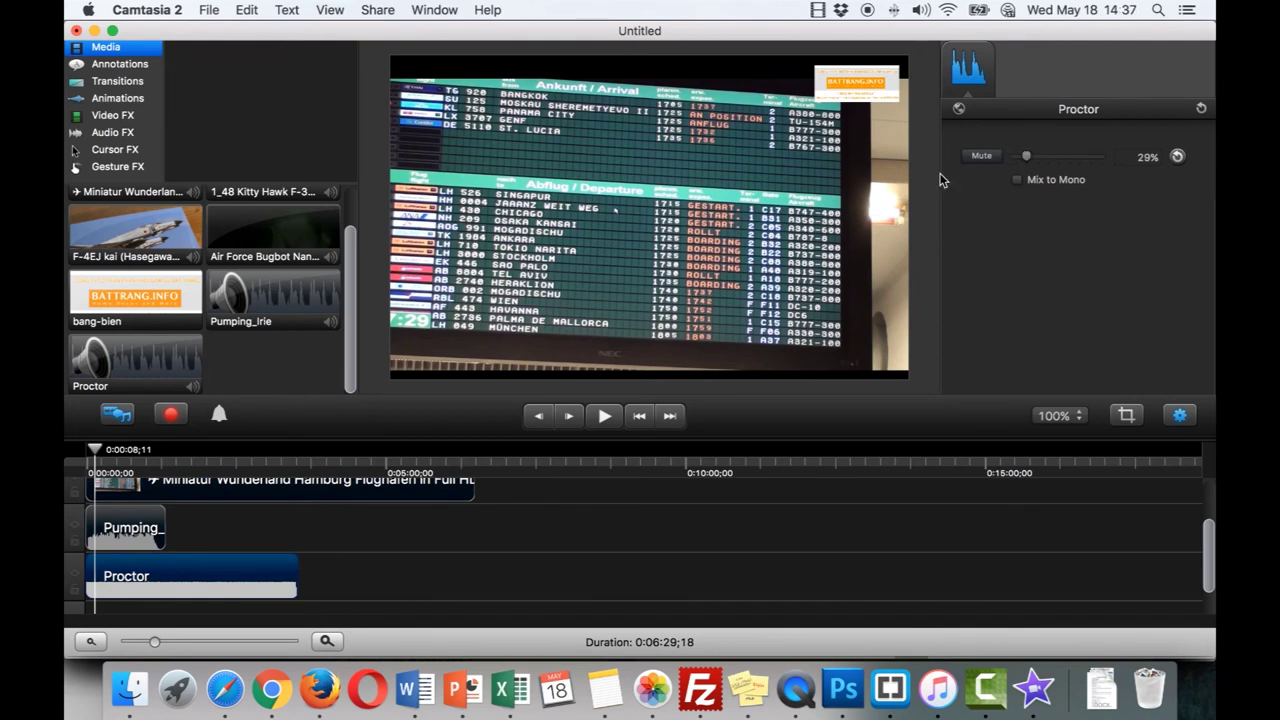
drag(95, 450, 88, 451)
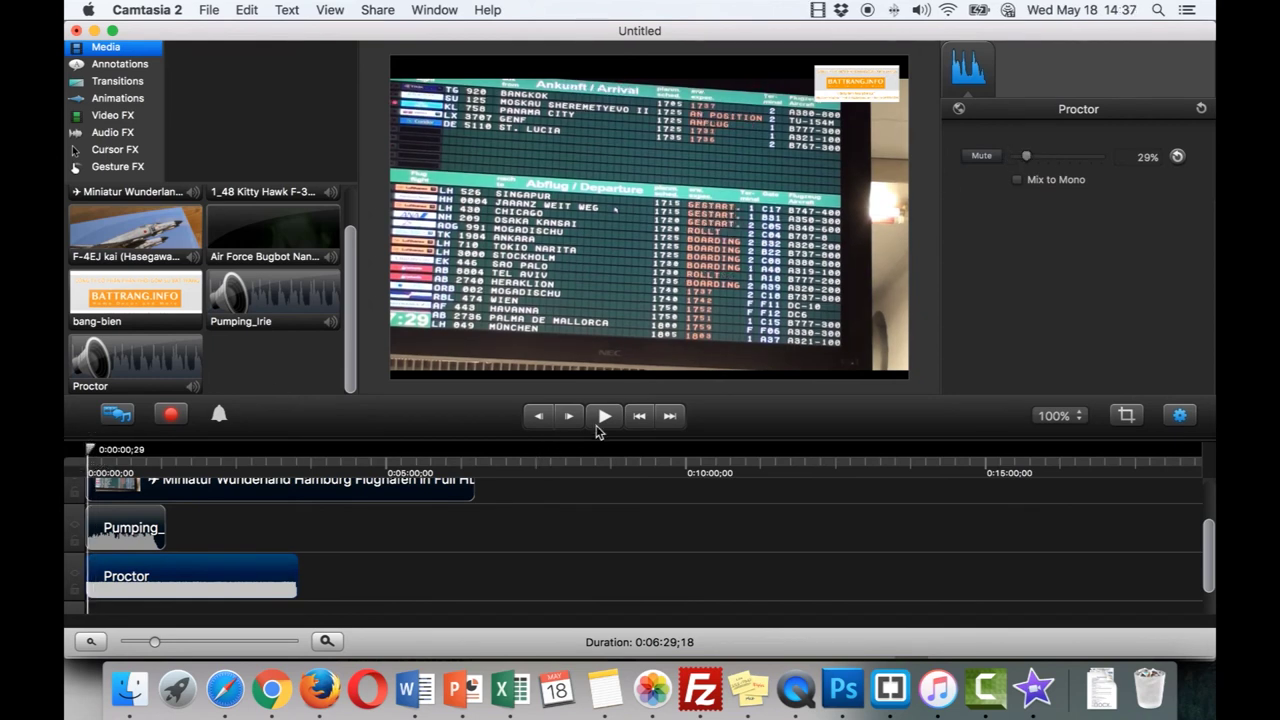